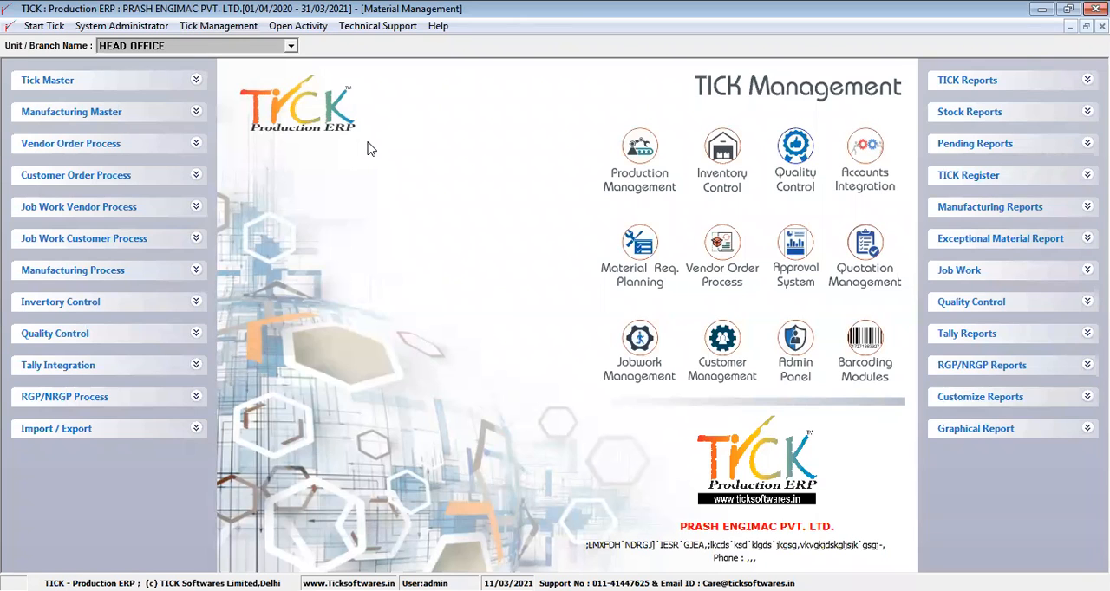
{"action": "left_click", "coordinate": [198, 177]}
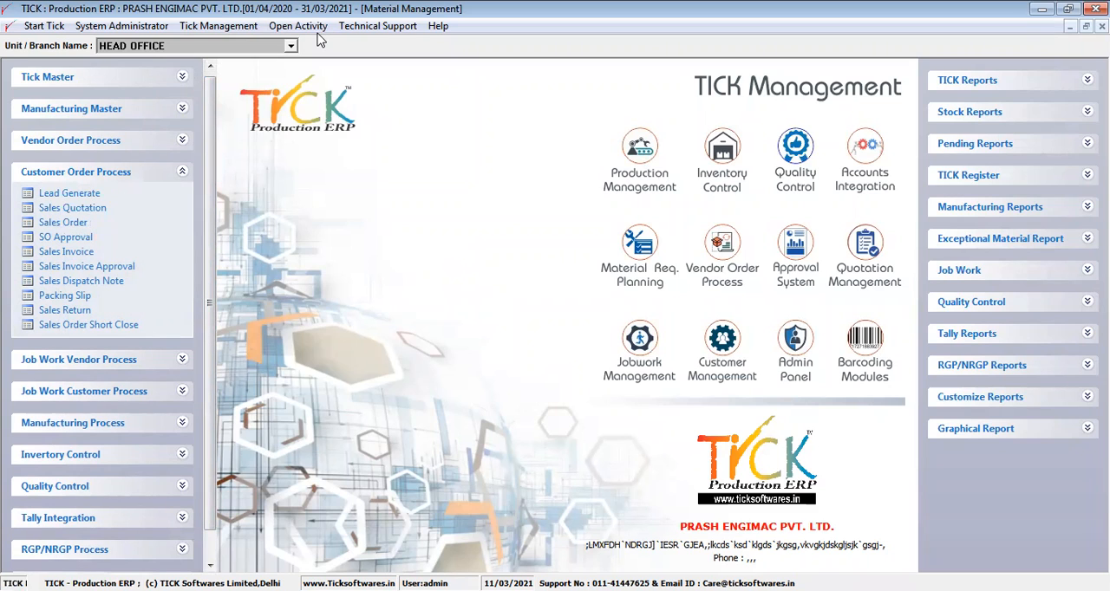
{"action": "left_click", "coordinate": [181, 175]}
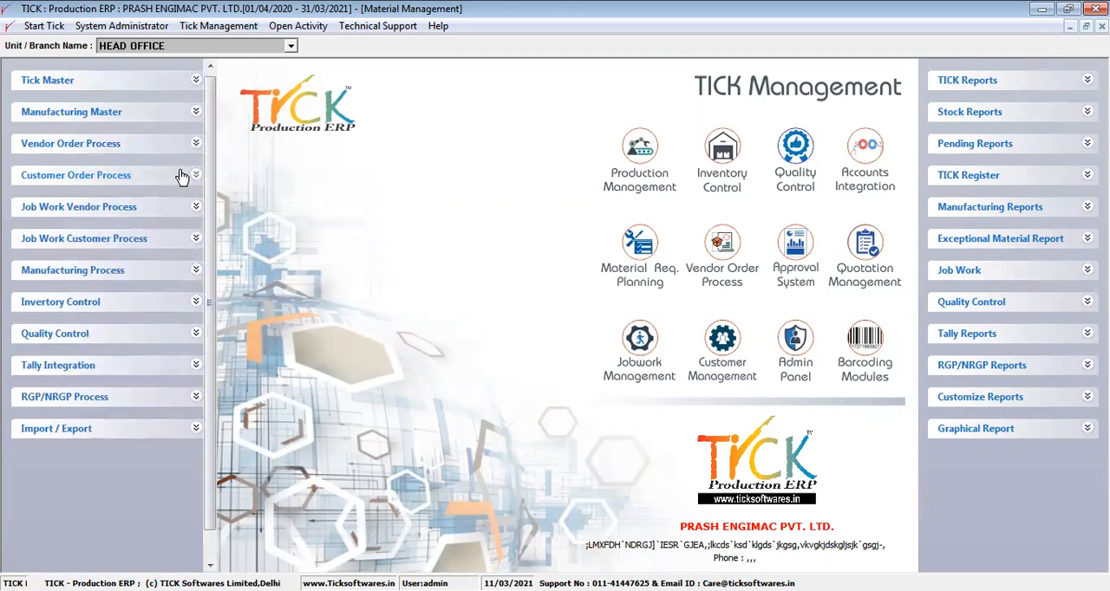
{"action": "left_click", "coordinate": [183, 271]}
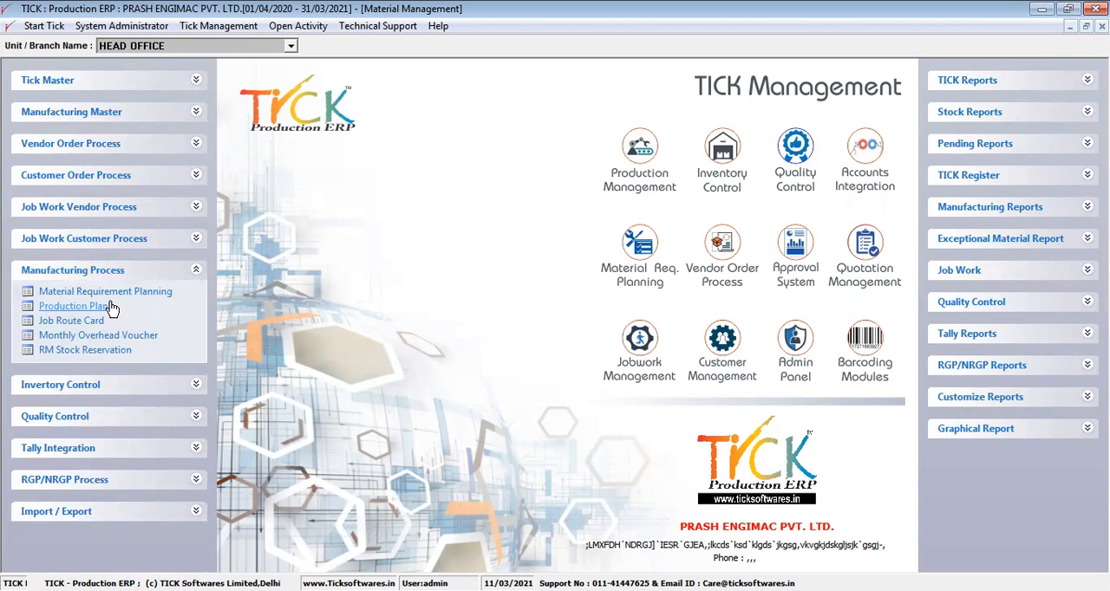
{"action": "left_click", "coordinate": [146, 270]}
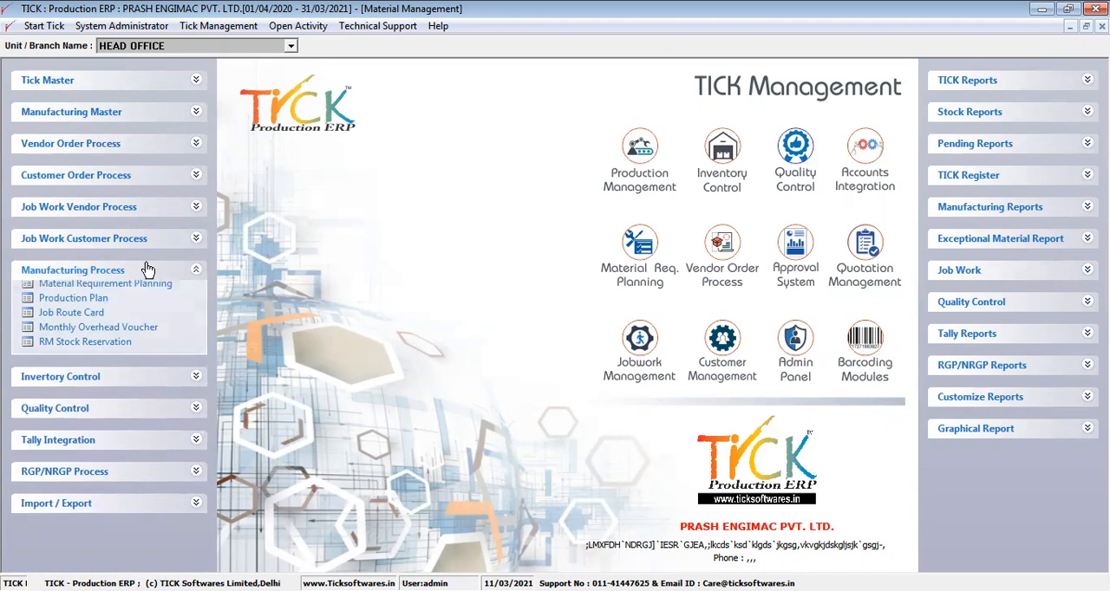
{"action": "left_click", "coordinate": [172, 176]}
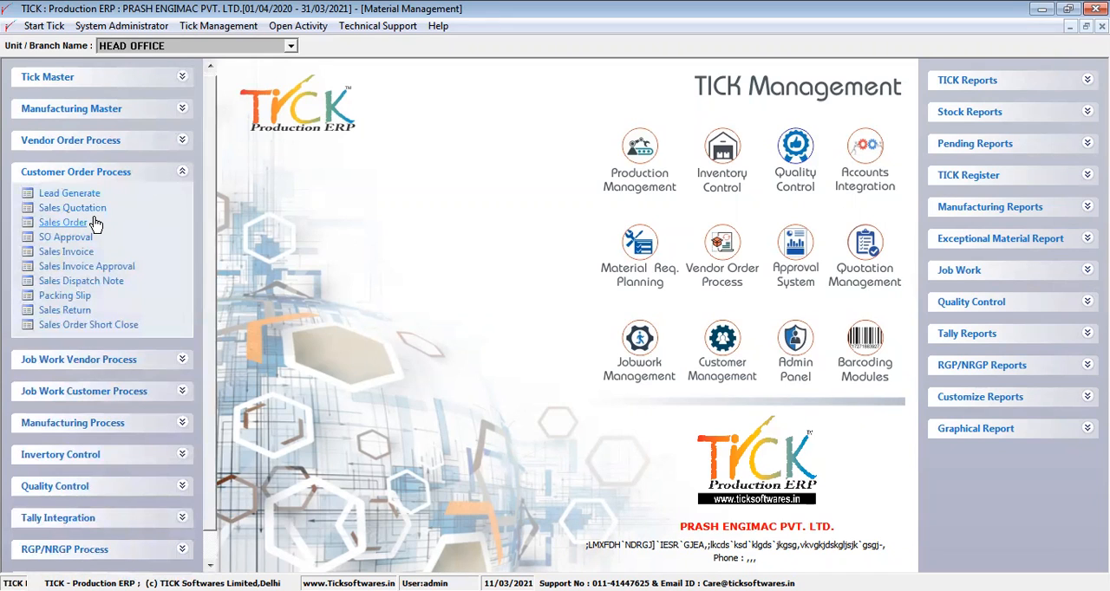
{"action": "left_click", "coordinate": [140, 174]}
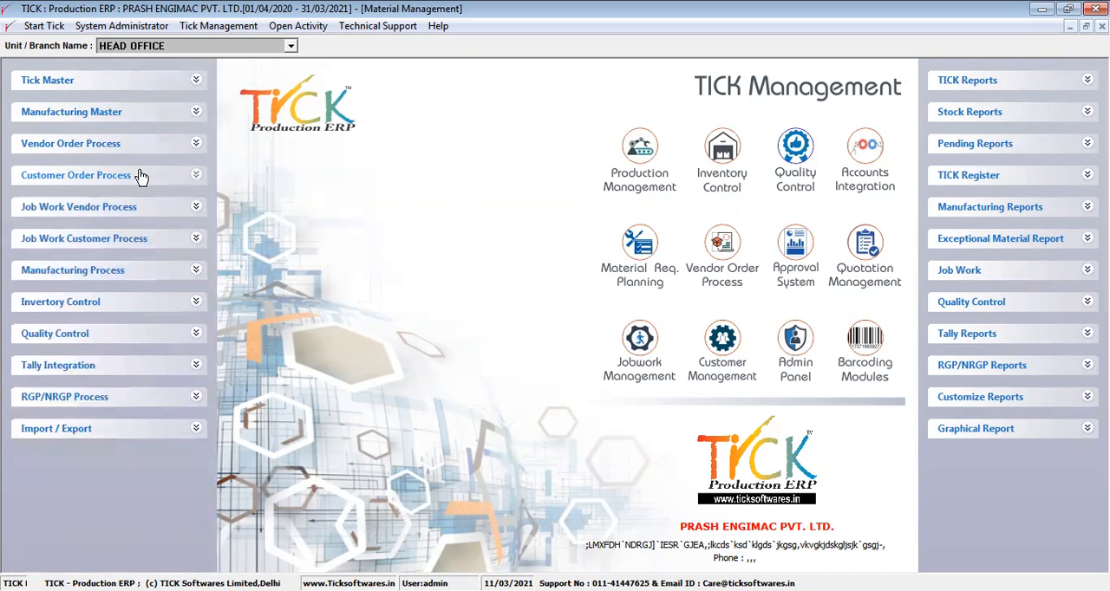
- Review the pending manufacturing and sales orders in Material Requirement Planning, and close it without generating anything
{"action": "left_click", "coordinate": [160, 274]}
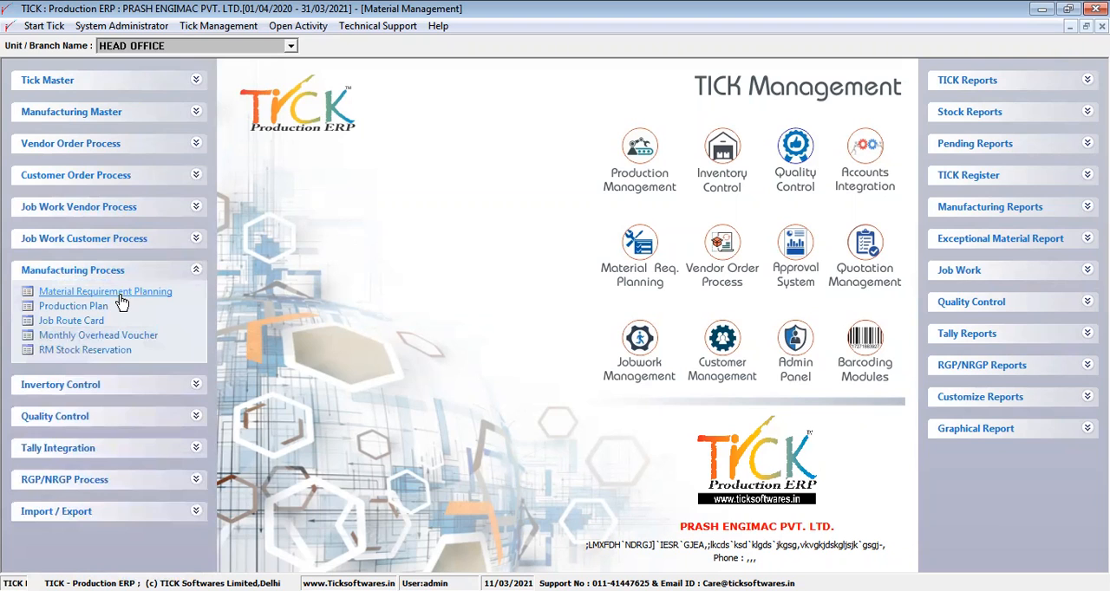
{"action": "left_click", "coordinate": [122, 295]}
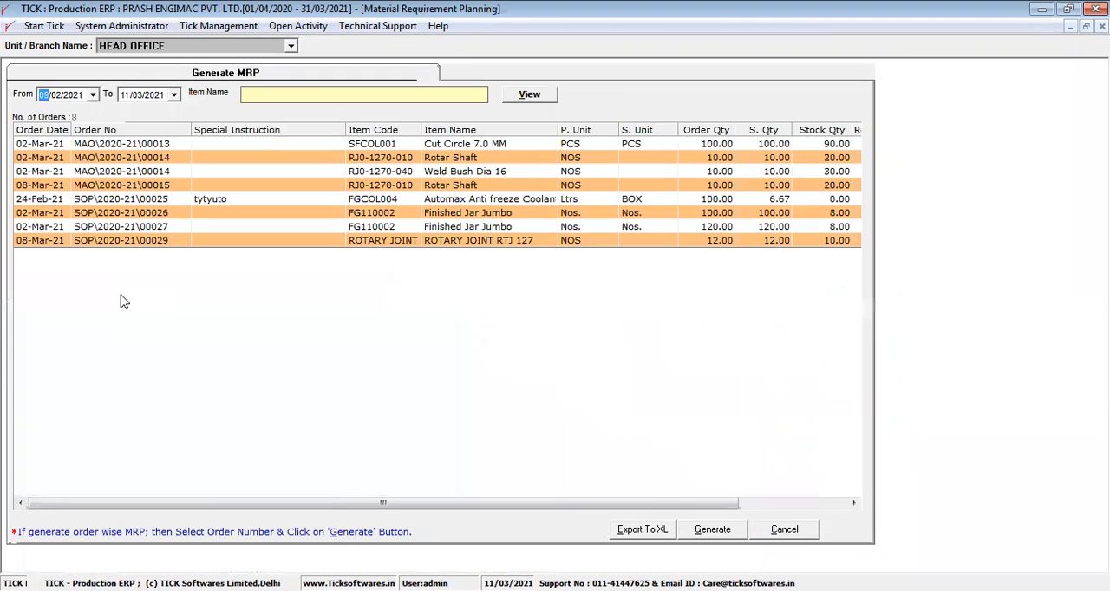
{"action": "left_click_drag", "start_coordinate": [474, 140], "coordinate": [486, 258]}
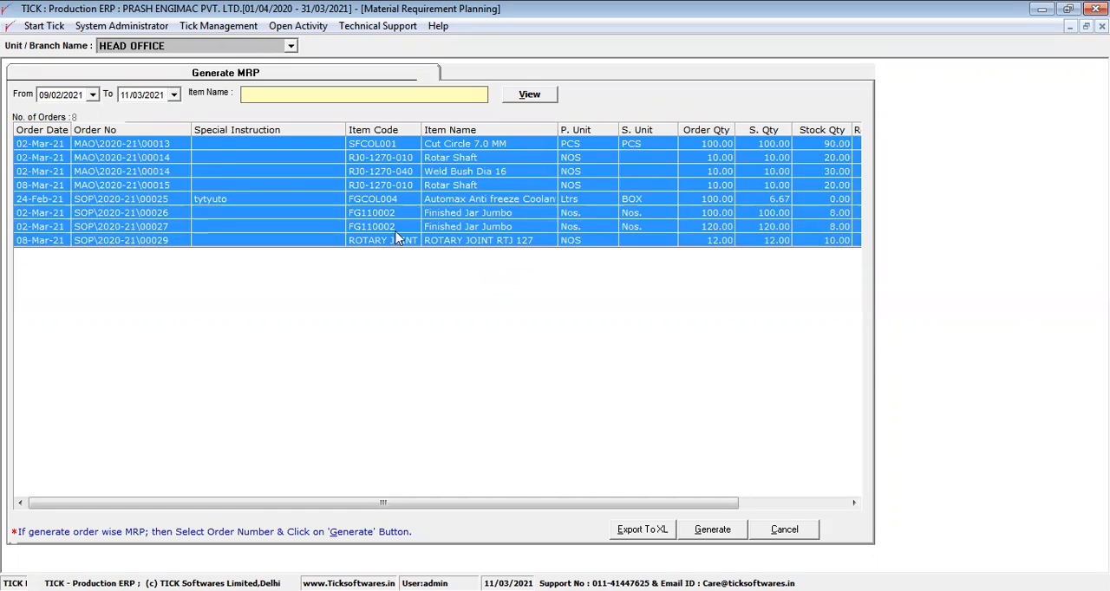
{"action": "left_click_drag", "start_coordinate": [120, 149], "coordinate": [148, 192]}
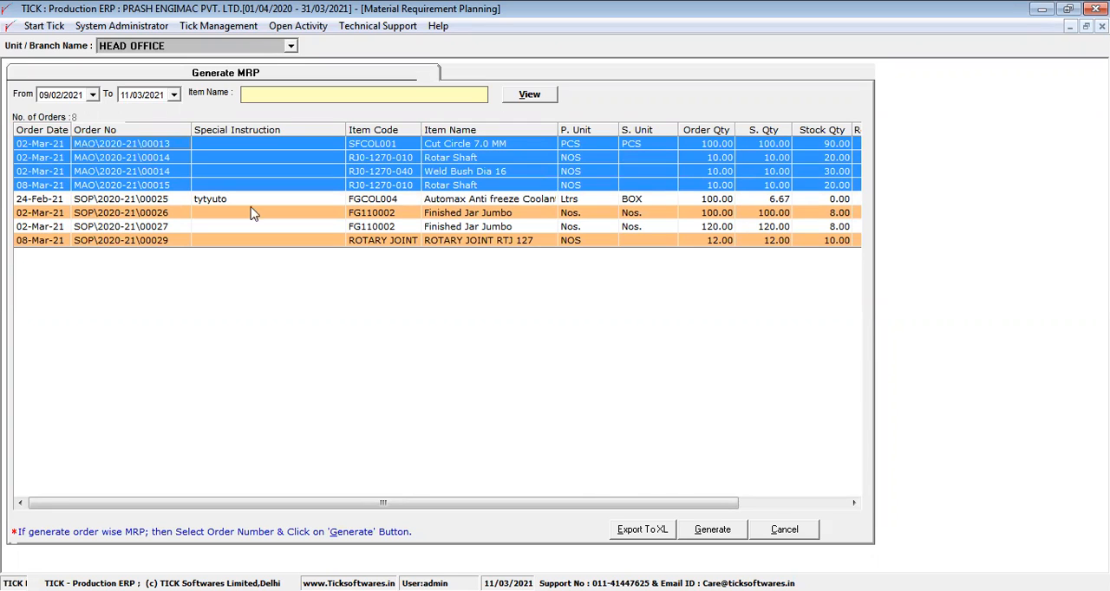
{"action": "left_click", "coordinate": [769, 532]}
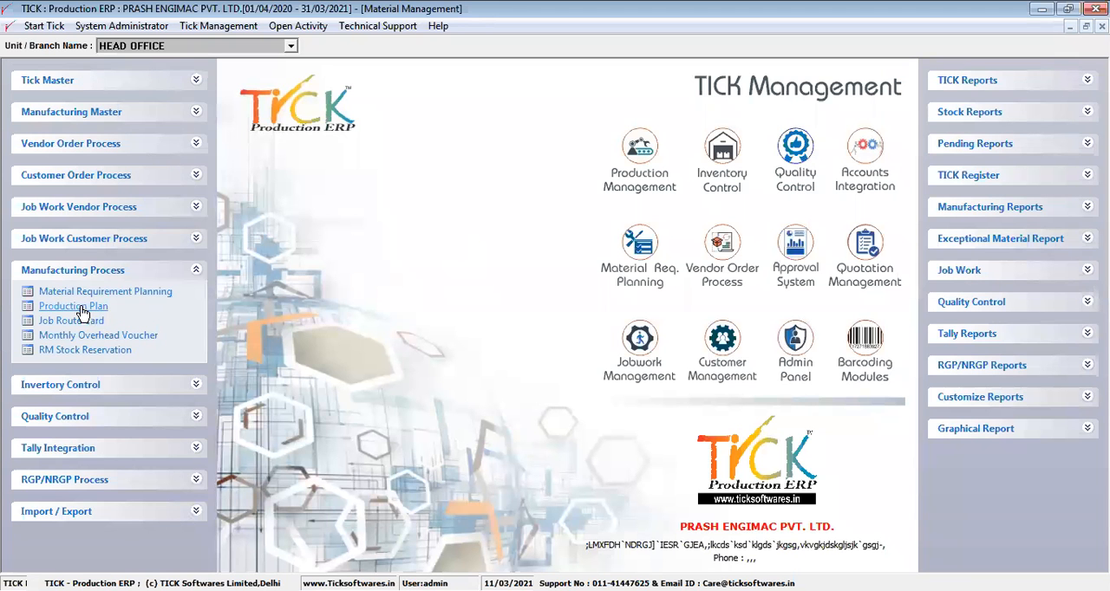
- View the fields of a blank new Production Plan entry, and close the Production Plan without saving
{"action": "left_click", "coordinate": [81, 308]}
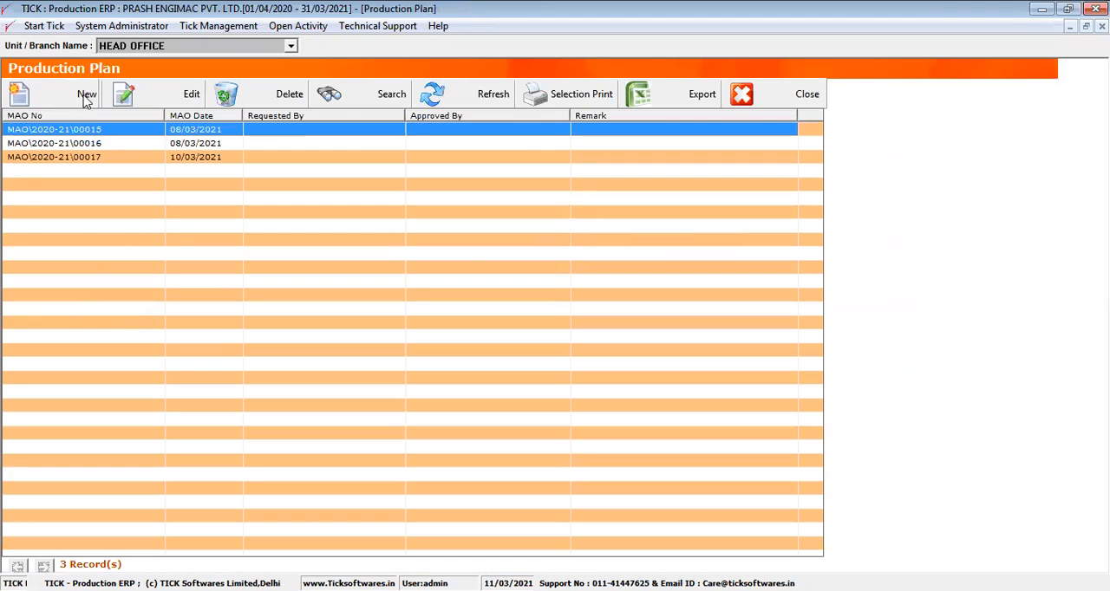
{"action": "left_click", "coordinate": [83, 94]}
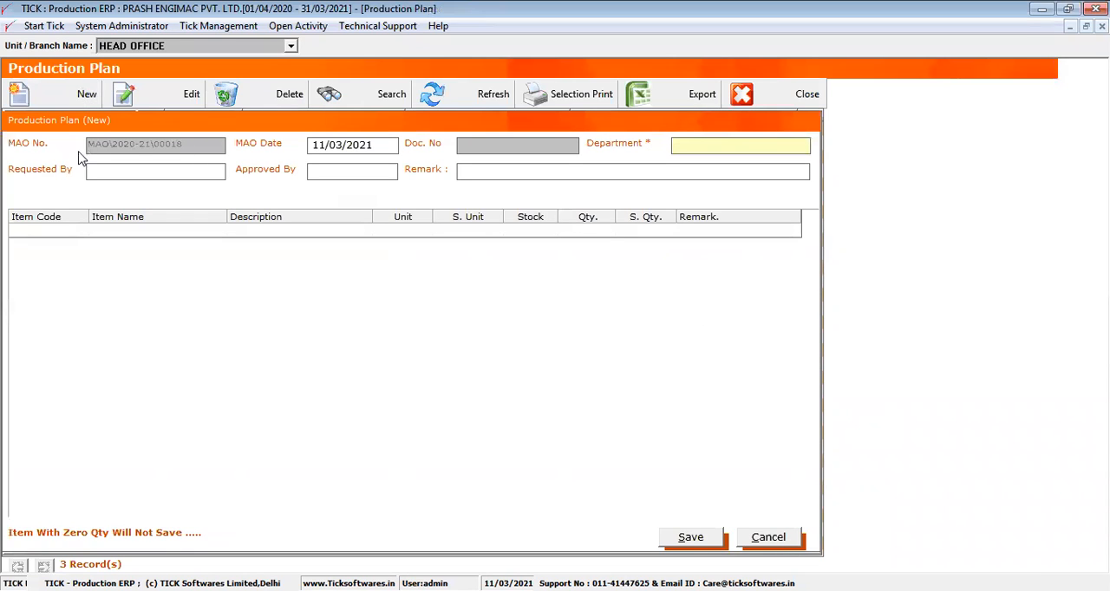
{"action": "left_click", "coordinate": [772, 539]}
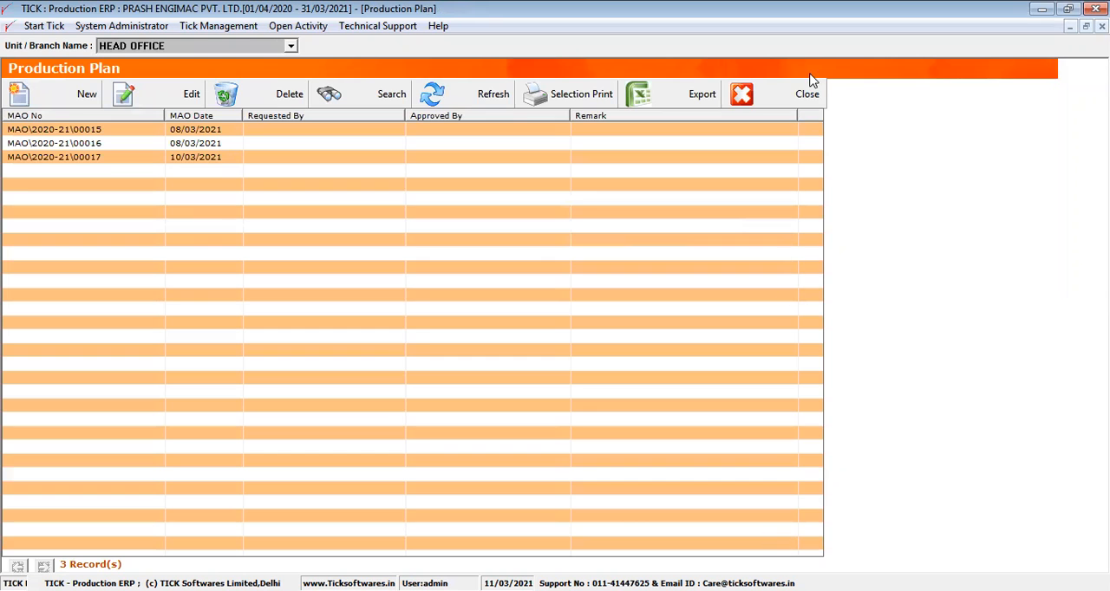
{"action": "left_click", "coordinate": [784, 97]}
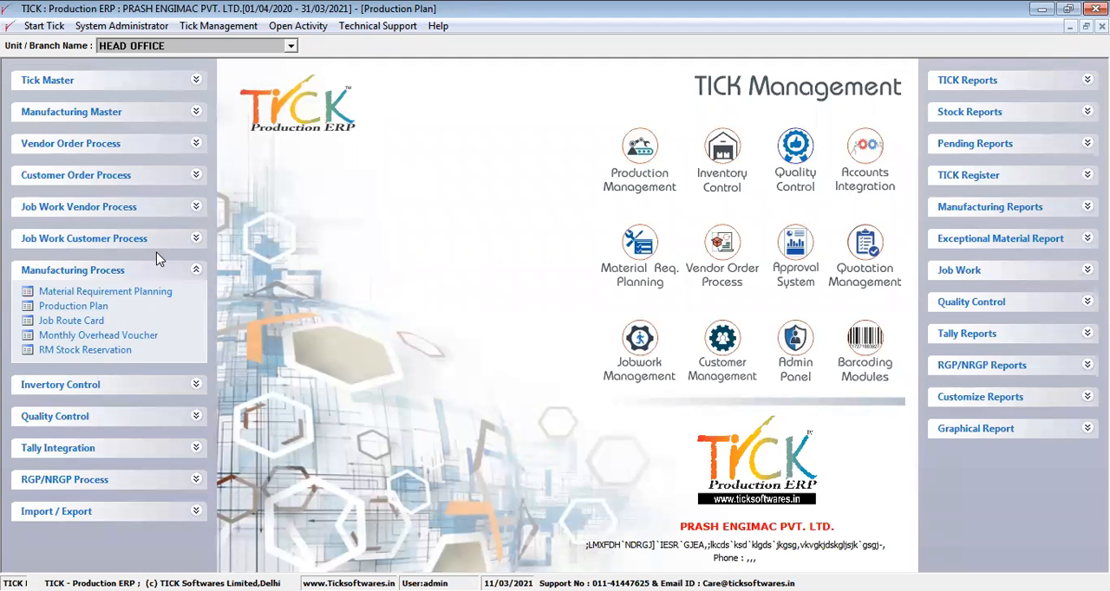
- In Material Requirement Planning, assign the BOM ROTARY JOINT RTJ 127 to the 08-Mar-21 ROTARY JOINT RTJ 127 order and generate its MRP
{"action": "left_click", "coordinate": [130, 299]}
{"action": "left_click_drag", "start_coordinate": [164, 149], "coordinate": [172, 243]}
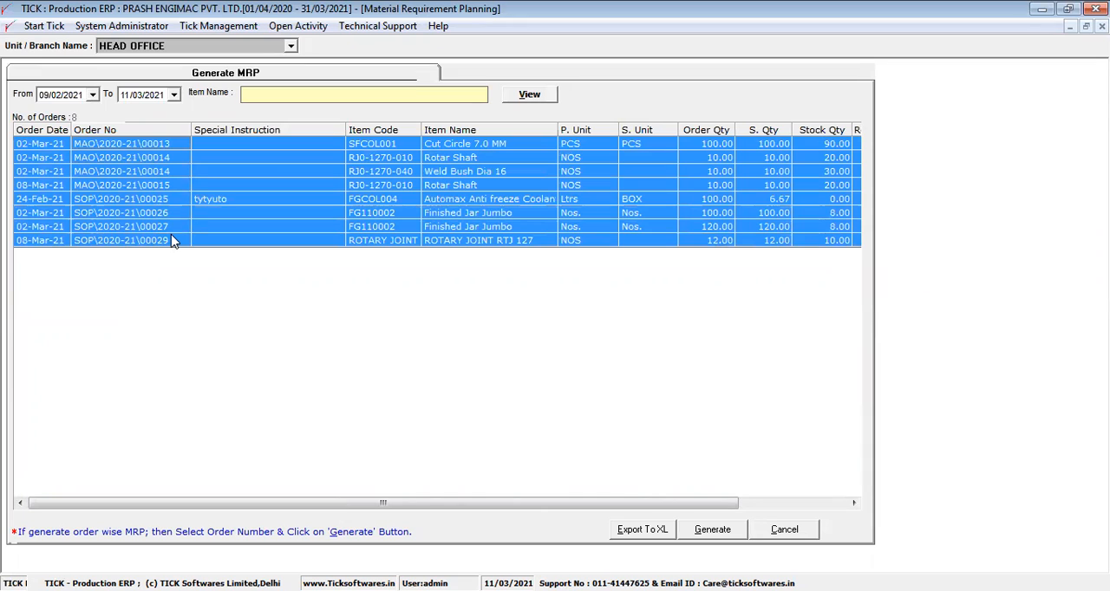
{"action": "left_click", "coordinate": [308, 240]}
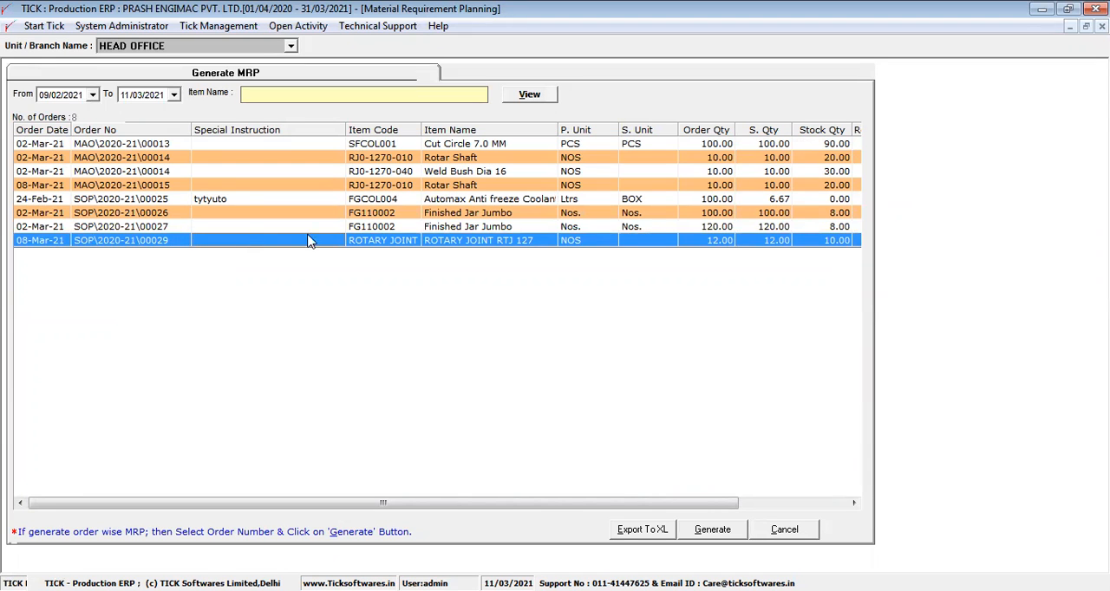
{"action": "left_click", "coordinate": [811, 501]}
{"action": "left_click", "coordinate": [806, 241]}
{"action": "left_click", "coordinate": [802, 241]}
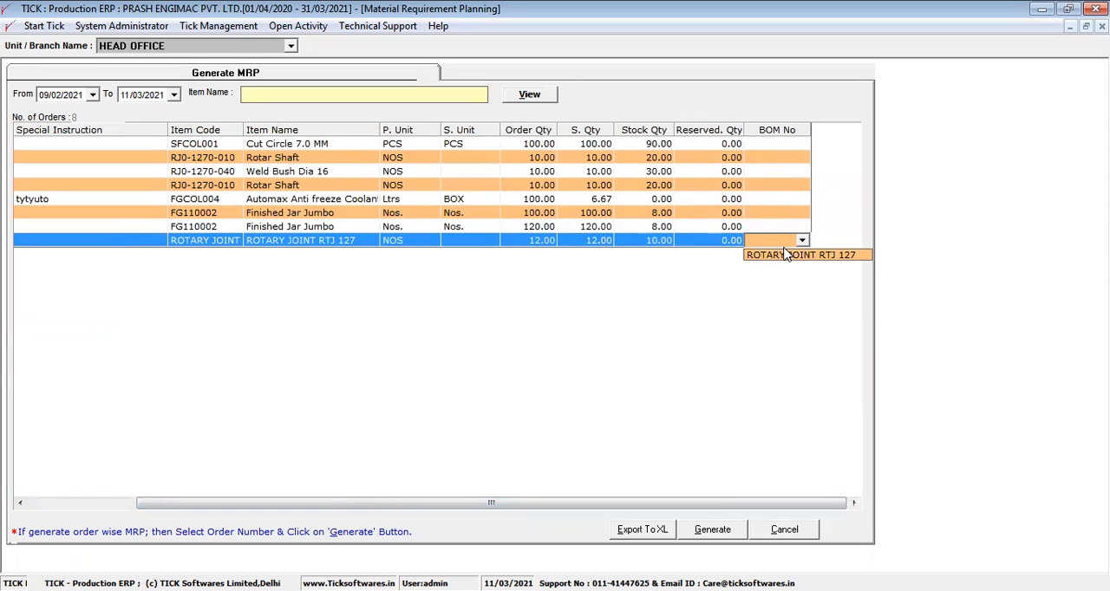
{"action": "left_click", "coordinate": [785, 254]}
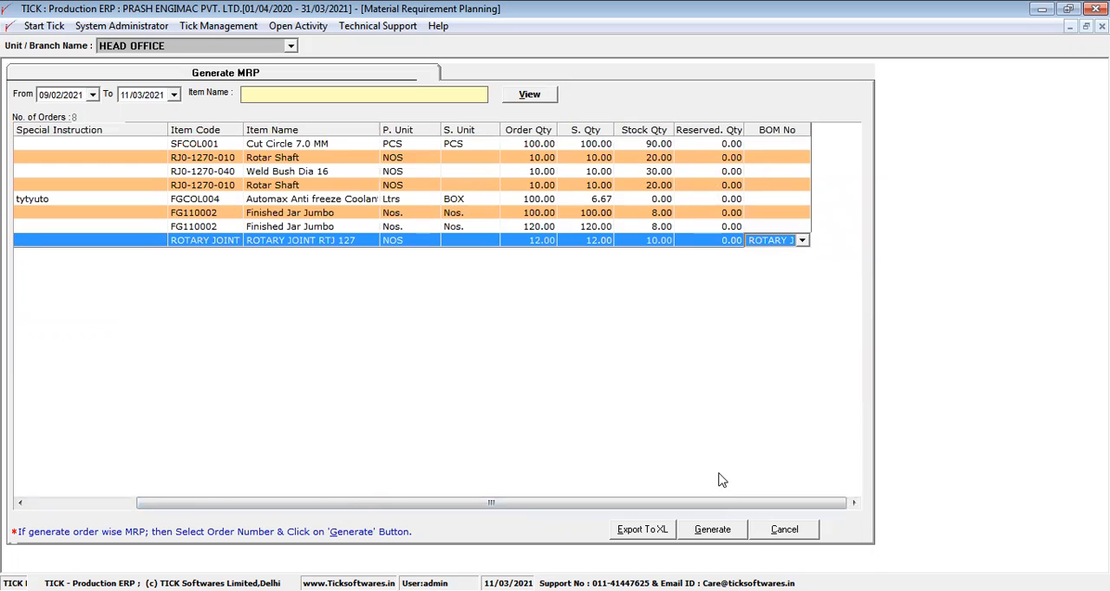
{"action": "left_click", "coordinate": [713, 530]}
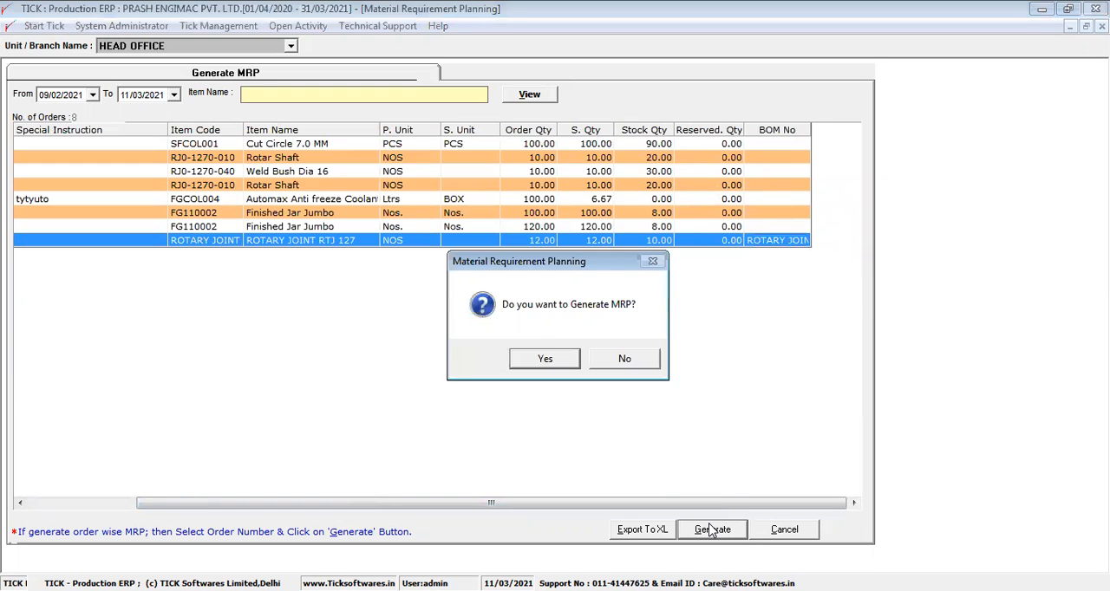
{"action": "key", "text": "Return"}
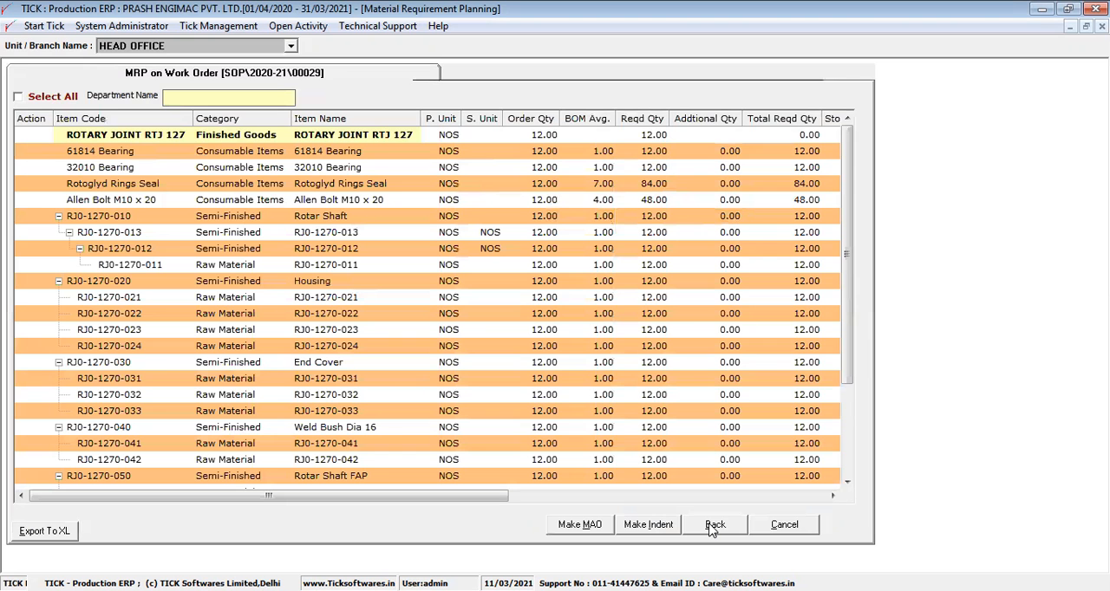
- Examine the item categories, item names, BOM averages and required quantities in the generated MRP
{"action": "left_click", "coordinate": [263, 152]}
{"action": "left_click_drag", "start_coordinate": [295, 165], "coordinate": [351, 329]}
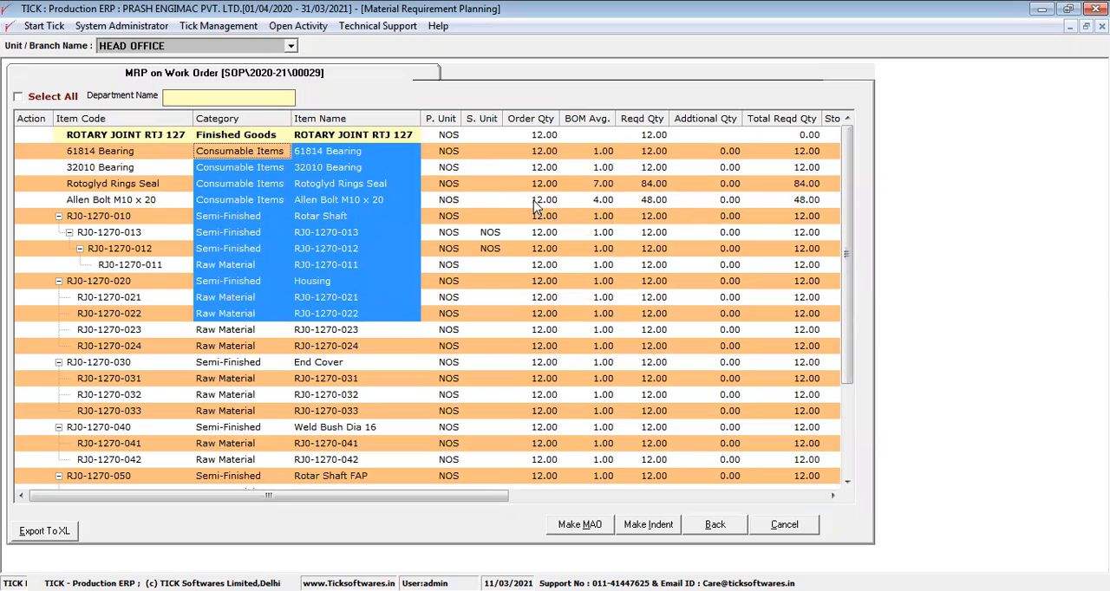
{"action": "left_click", "coordinate": [593, 124]}
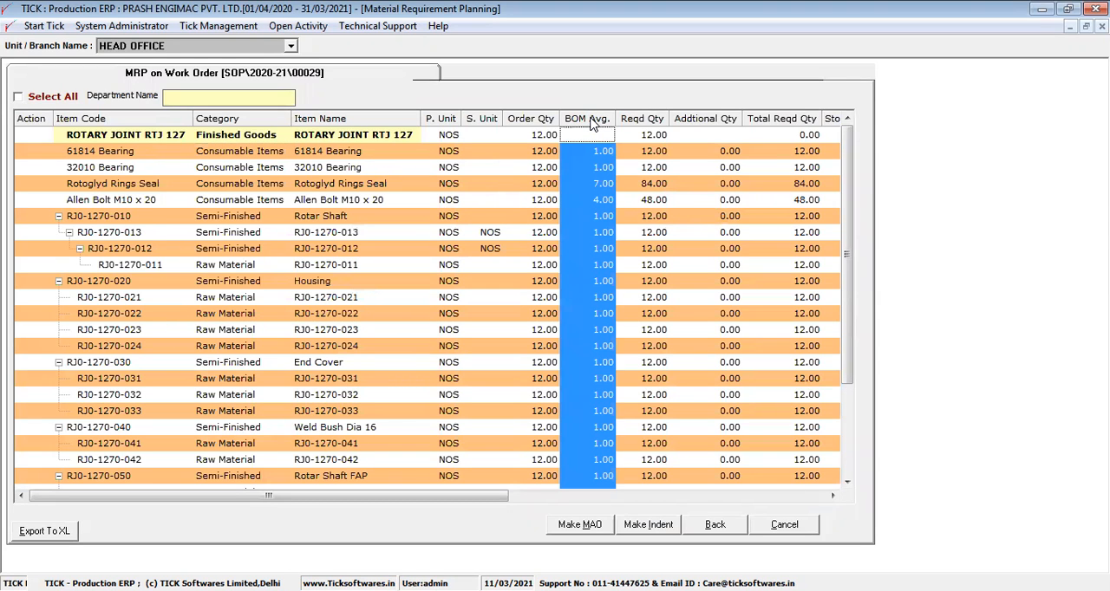
{"action": "left_click_drag", "start_coordinate": [542, 136], "coordinate": [663, 349]}
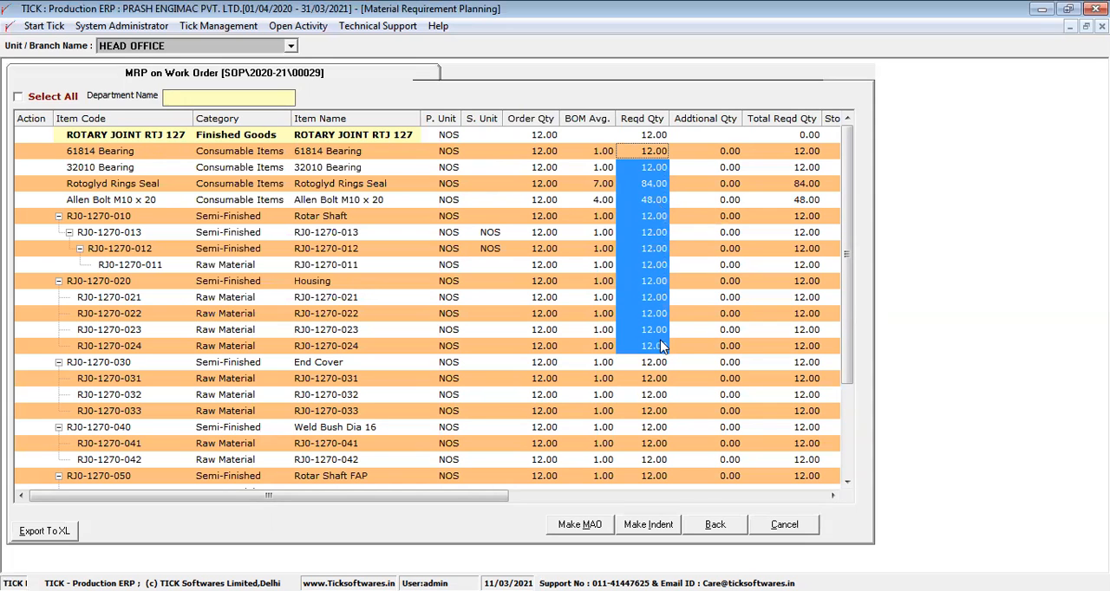
{"action": "mouse_move", "coordinate": [850, 264]}
{"action": "left_mouse_down"}
{"action": "mouse_move", "coordinate": [855, 392]}
{"action": "mouse_move", "coordinate": [852, 273]}
{"action": "left_mouse_up"}
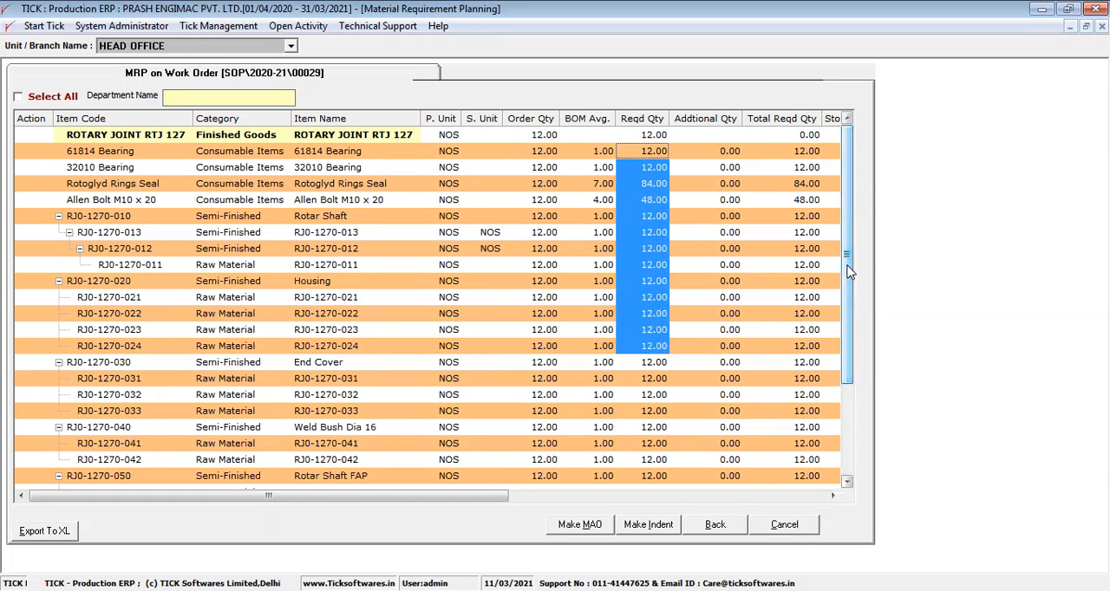
{"action": "left_click", "coordinate": [655, 119]}
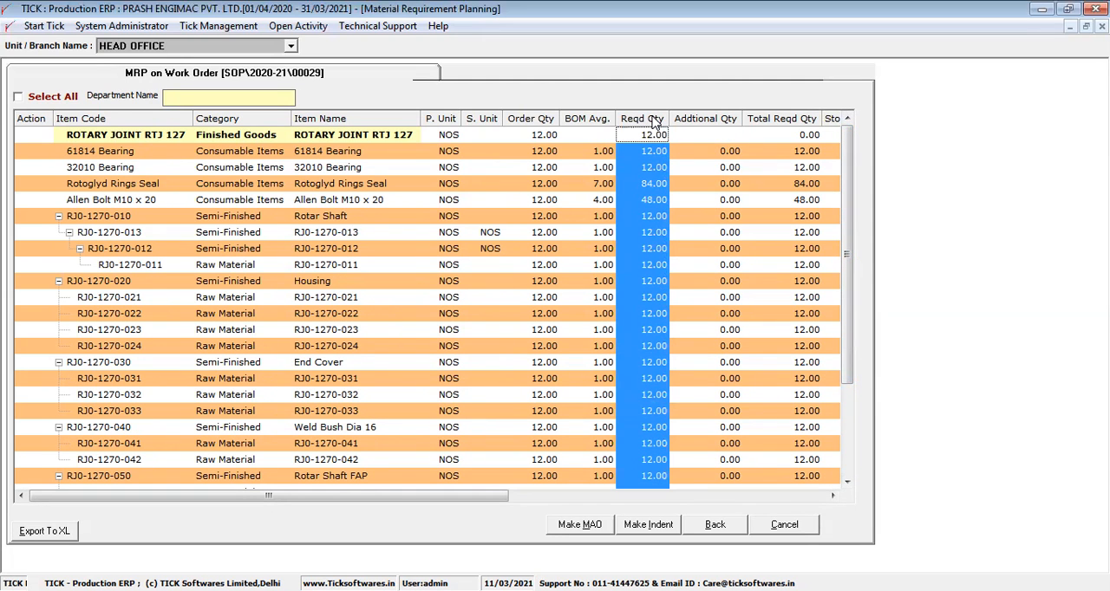
- Examine the Stock Qty and P. Advice Qty columns of the MRP, widening the Stock Qty column
{"action": "left_click_drag", "start_coordinate": [383, 498], "coordinate": [559, 504]}
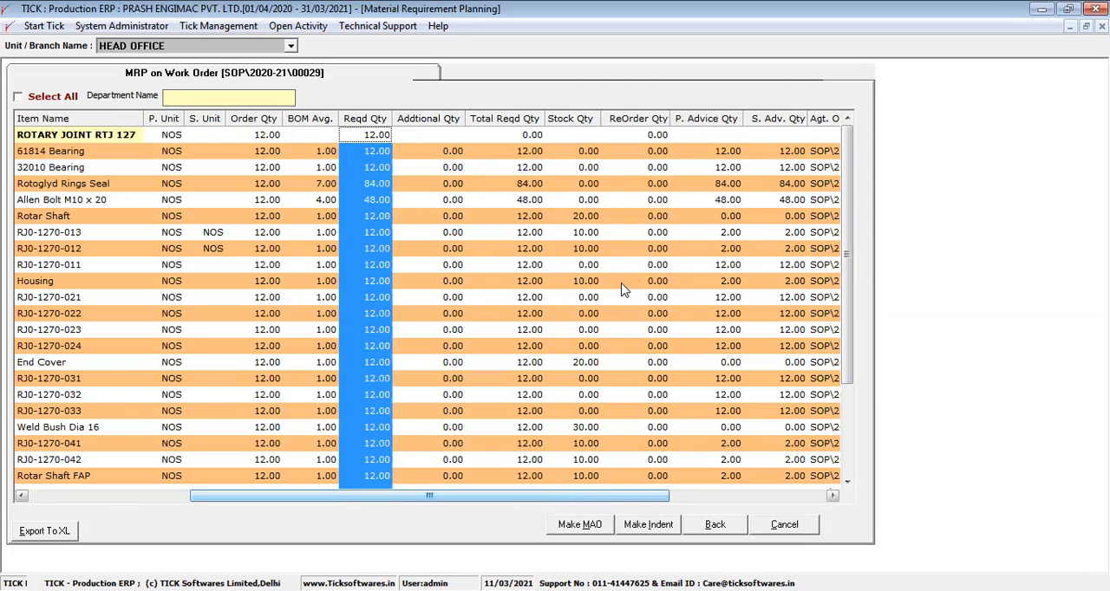
{"action": "left_click", "coordinate": [575, 119]}
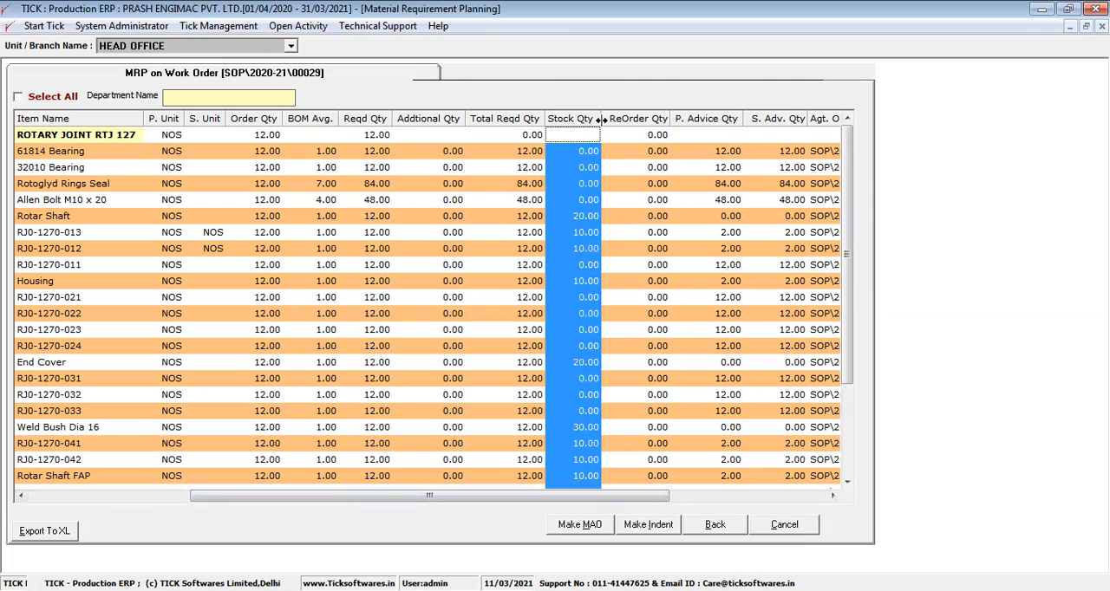
{"action": "left_click_drag", "start_coordinate": [600, 122], "coordinate": [589, 301]}
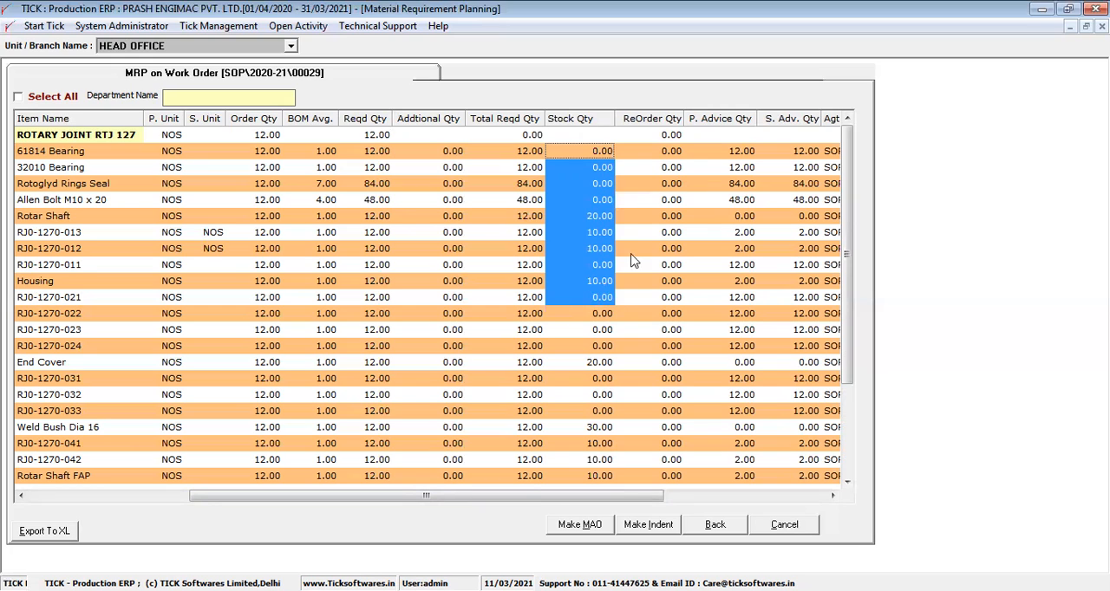
{"action": "left_click", "coordinate": [729, 119]}
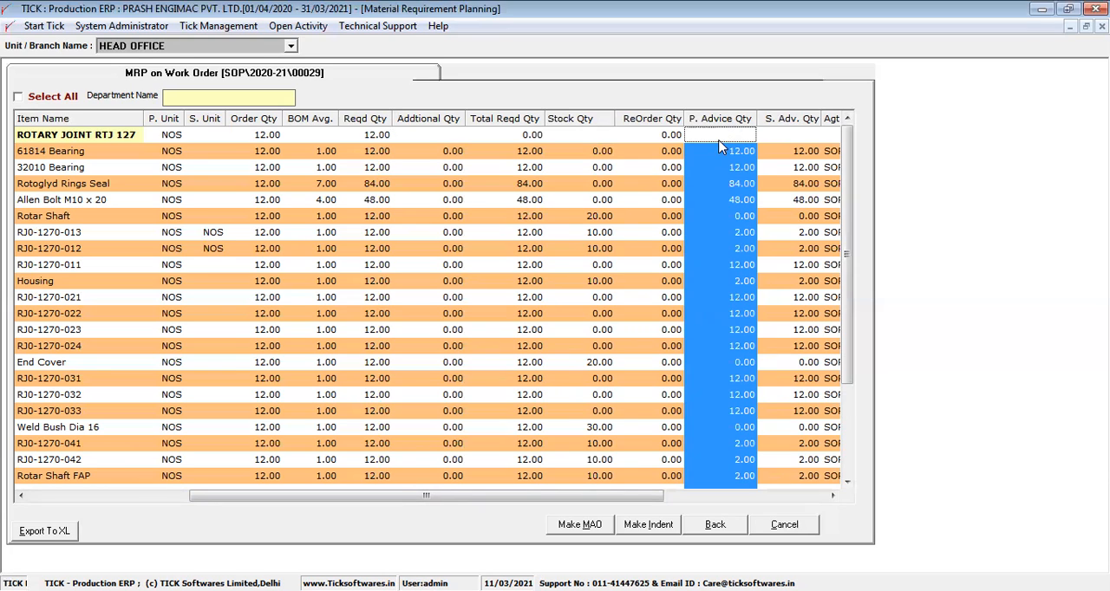
- Compare total required, stock and advised quantities for Rotar Shaft and RJ0-1270-013, and look through the remaining MRP items
{"action": "left_click", "coordinate": [537, 218]}
{"action": "left_click", "coordinate": [603, 218]}
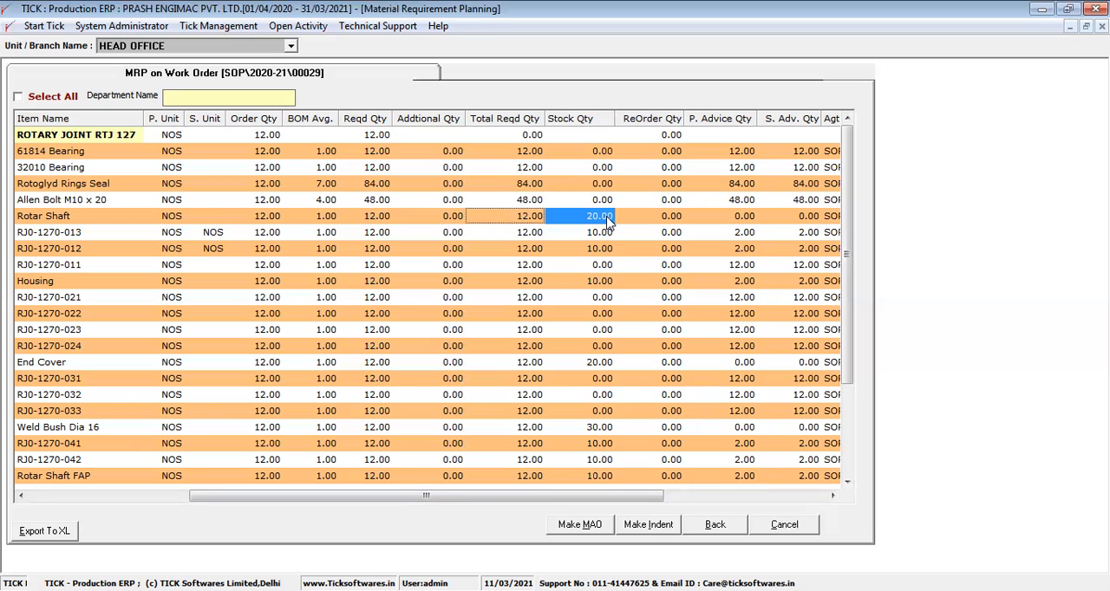
{"action": "key", "text": "shift+Right"}
{"action": "key", "text": "shift+Right"}
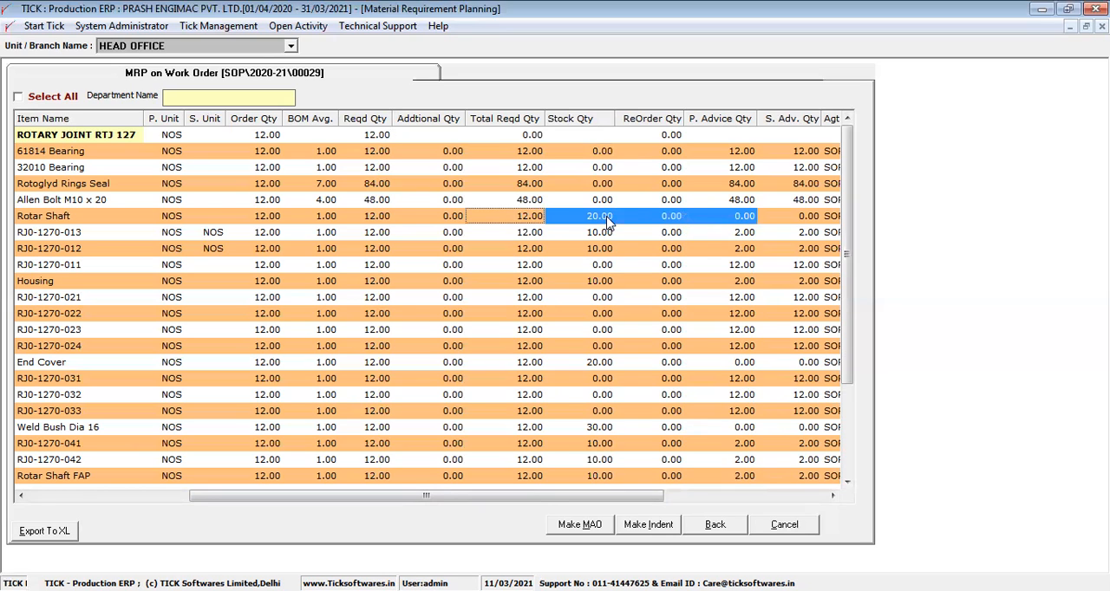
{"action": "key", "text": "shift+Down"}
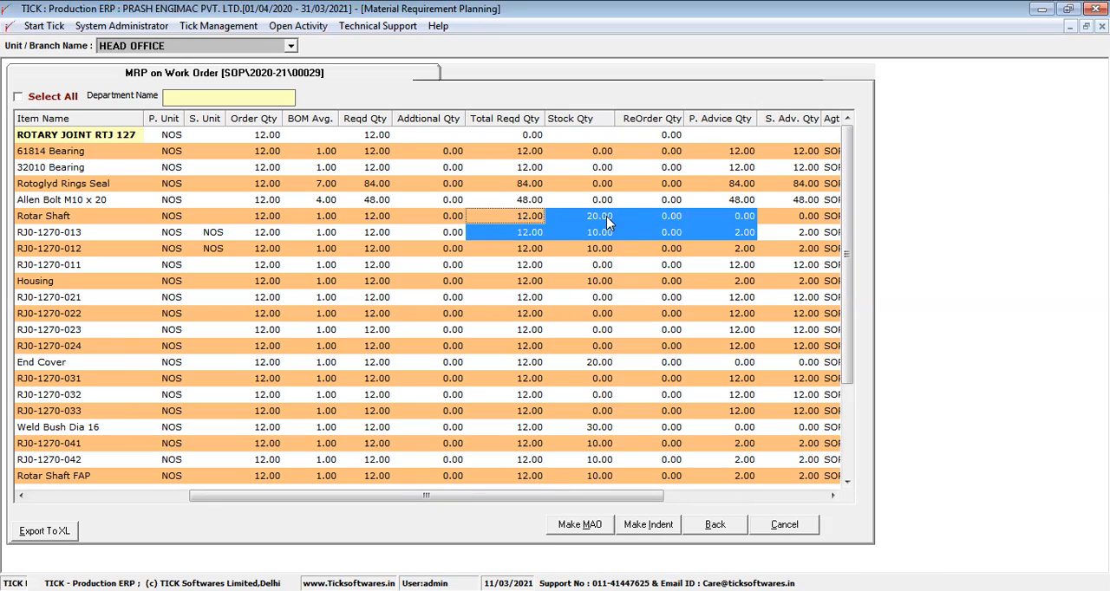
{"action": "key", "text": "Down"}
{"action": "key", "text": "Down"}
{"action": "key", "text": "Down"}
{"action": "key", "text": "Down"}
{"action": "key", "text": "Down"}
{"action": "key", "text": "Down"}
{"action": "key", "text": "Down"}
{"action": "key", "text": "Down"}
{"action": "key", "text": "Down"}
{"action": "key", "text": "Down"}
{"action": "key", "text": "Down"}
{"action": "key", "text": "Down"}
{"action": "key", "text": "Down"}
{"action": "key", "text": "Down"}
{"action": "key", "text": "Down"}
{"action": "key", "text": "Down"}
{"action": "key", "text": "Down"}
{"action": "key", "text": "Down"}
{"action": "key", "text": "Down"}
{"action": "key", "text": "Down"}
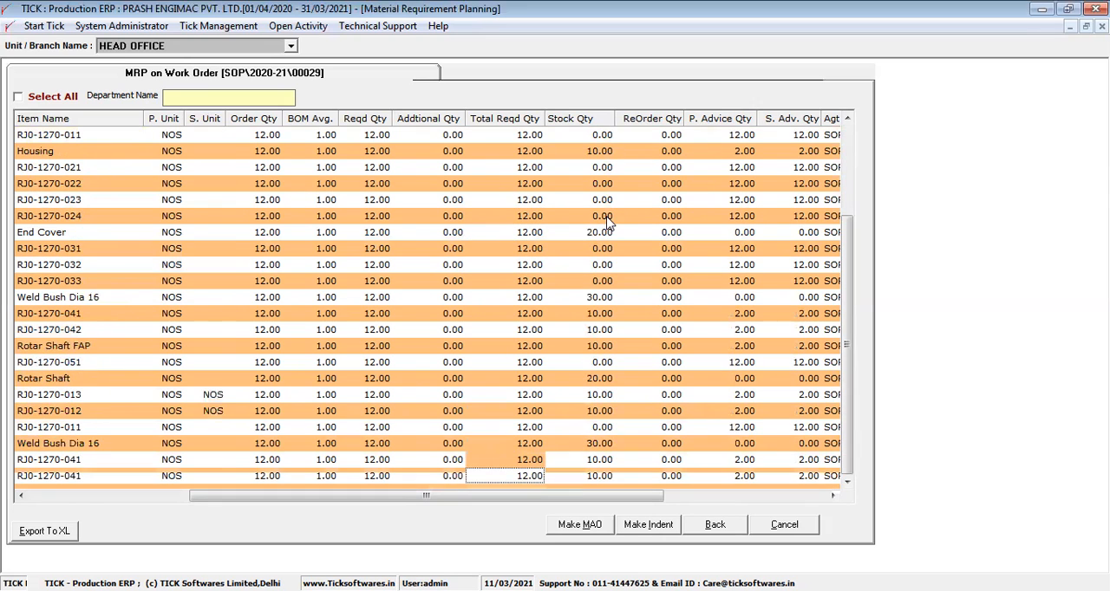
{"action": "key", "text": "Up"}
{"action": "key", "text": "Up"}
{"action": "key", "text": "Up"}
{"action": "key", "text": "Up"}
{"action": "key", "text": "Up"}
{"action": "key", "text": "Up"}
{"action": "key", "text": "Up"}
{"action": "key", "text": "Up"}
{"action": "key", "text": "Up"}
{"action": "key", "text": "Up"}
{"action": "key", "text": "Up"}
{"action": "key", "text": "Up"}
{"action": "key", "text": "Up"}
{"action": "key", "text": "Up"}
{"action": "key", "text": "Up"}
{"action": "key", "text": "Up"}
{"action": "key", "text": "Up"}
{"action": "key", "text": "Up"}
{"action": "key", "text": "Up"}
{"action": "key", "text": "Up"}
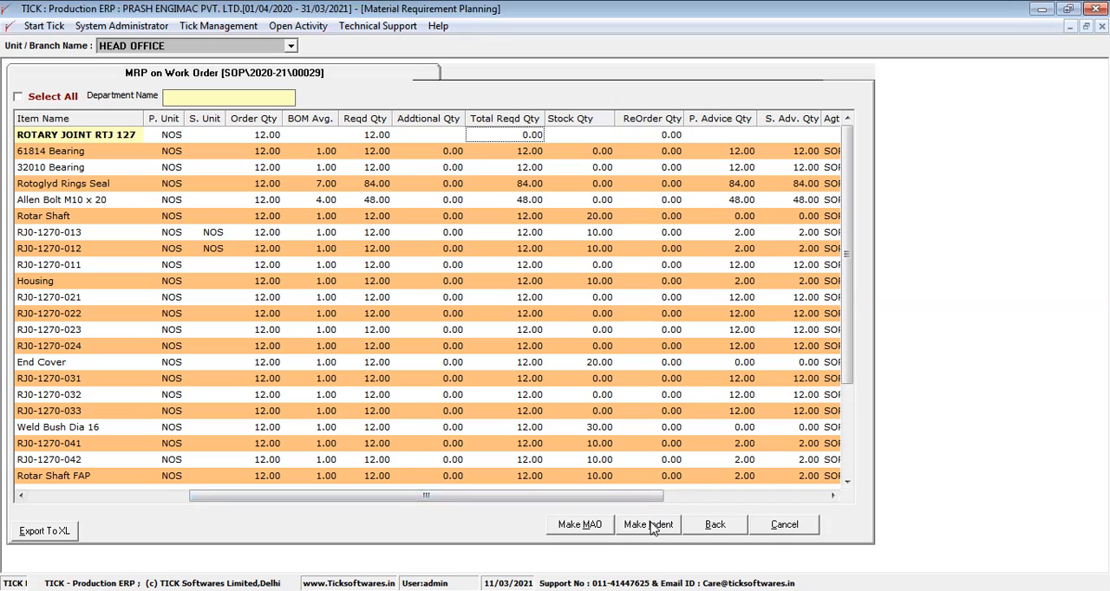
- Select all items of the MRP, set its department to Production Department, and create a material indent for them
{"action": "left_click", "coordinate": [19, 98]}
{"action": "left_click", "coordinate": [184, 101]}
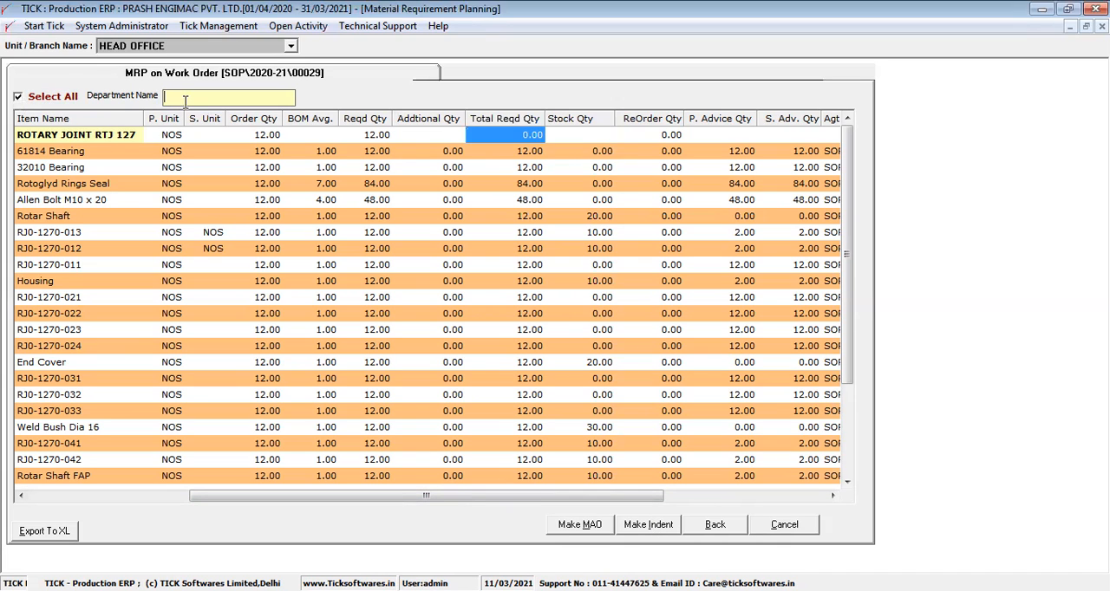
{"action": "key", "text": "Return"}
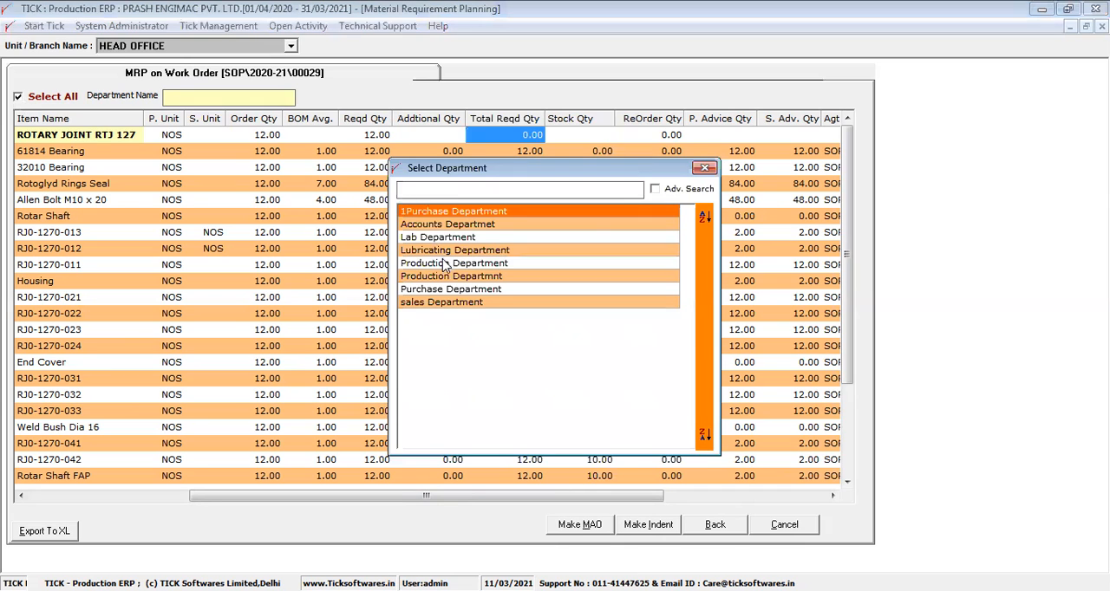
{"action": "left_click", "coordinate": [443, 262]}
{"action": "left_click", "coordinate": [442, 262]}
{"action": "left_click", "coordinate": [646, 526]}
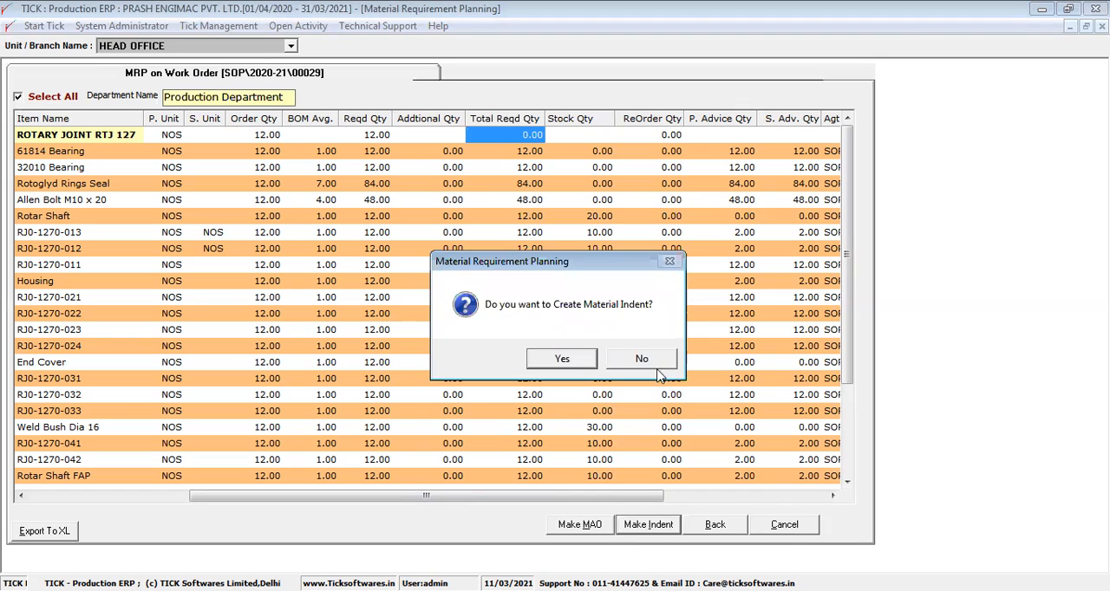
- Check the indent document numbers assigned to the MRP items, and close Material Requirement Planning
{"action": "left_click", "coordinate": [813, 492]}
{"action": "left_click", "coordinate": [760, 124]}
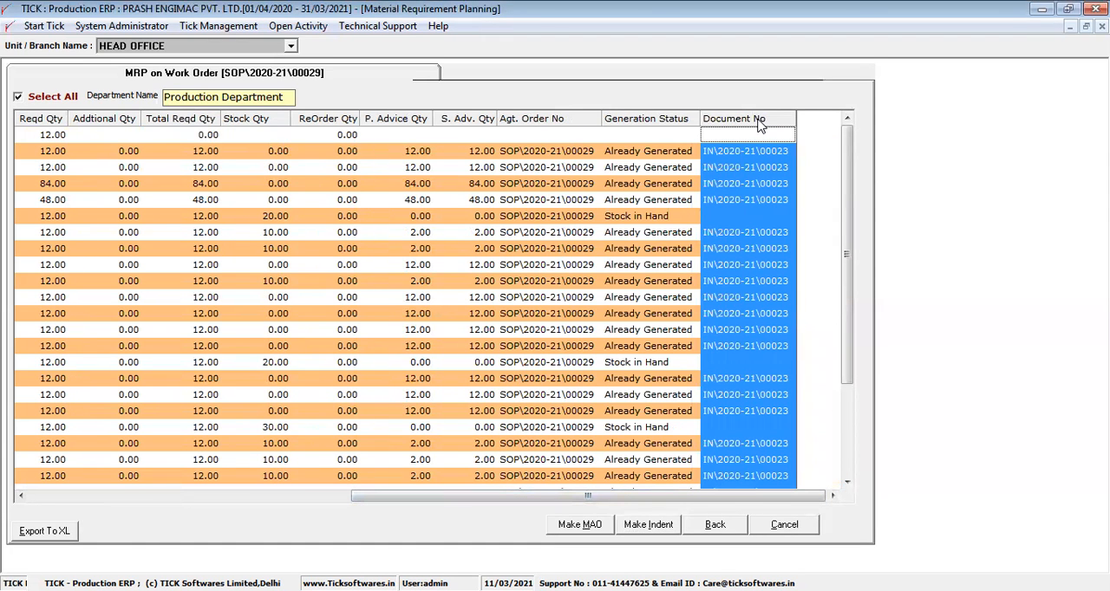
{"action": "left_click", "coordinate": [624, 30]}
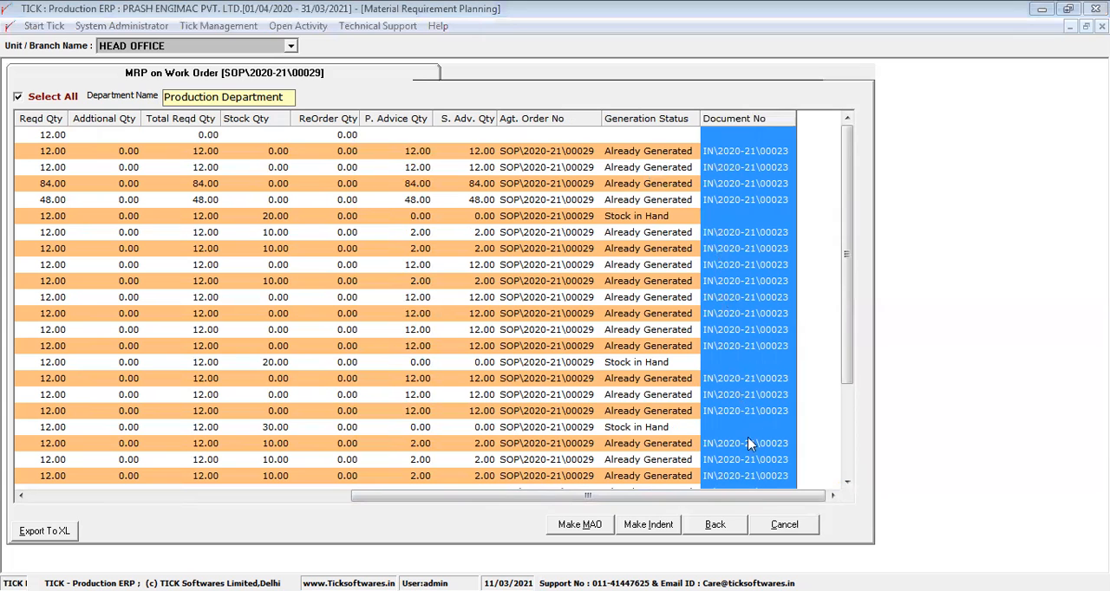
{"action": "left_click", "coordinate": [745, 525]}
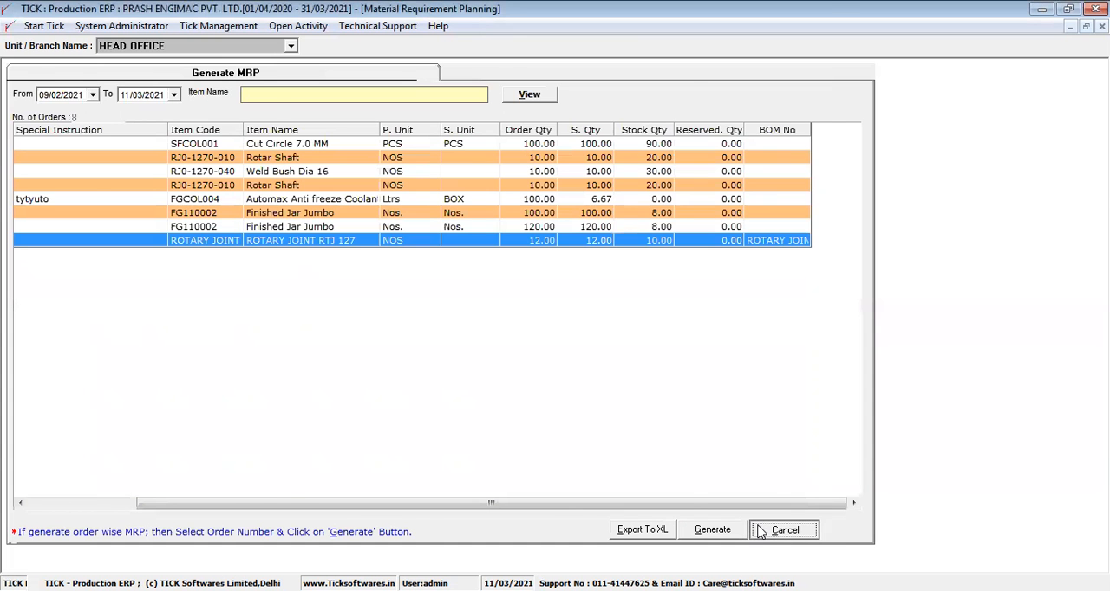
{"action": "left_click", "coordinate": [762, 531]}
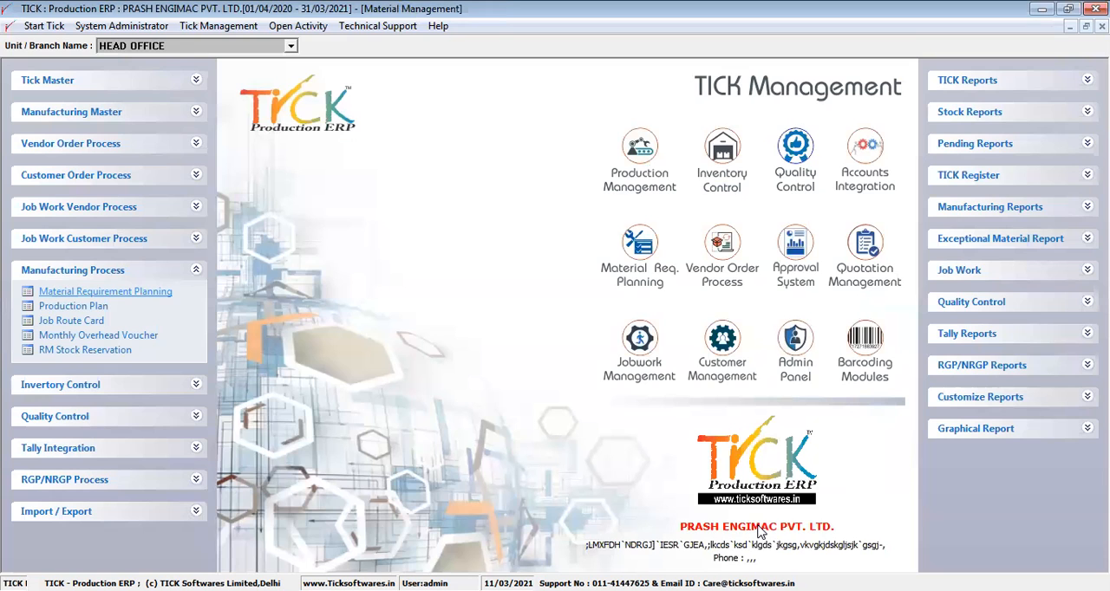
- Open the 09/03/2021 Against Sales Order indent for approval in Indent Approval under Vendor Order Process
{"action": "left_click", "coordinate": [194, 154]}
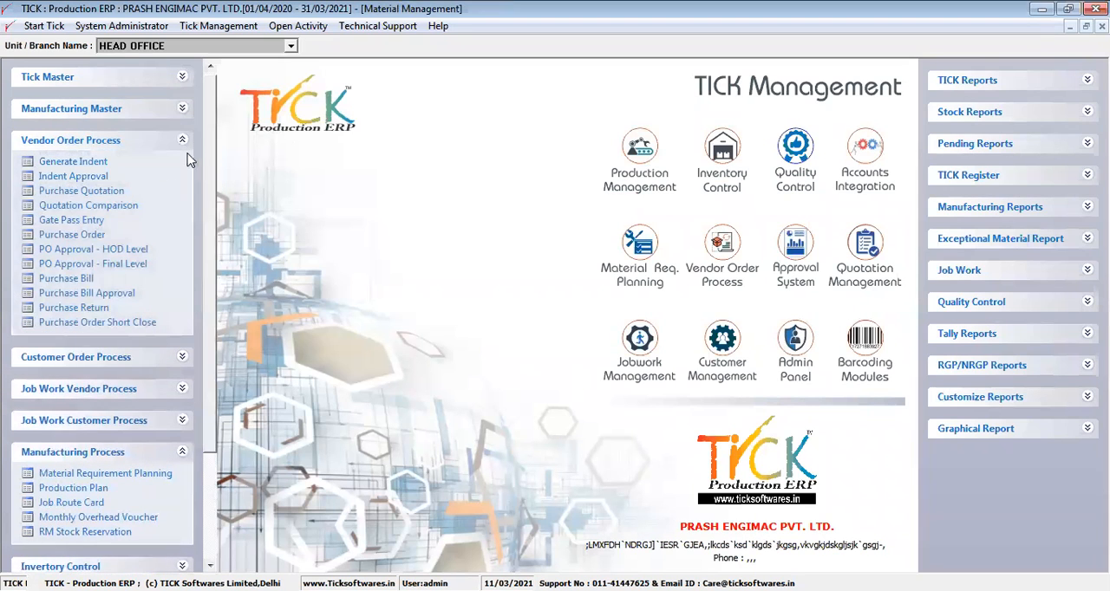
{"action": "left_click", "coordinate": [100, 176]}
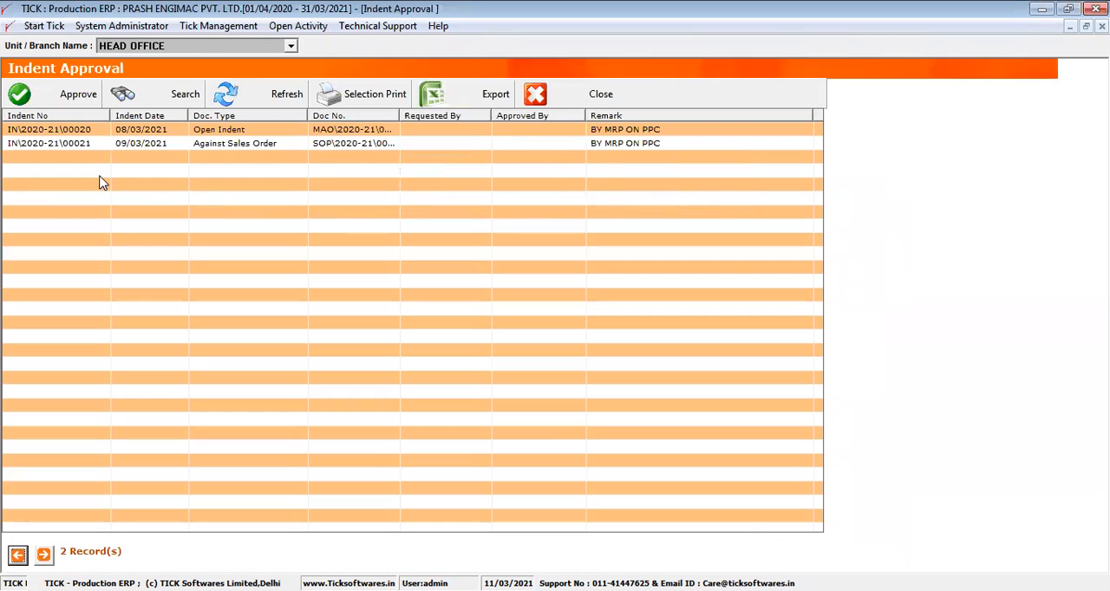
{"action": "left_click", "coordinate": [89, 146]}
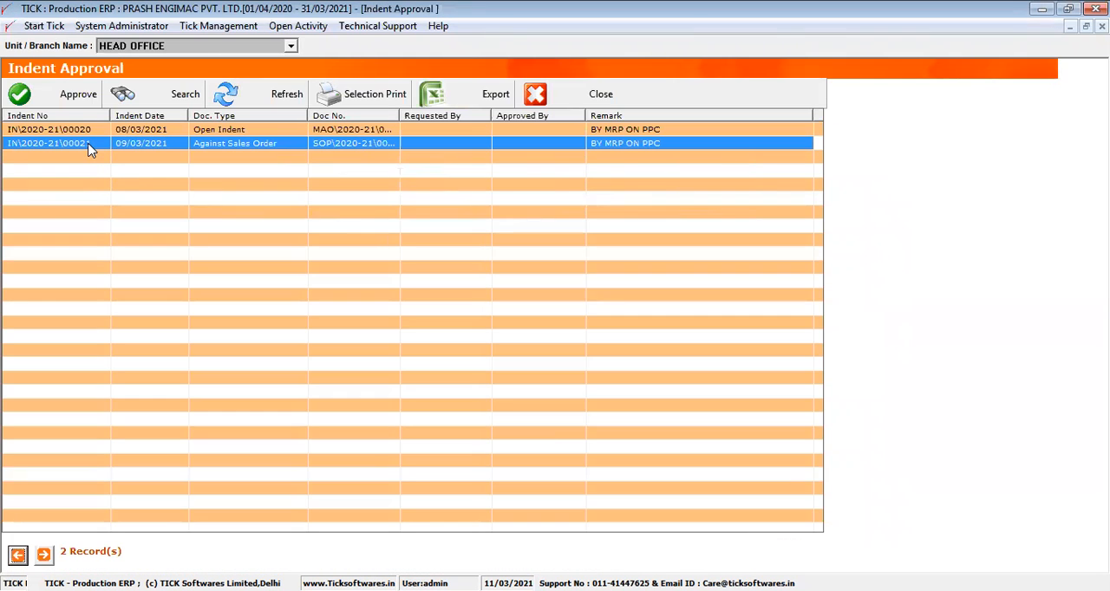
{"action": "left_click", "coordinate": [77, 101]}
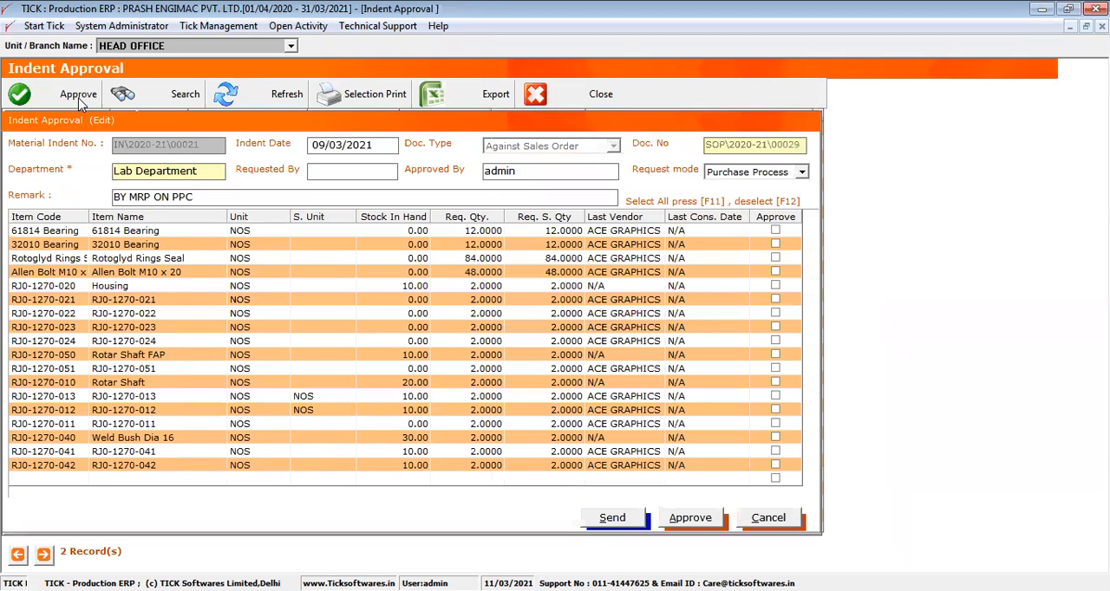
- Mark all items of the indent for approval, approve the indent, and close Indent Approval
{"action": "left_click", "coordinate": [160, 217]}
{"action": "left_click_drag", "start_coordinate": [169, 357], "coordinate": [295, 345]}
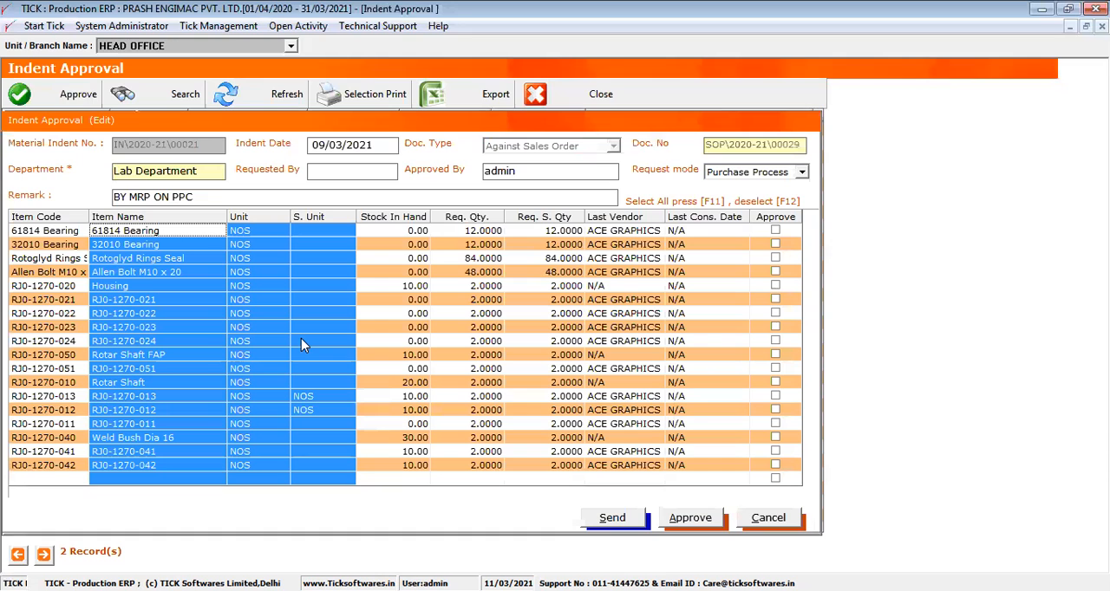
{"action": "key", "text": "F11"}
{"action": "left_click", "coordinate": [690, 517]}
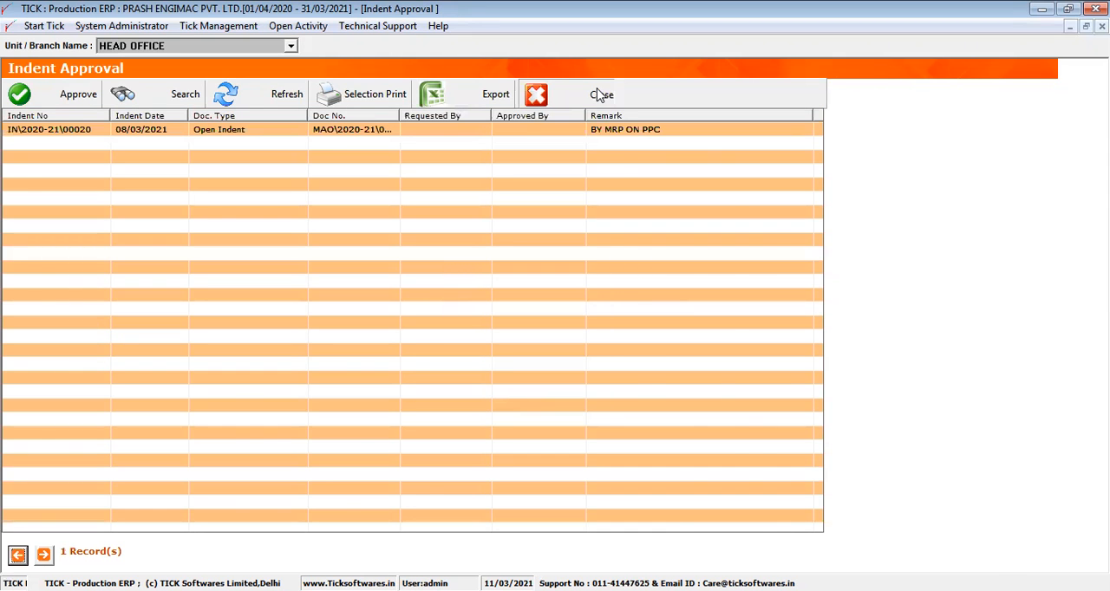
{"action": "left_click", "coordinate": [601, 95]}
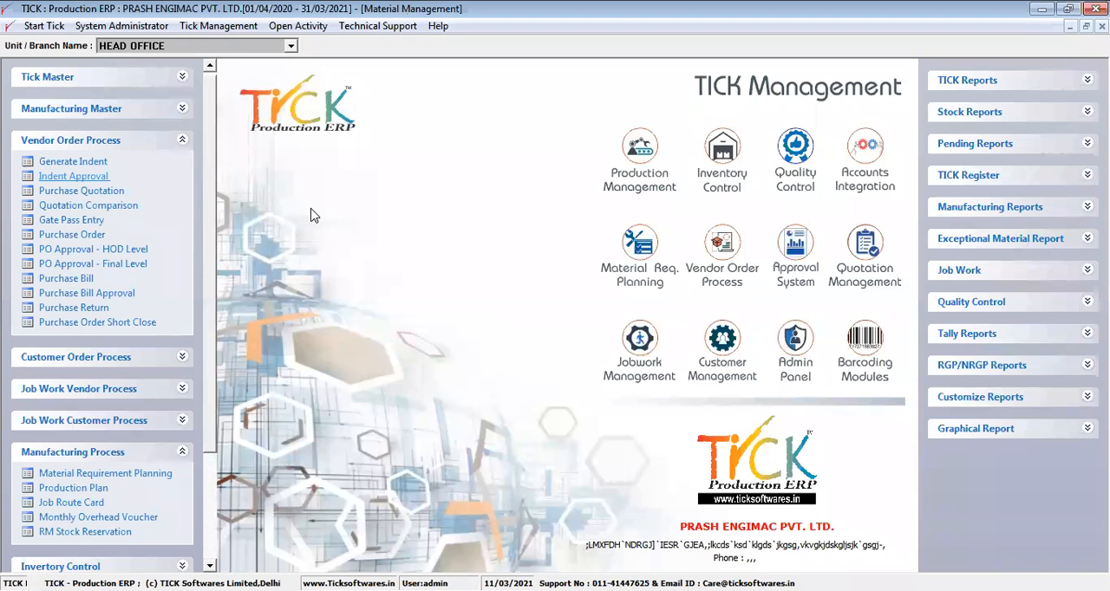
- Start a new purchase order and look through the indent items offered for it down to the most recent indent
{"action": "left_click", "coordinate": [113, 236]}
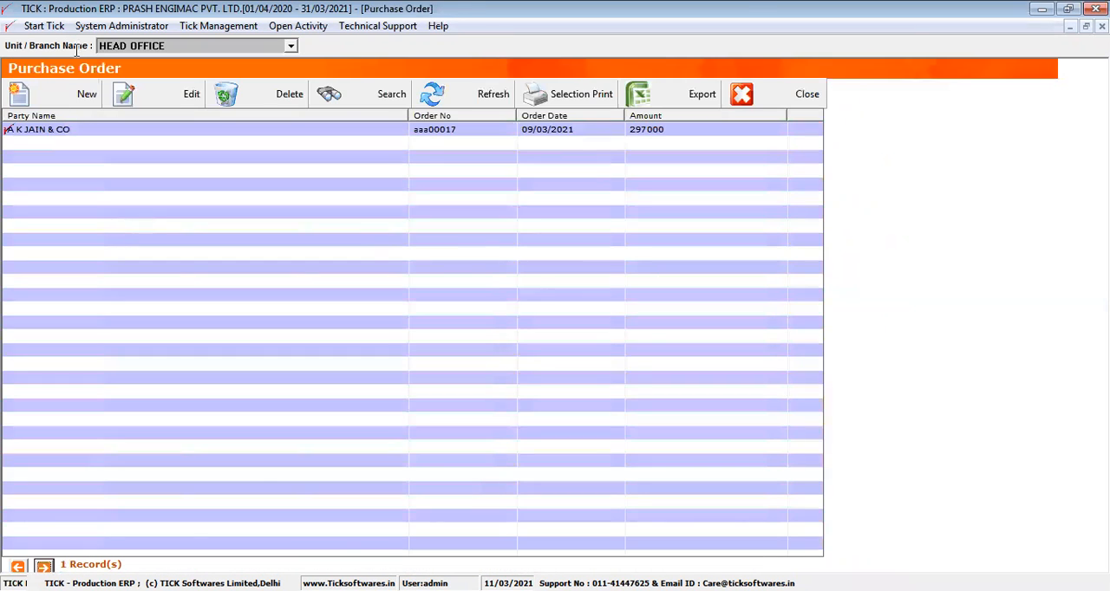
{"action": "left_click", "coordinate": [77, 94]}
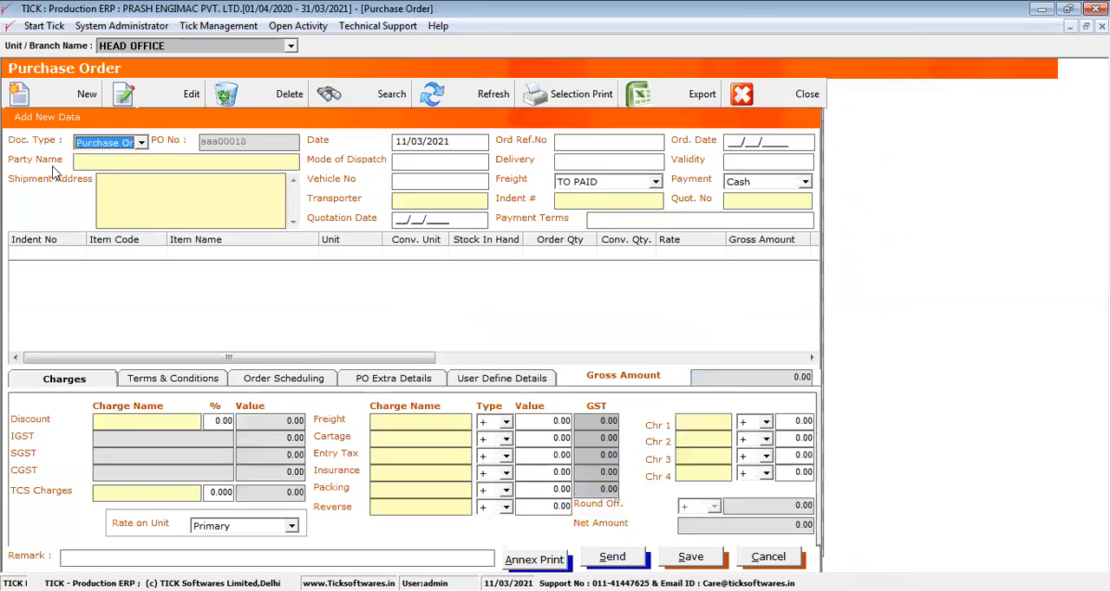
{"action": "left_click", "coordinate": [49, 255]}
{"action": "double_click", "coordinate": [47, 252]}
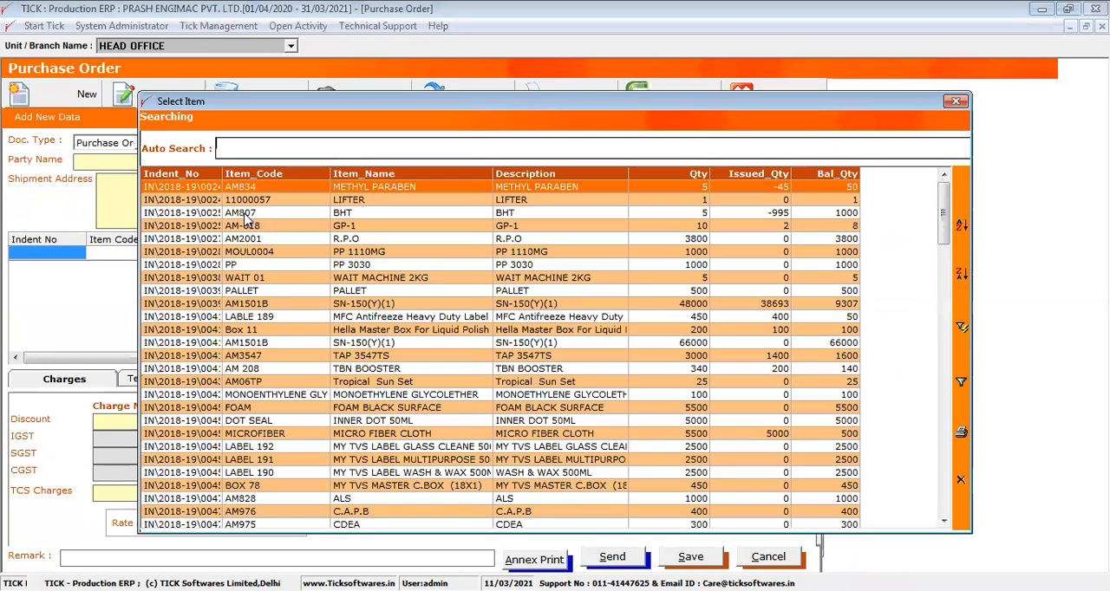
{"action": "left_click_drag", "start_coordinate": [223, 173], "coordinate": [286, 174]}
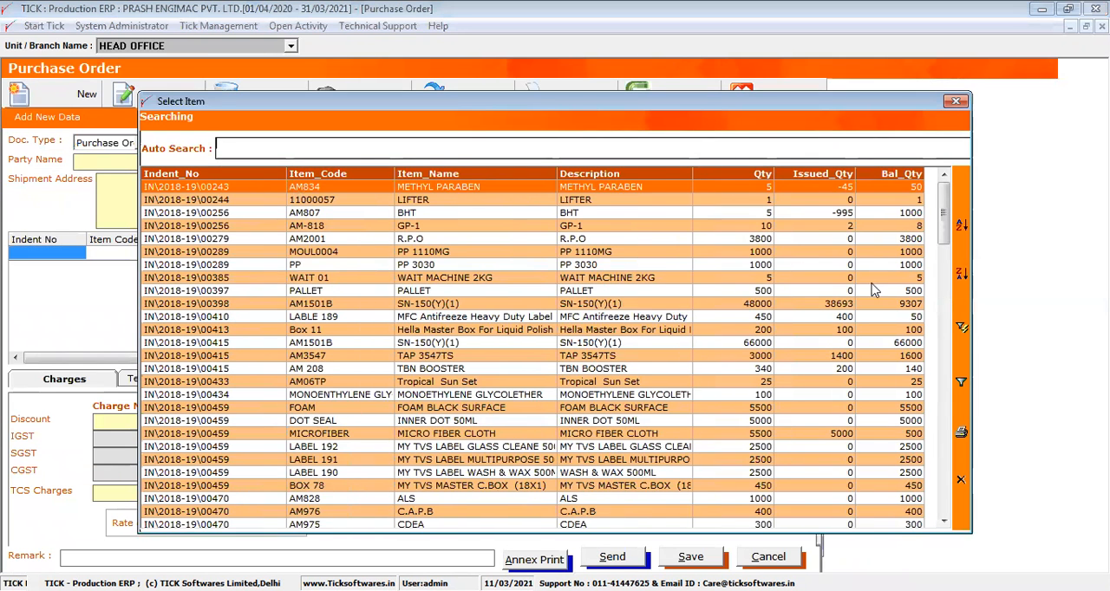
{"action": "left_click_drag", "start_coordinate": [946, 221], "coordinate": [949, 518]}
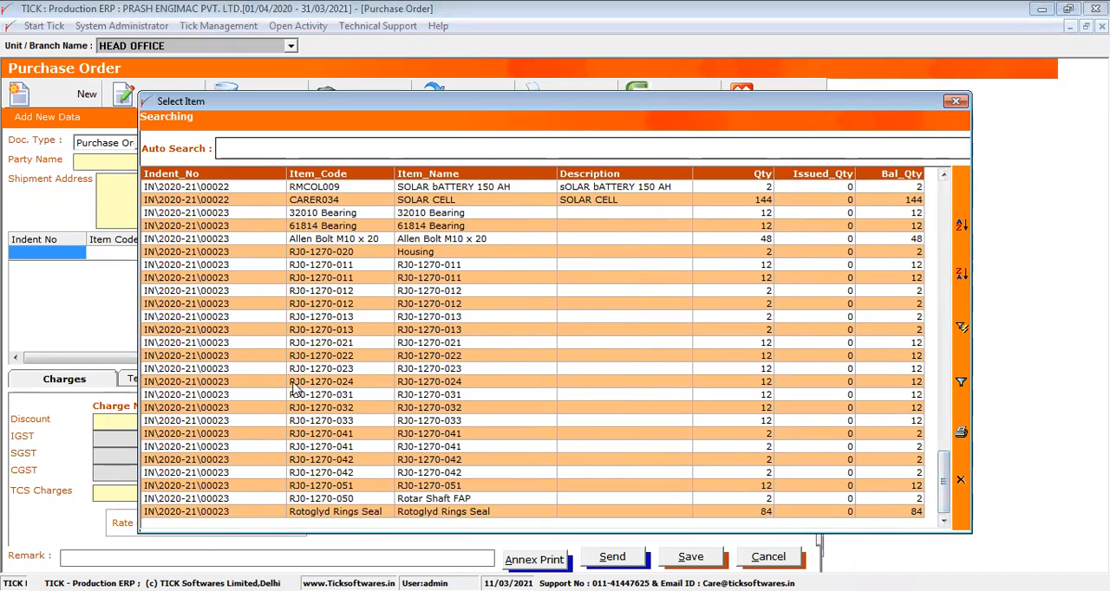
- Add indent item RJ0-1270-023 to the new purchase order, discard the order, and close Purchase Order
{"action": "left_click", "coordinate": [250, 373]}
{"action": "double_click", "coordinate": [250, 374]}
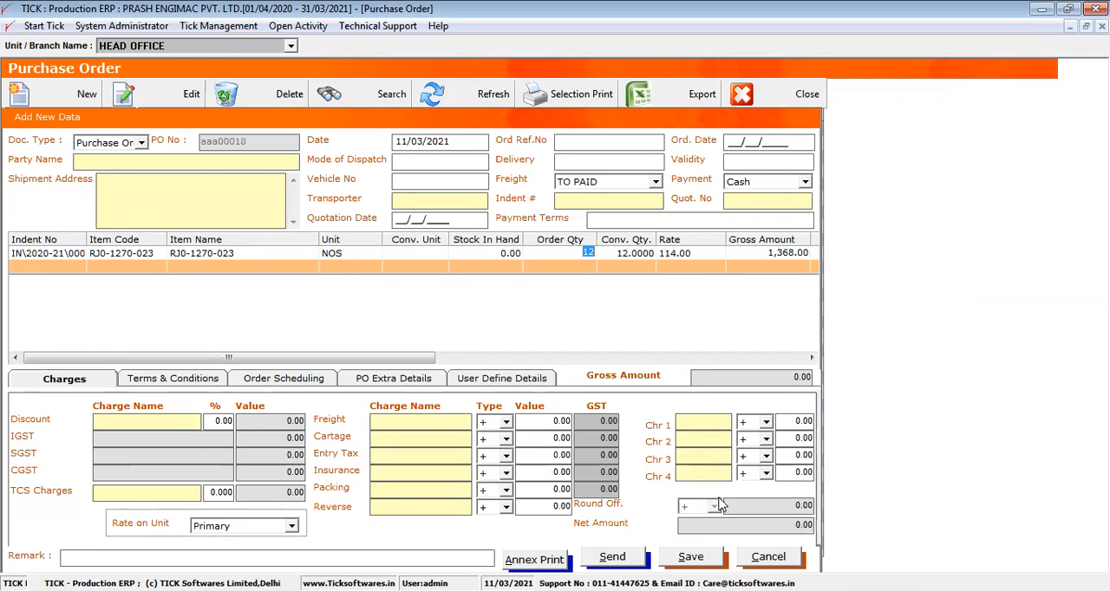
{"action": "left_click", "coordinate": [748, 559]}
{"action": "left_click", "coordinate": [754, 94]}
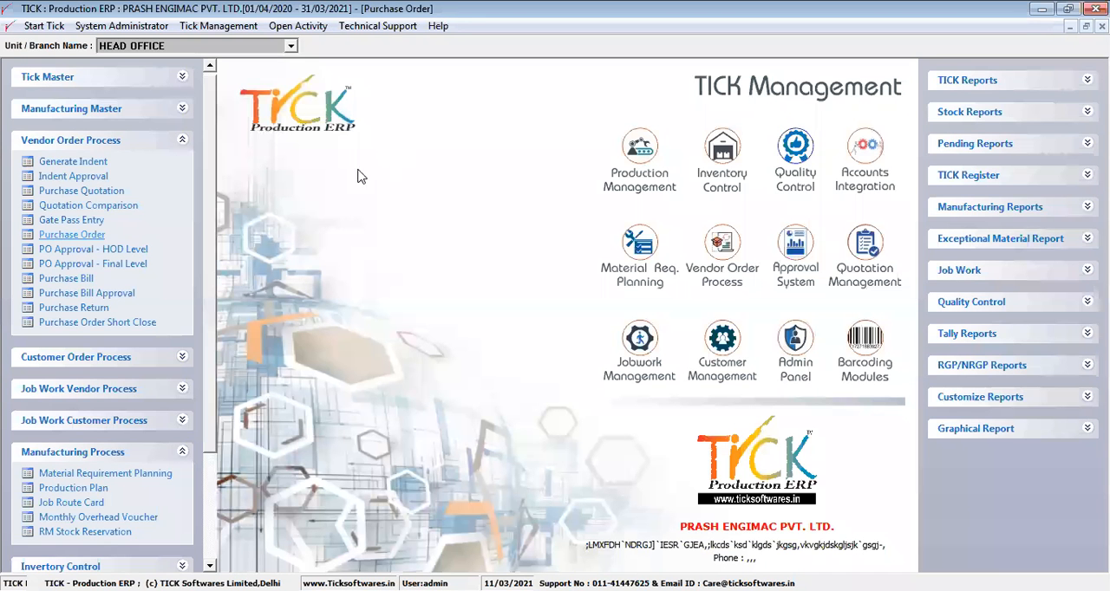
- Open Job Route Card under Manufacturing Process, check the existing cards' job types, and start a new job route card
{"action": "left_click_drag", "start_coordinate": [211, 281], "coordinate": [211, 284]}
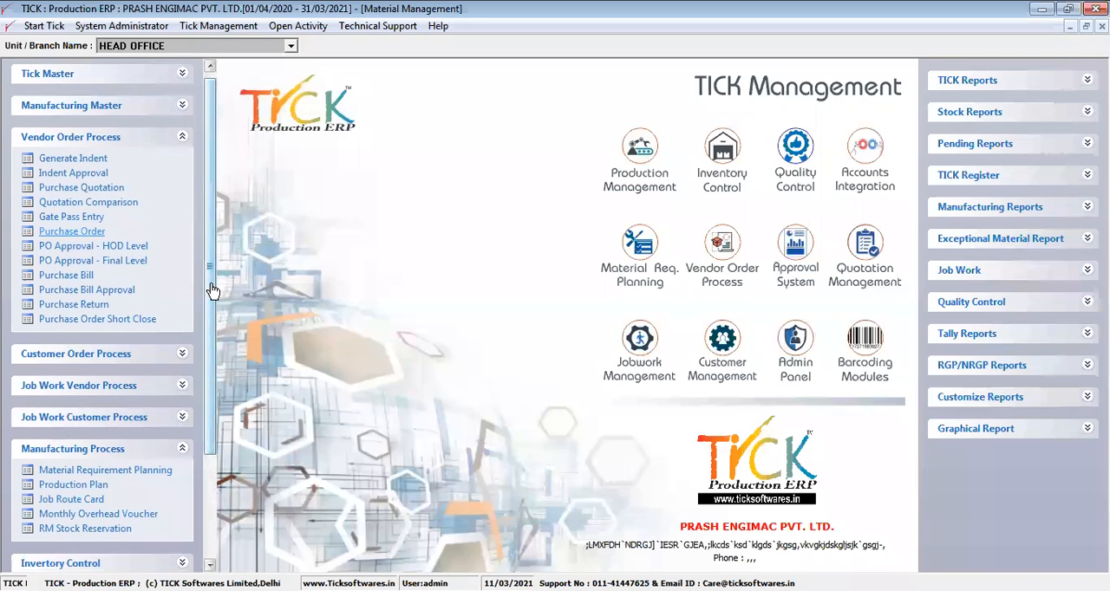
{"action": "left_click", "coordinate": [178, 142]}
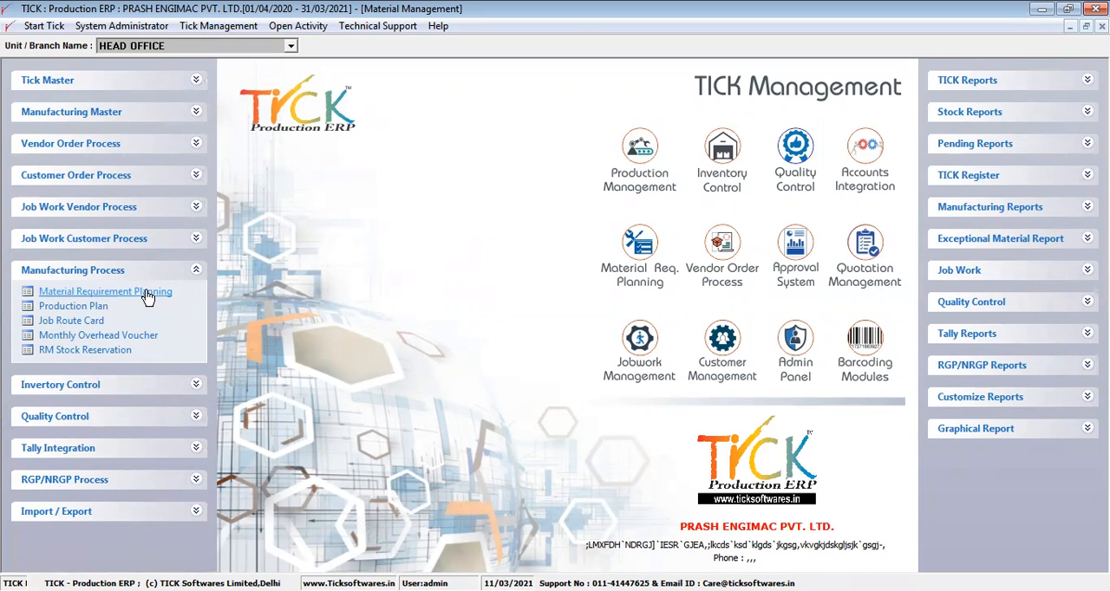
{"action": "left_click", "coordinate": [71, 320]}
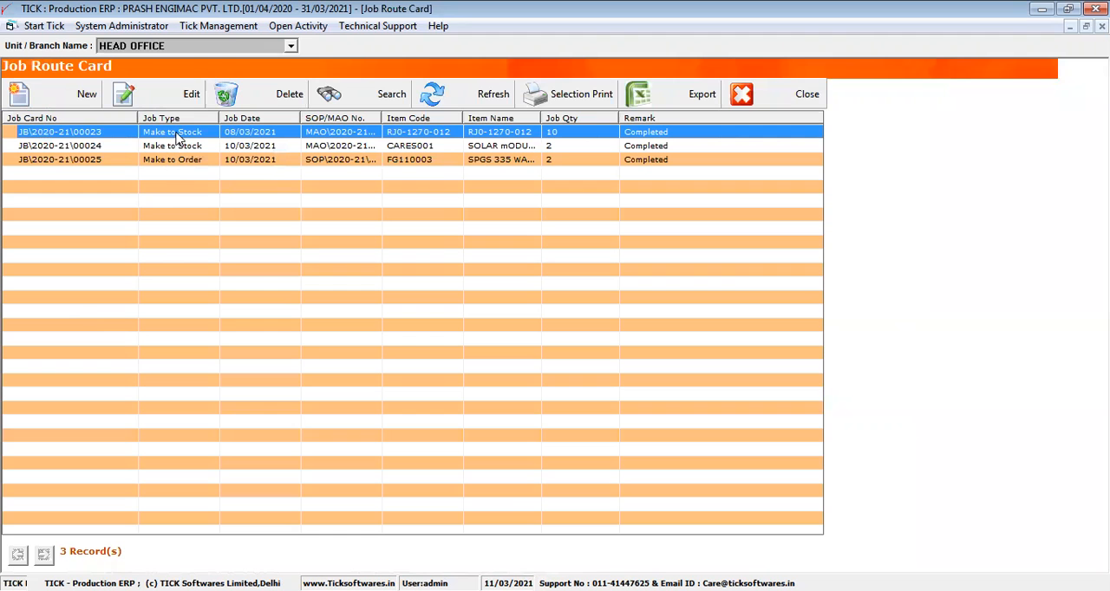
{"action": "left_click", "coordinate": [192, 164]}
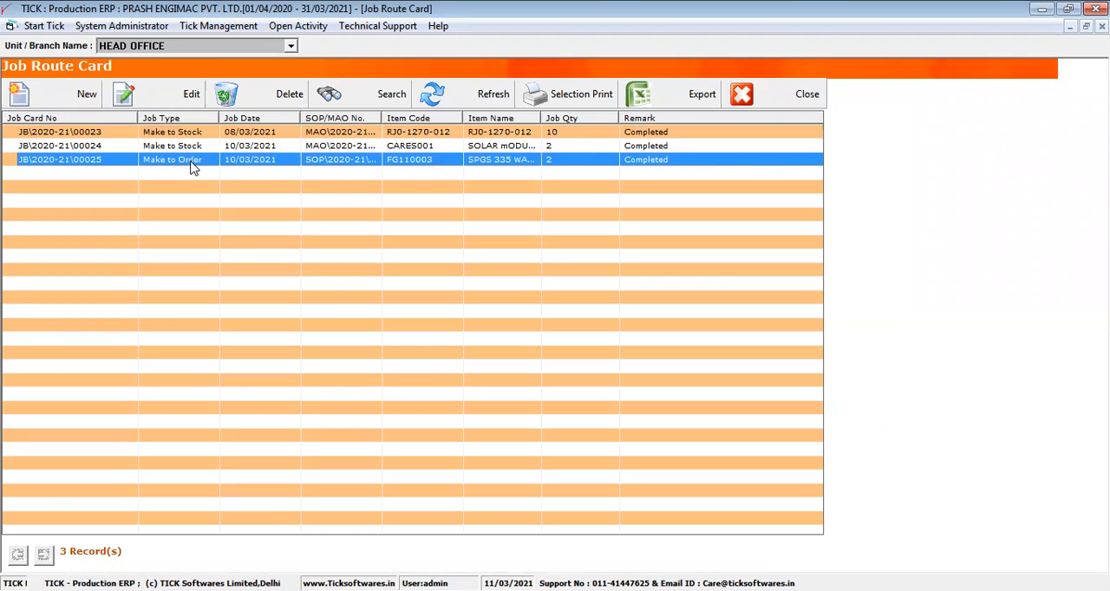
{"action": "left_click", "coordinate": [86, 106]}
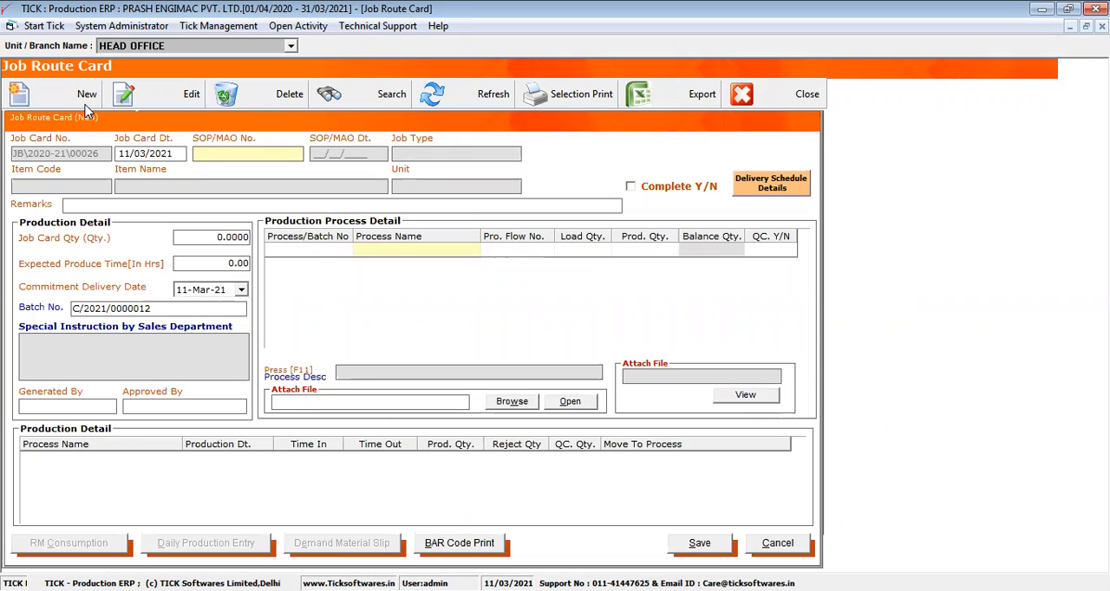
- Assign the 09/08/2017 sales order for Abro Coolant G 5 LT to the new job route card
{"action": "left_click", "coordinate": [198, 150]}
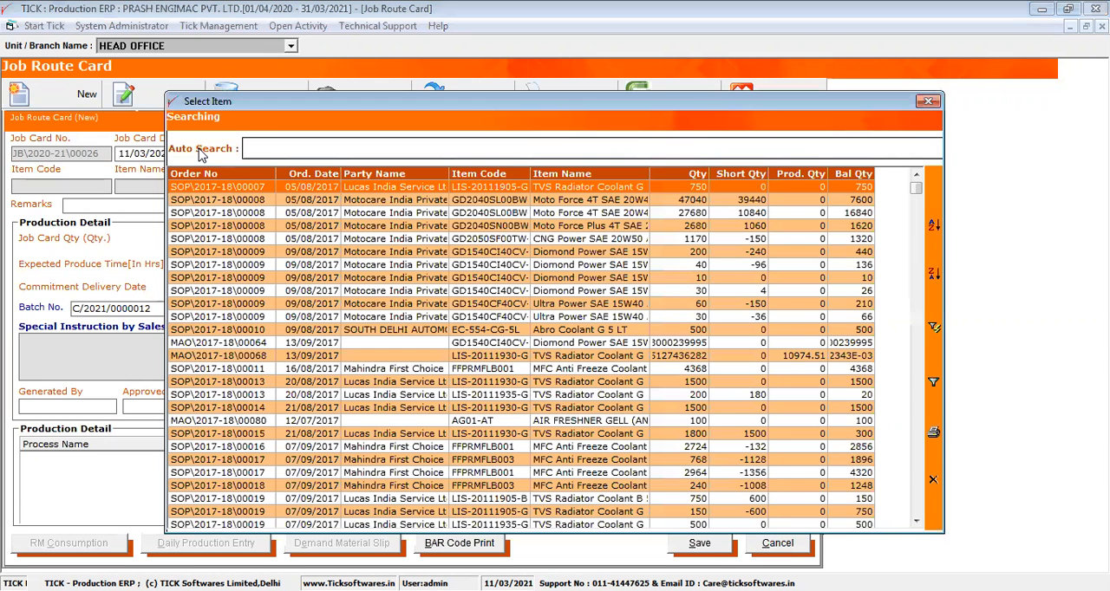
{"action": "left_click", "coordinate": [246, 343]}
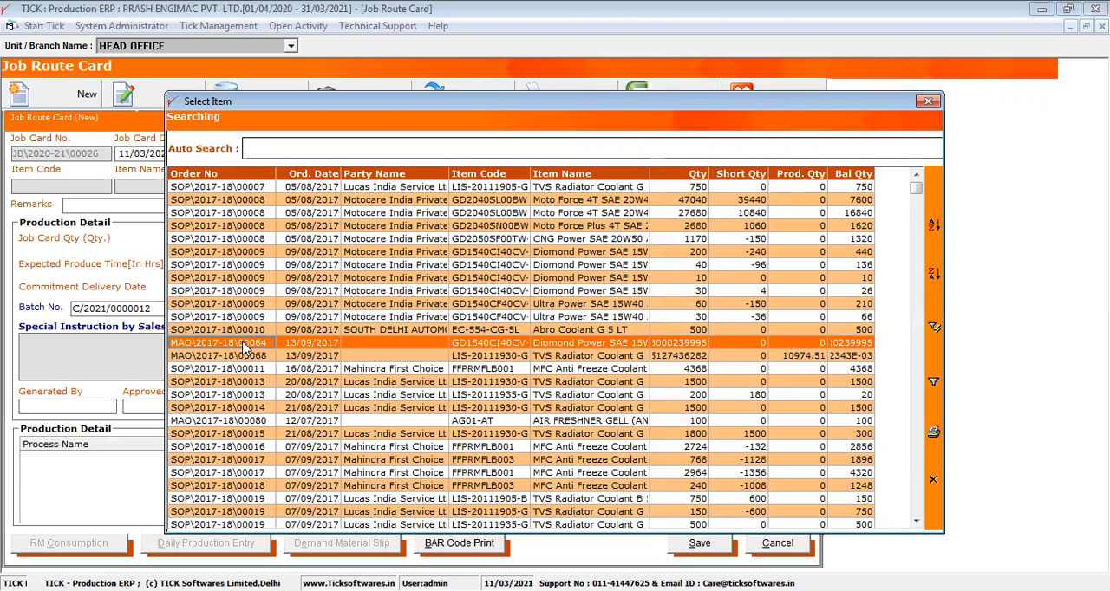
{"action": "left_click", "coordinate": [597, 258]}
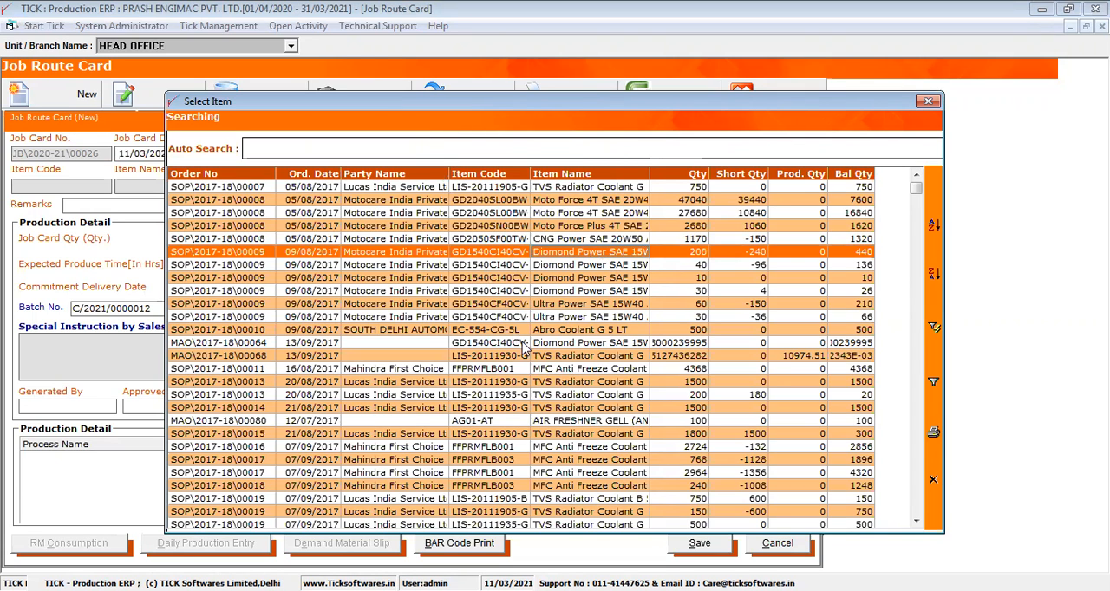
{"action": "left_click", "coordinate": [556, 334]}
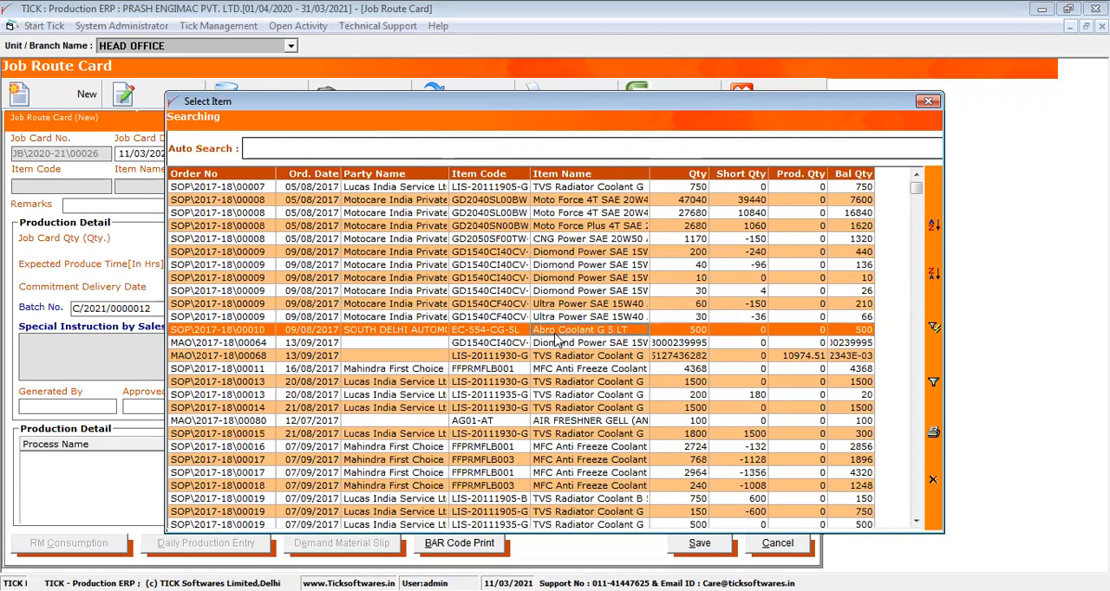
{"action": "double_click", "coordinate": [555, 334]}
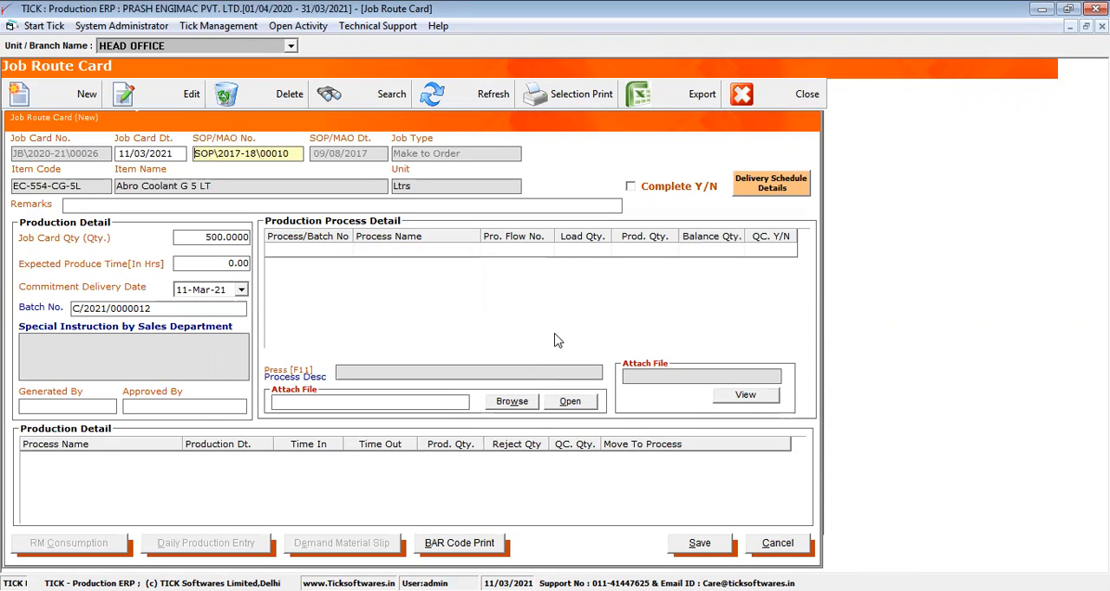
- Check the item name and job card quantity, and set colour as the first production process of the new job route card
{"action": "left_click", "coordinate": [222, 182]}
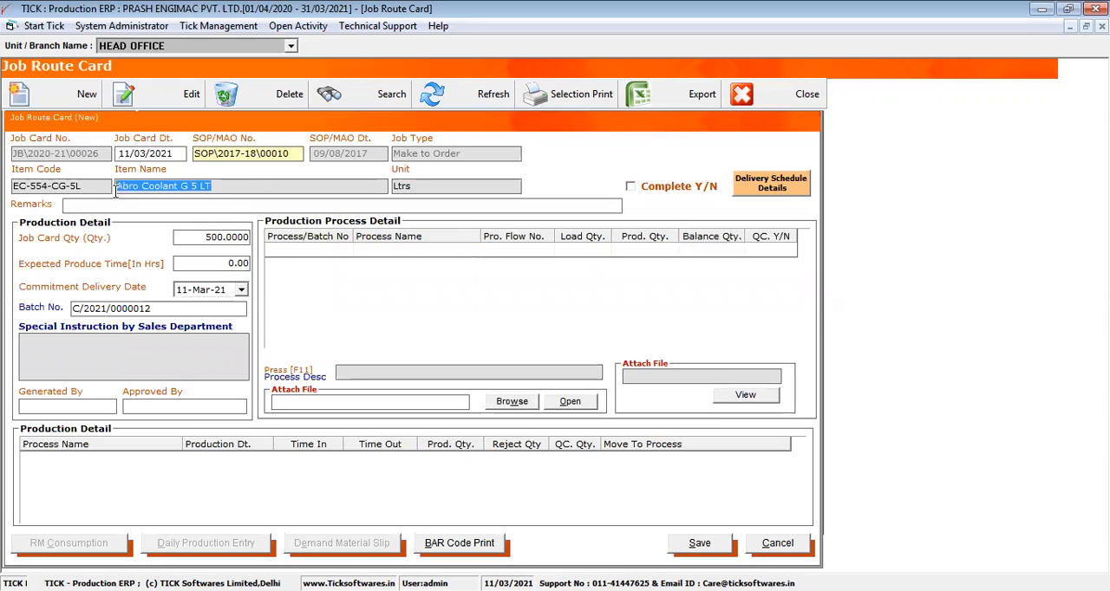
{"action": "left_click", "coordinate": [203, 237]}
{"action": "double_click", "coordinate": [203, 237]}
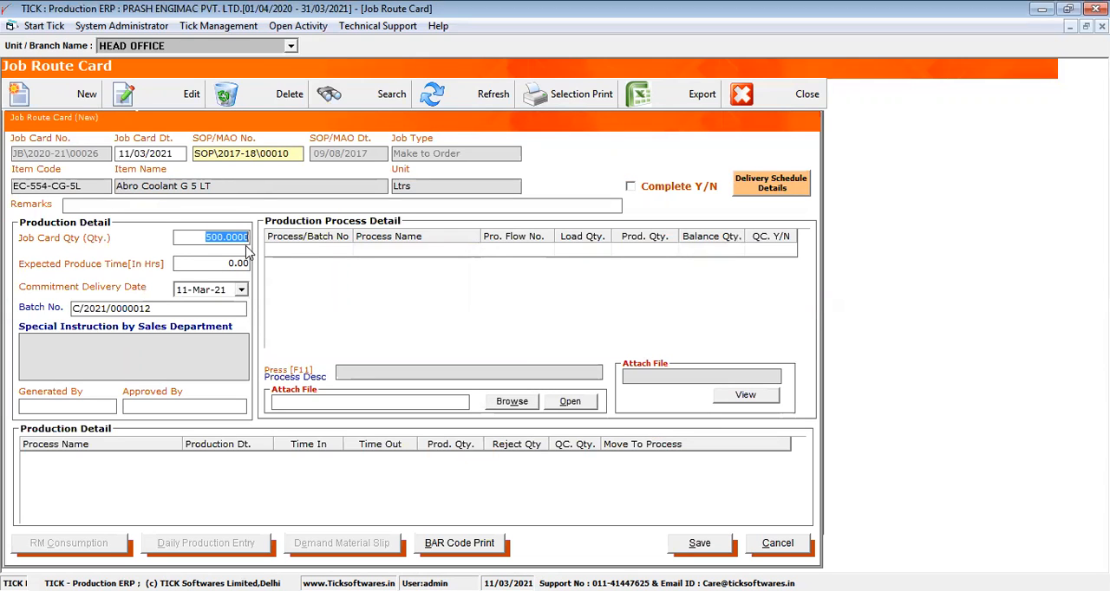
{"action": "left_click", "coordinate": [366, 252]}
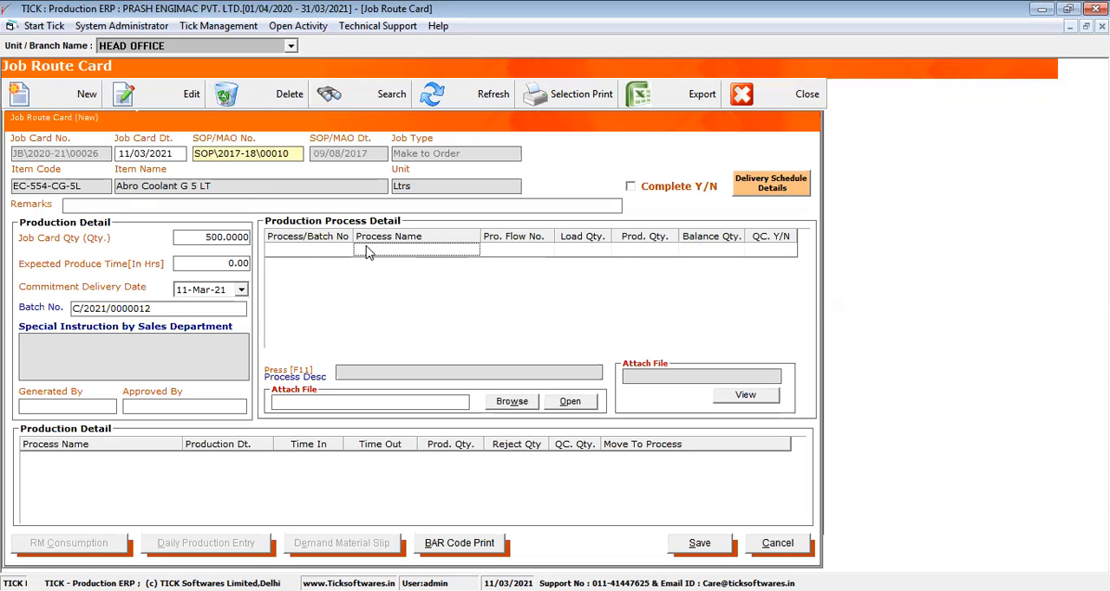
{"action": "double_click", "coordinate": [366, 249]}
{"action": "left_click", "coordinate": [223, 216]}
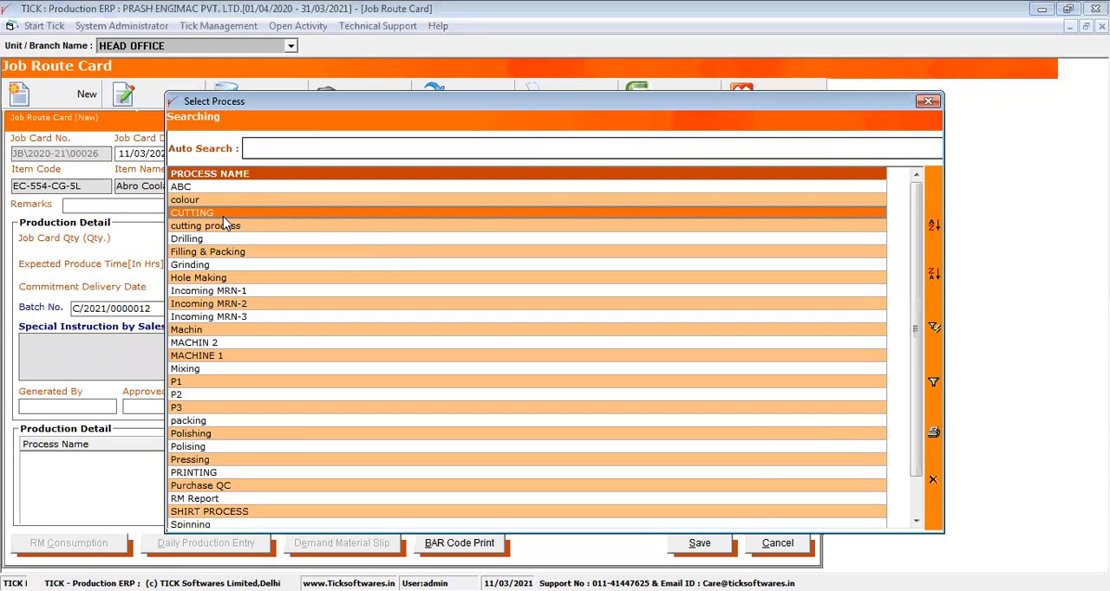
{"action": "double_click", "coordinate": [223, 216]}
{"action": "double_click", "coordinate": [367, 265]}
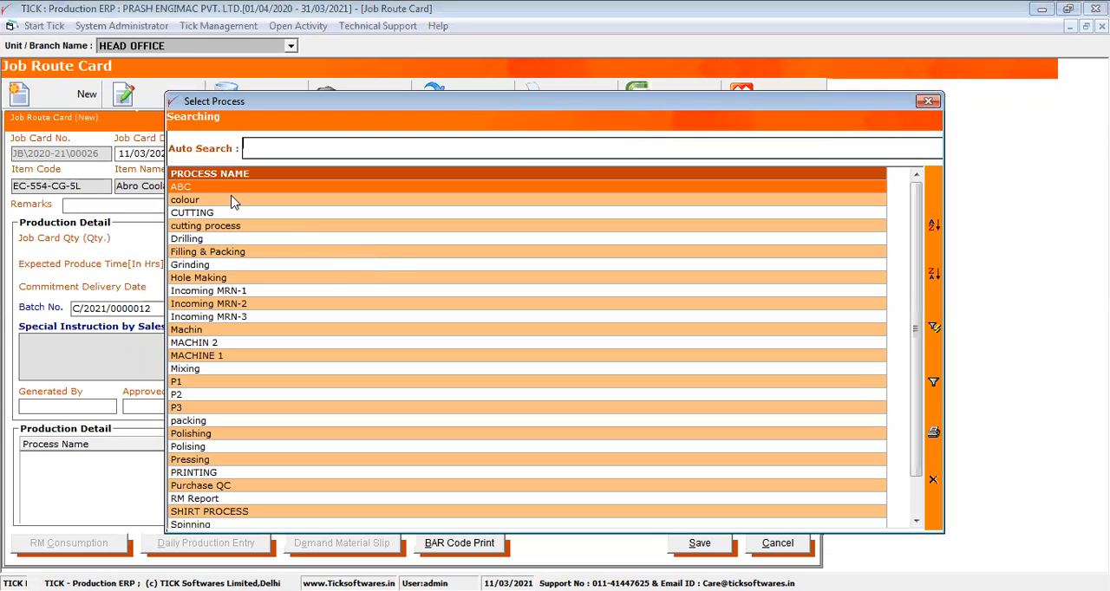
{"action": "left_click", "coordinate": [232, 200]}
{"action": "double_click", "coordinate": [232, 201]}
- Add CUTTING and Filling & Packing as the second and third production processes, and save the job route card
{"action": "double_click", "coordinate": [360, 265]}
{"action": "left_click", "coordinate": [231, 219]}
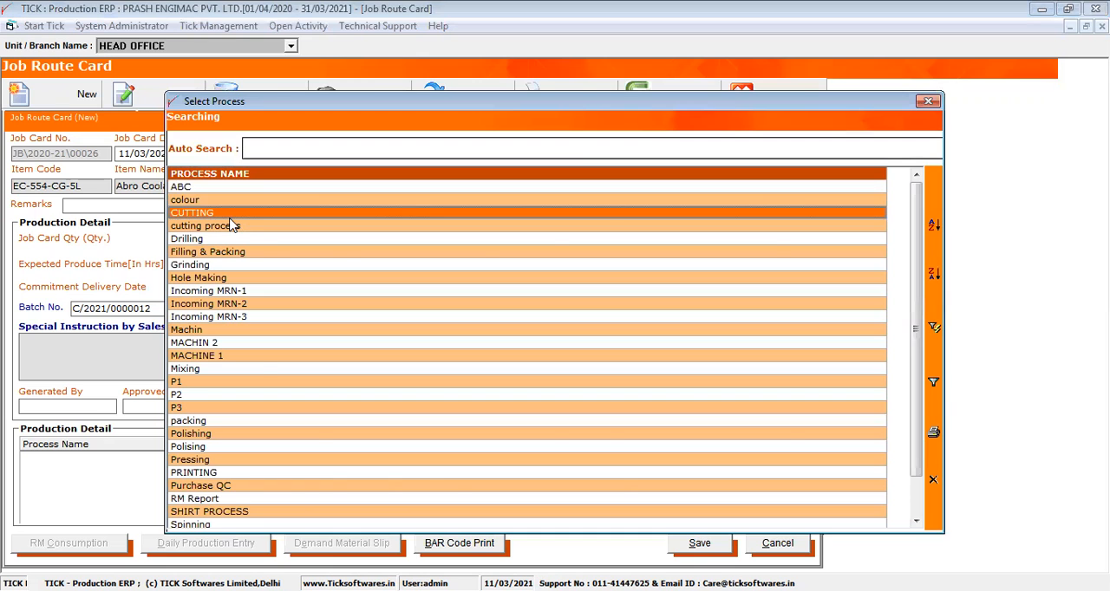
{"action": "double_click", "coordinate": [229, 220]}
{"action": "double_click", "coordinate": [378, 277]}
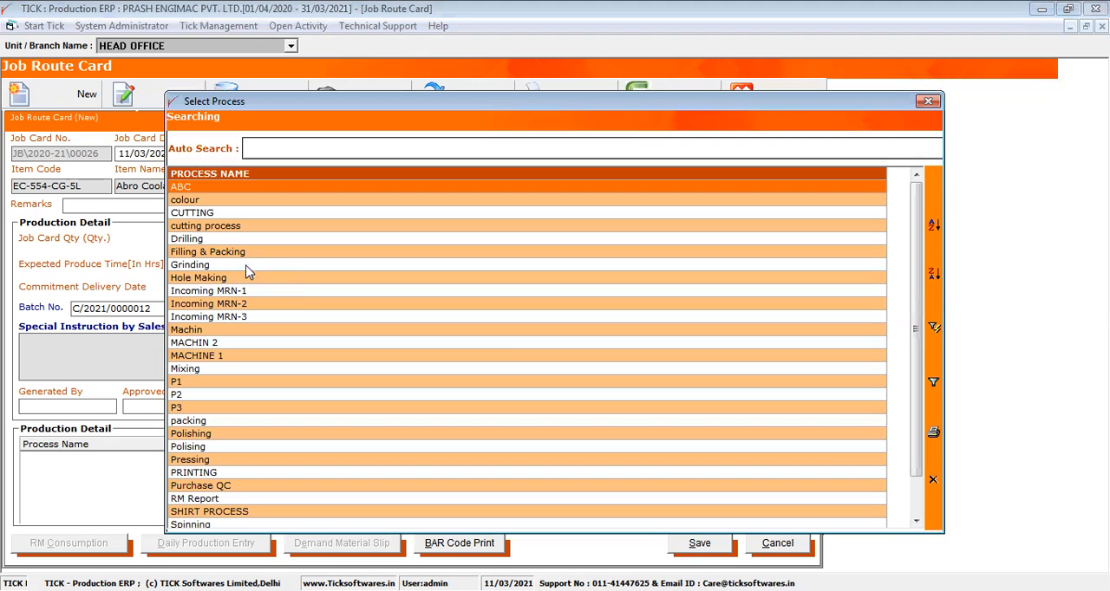
{"action": "left_click", "coordinate": [235, 252]}
{"action": "double_click", "coordinate": [234, 251]}
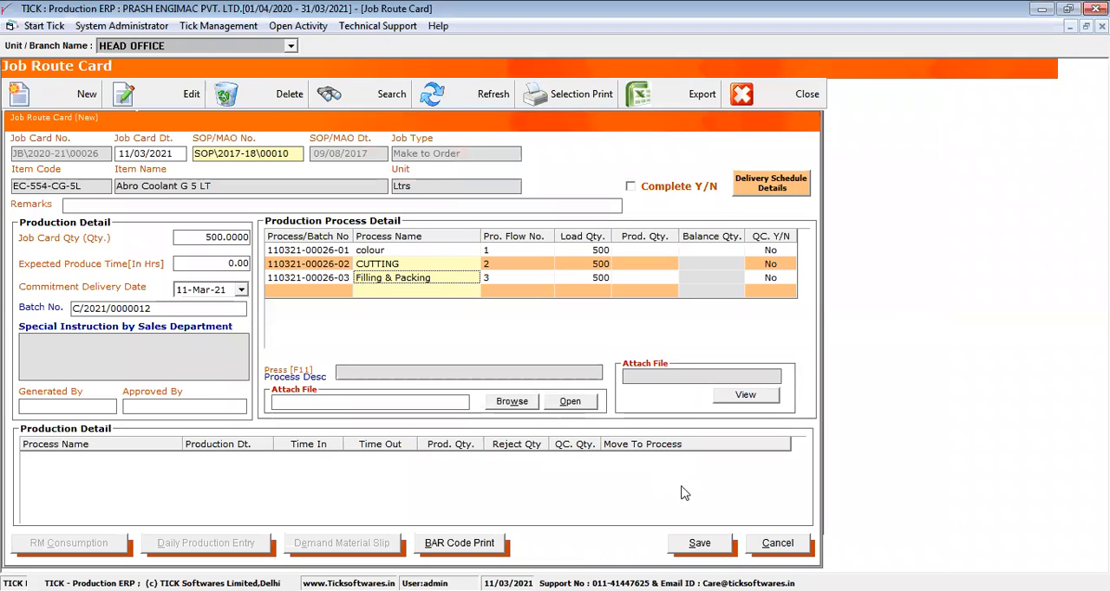
{"action": "left_click", "coordinate": [704, 542]}
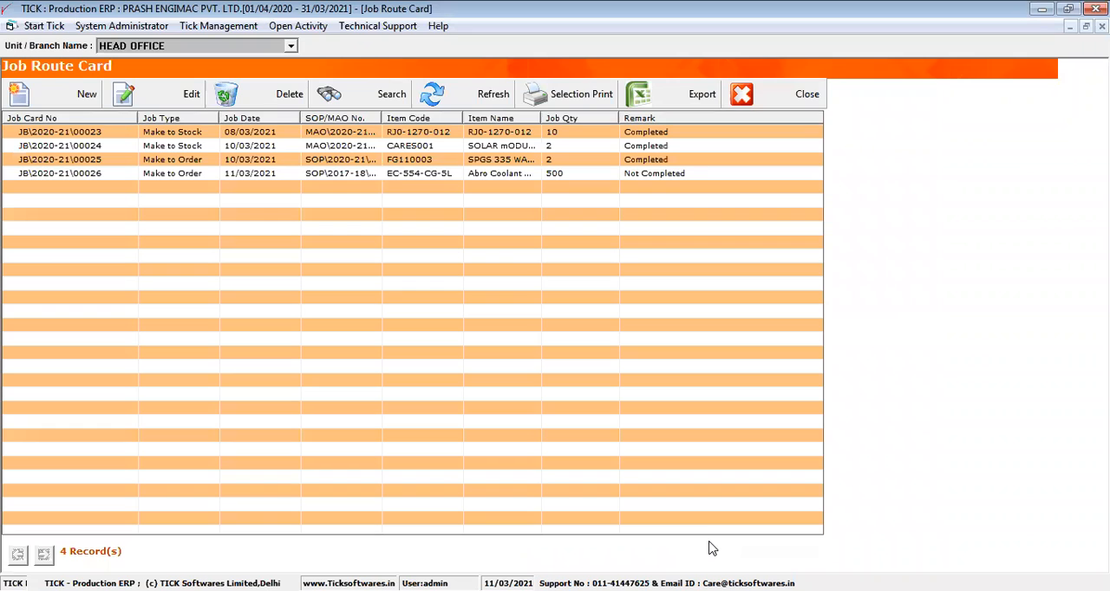
- Open job route card JB\2020-21\00025 for editing and bring up its Demand Material Slip
{"action": "left_click", "coordinate": [254, 177]}
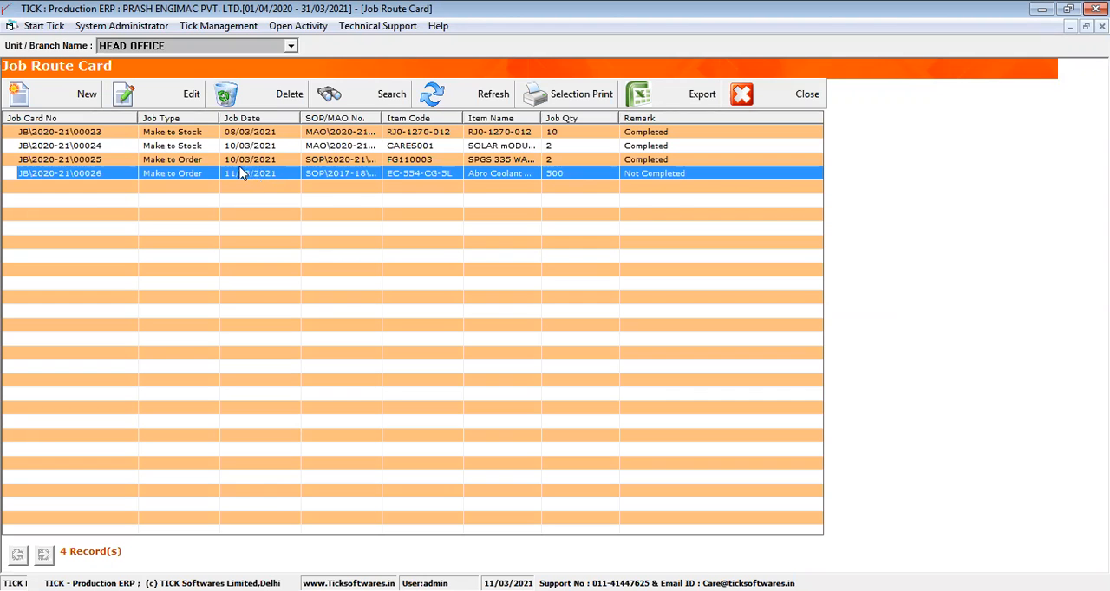
{"action": "left_click", "coordinate": [214, 162]}
{"action": "left_click", "coordinate": [189, 97]}
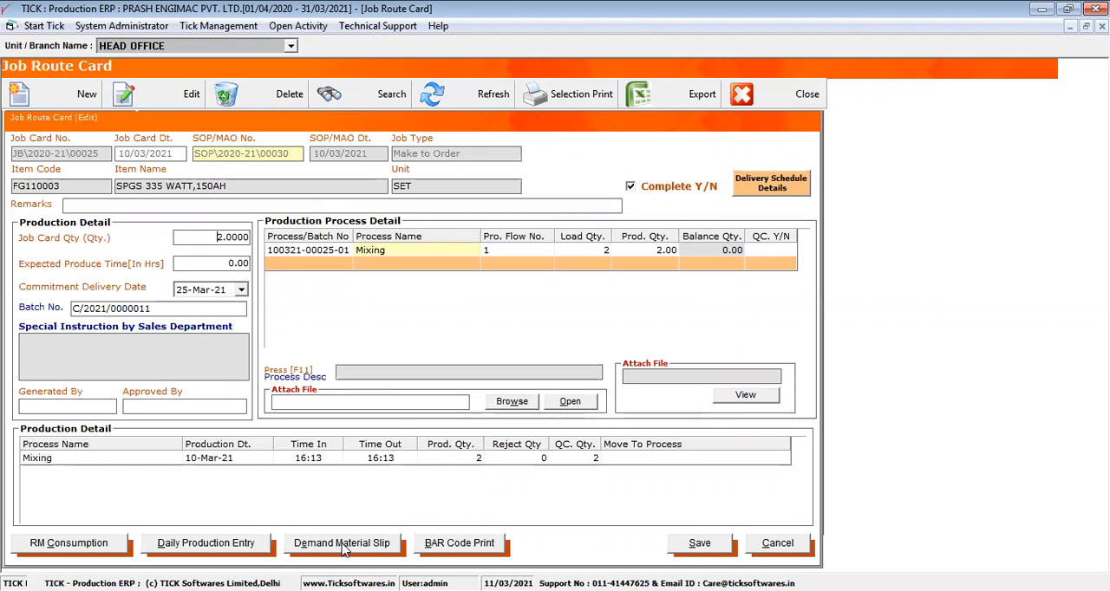
{"action": "left_click", "coordinate": [342, 543]}
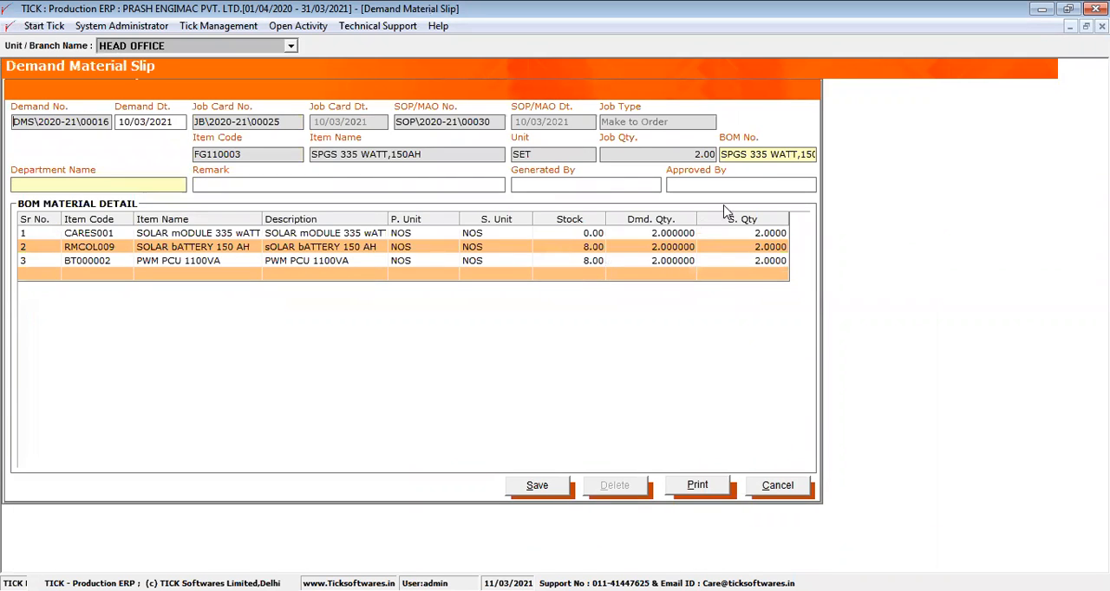
- Select the BOM SPGS 335 WATT,150AH for the demand slip and review its material names, stock and demand quantities
{"action": "double_click", "coordinate": [767, 161]}
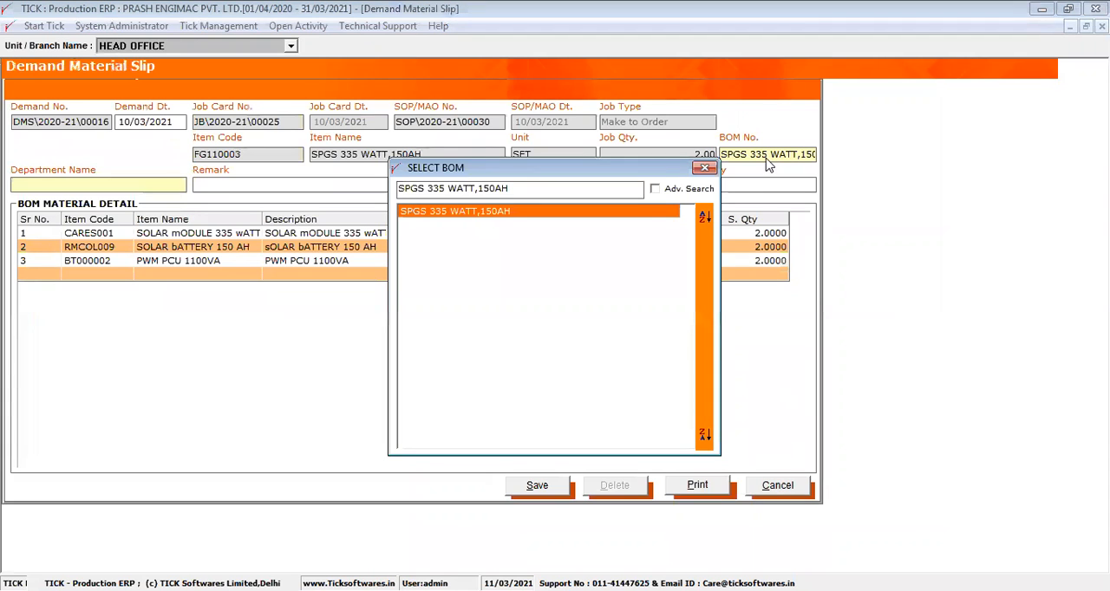
{"action": "double_click", "coordinate": [472, 215]}
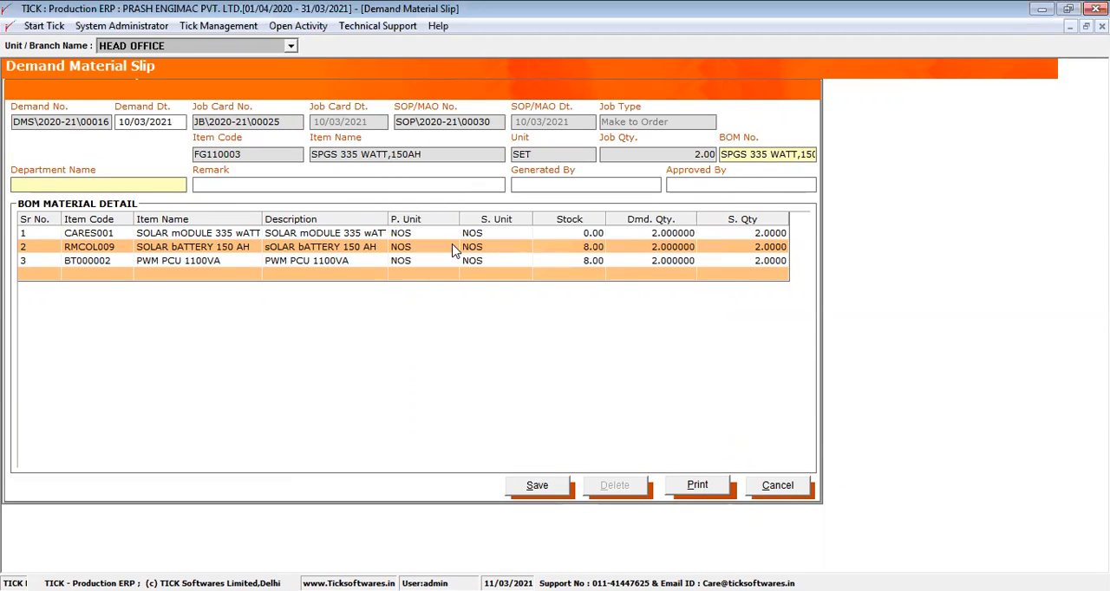
{"action": "left_click_drag", "start_coordinate": [248, 236], "coordinate": [330, 276]}
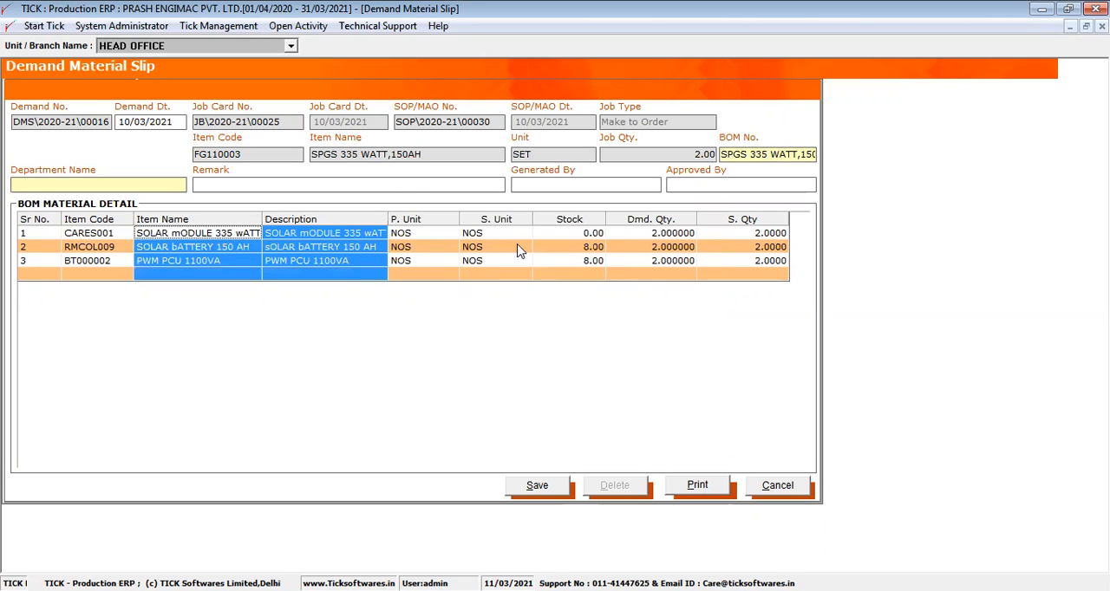
{"action": "left_click", "coordinate": [565, 223]}
{"action": "left_click", "coordinate": [656, 223]}
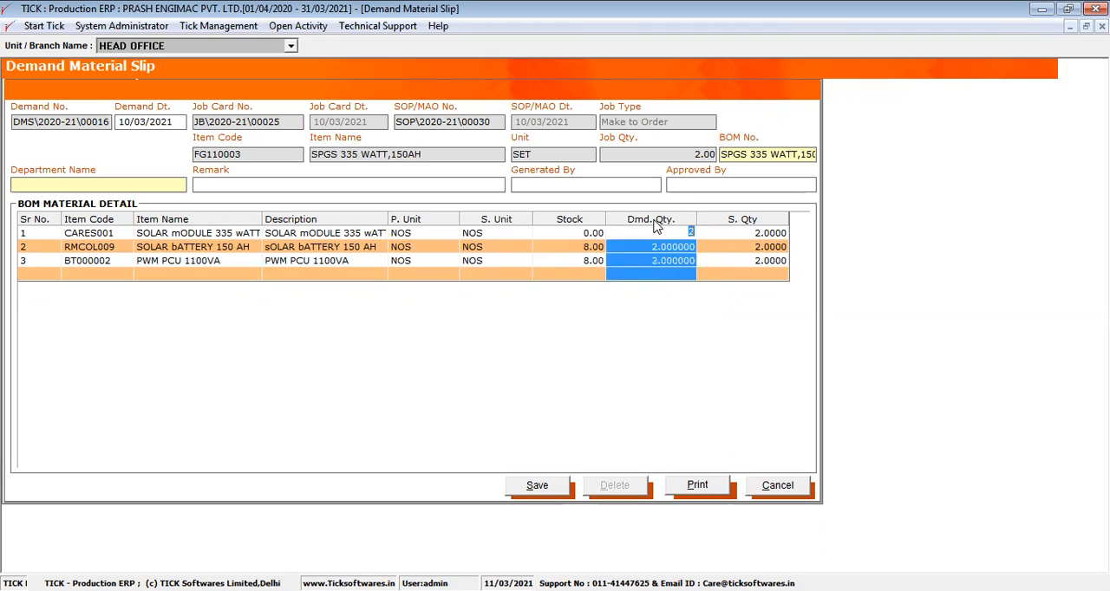
- Save the demand material slip, keep its form open, and view its print preview
{"action": "left_click", "coordinate": [538, 486]}
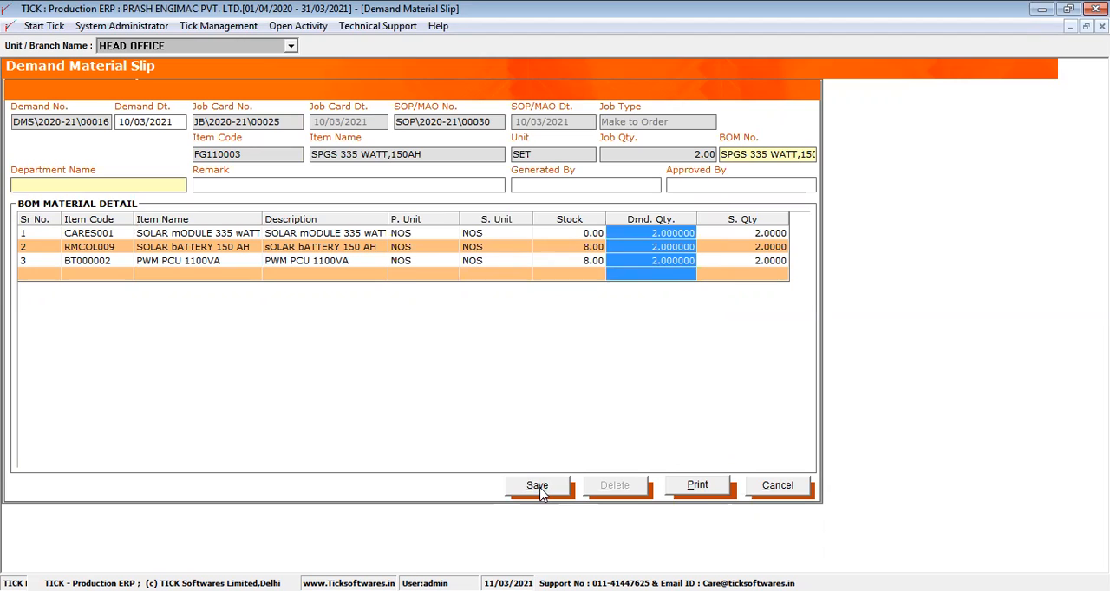
{"action": "key", "text": "Return"}
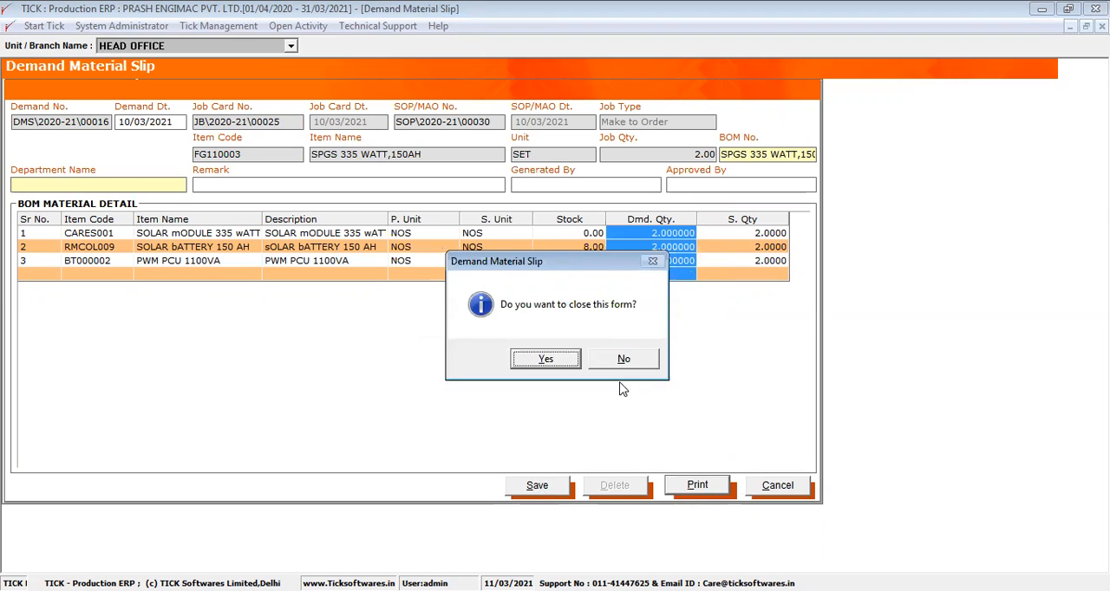
{"action": "left_click", "coordinate": [624, 359]}
{"action": "left_click", "coordinate": [688, 489]}
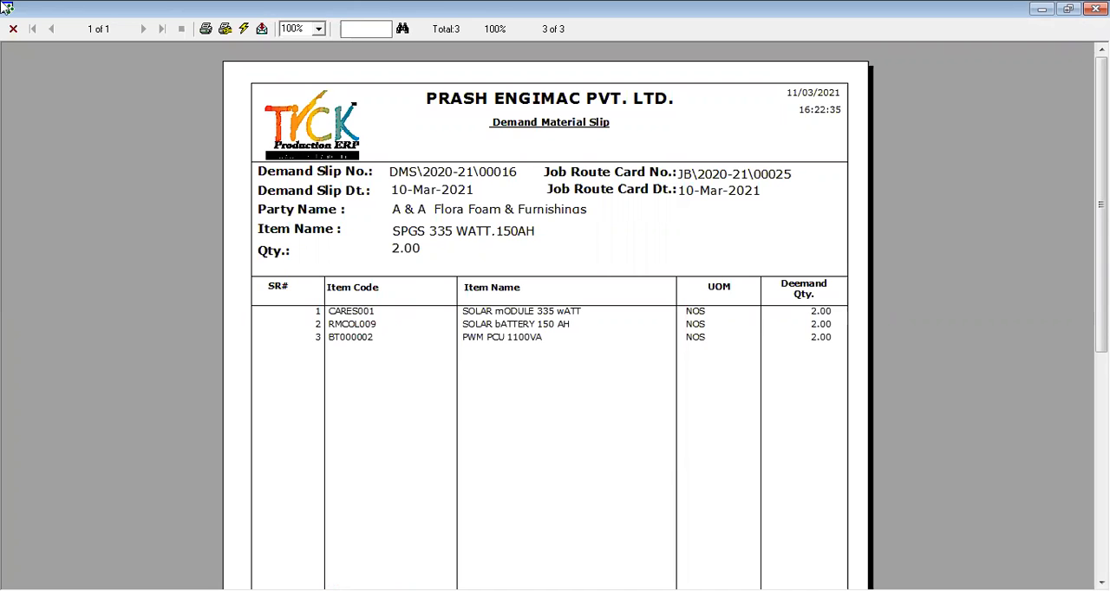
{"action": "left_click", "coordinate": [13, 29]}
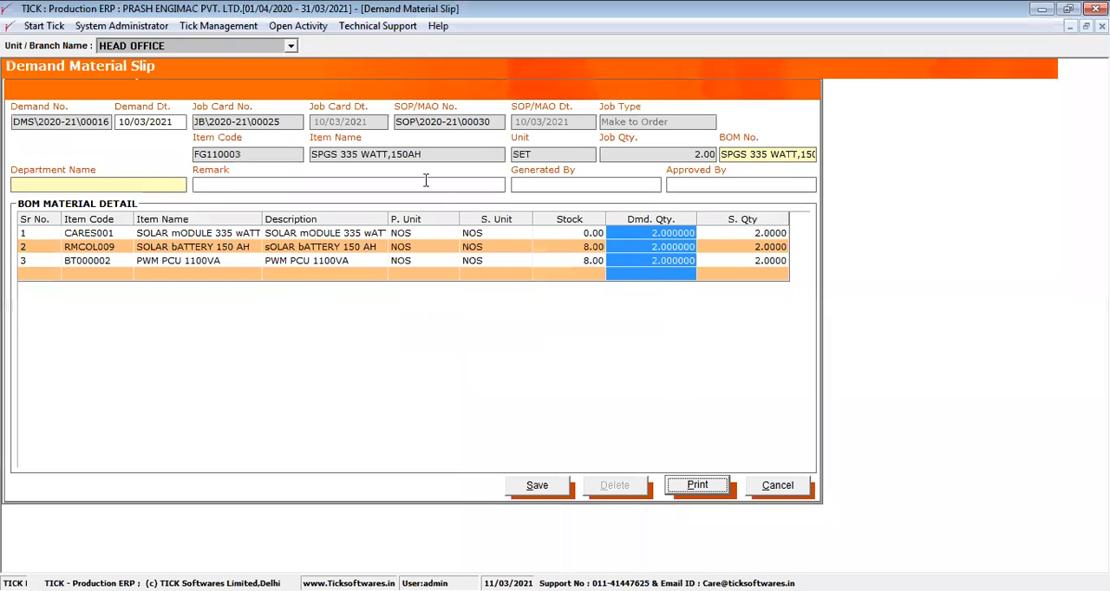
- Note the slip's demand number, switch to Material Management, and open Issue Slip Material under Inventory Control
{"action": "left_click_drag", "start_coordinate": [113, 121], "coordinate": [8, 139]}
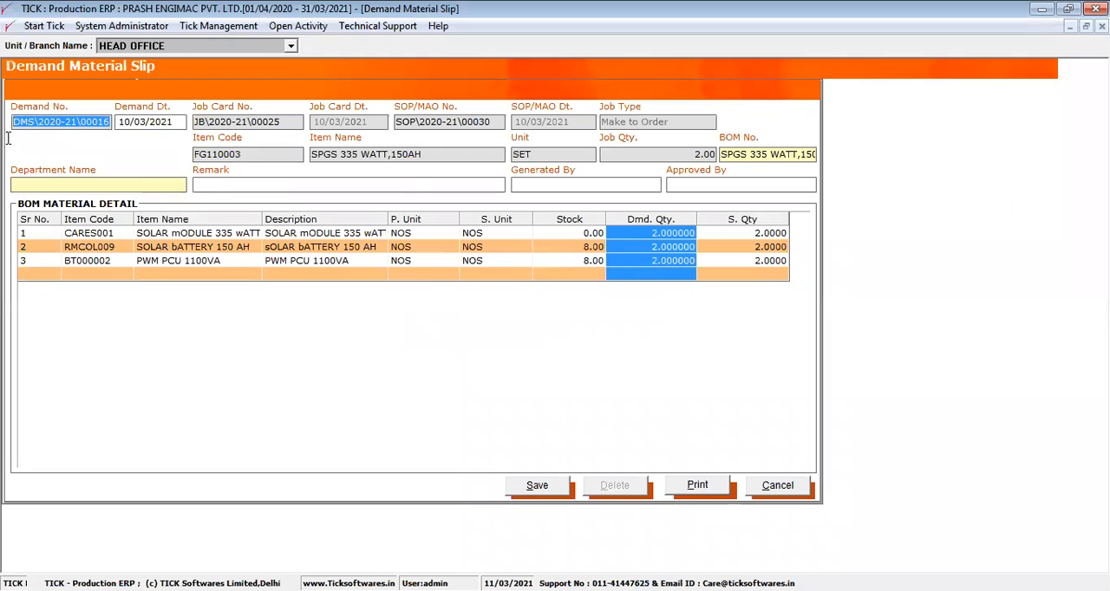
{"action": "left_click", "coordinate": [298, 26]}
{"action": "left_click", "coordinate": [299, 63]}
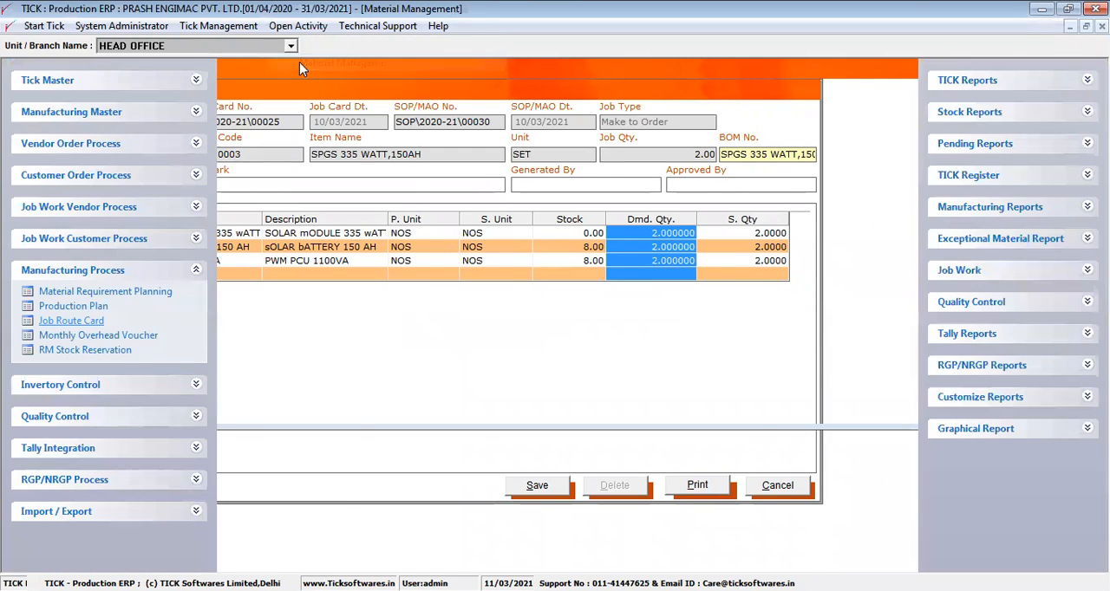
{"action": "left_click", "coordinate": [168, 276]}
{"action": "left_click", "coordinate": [168, 300]}
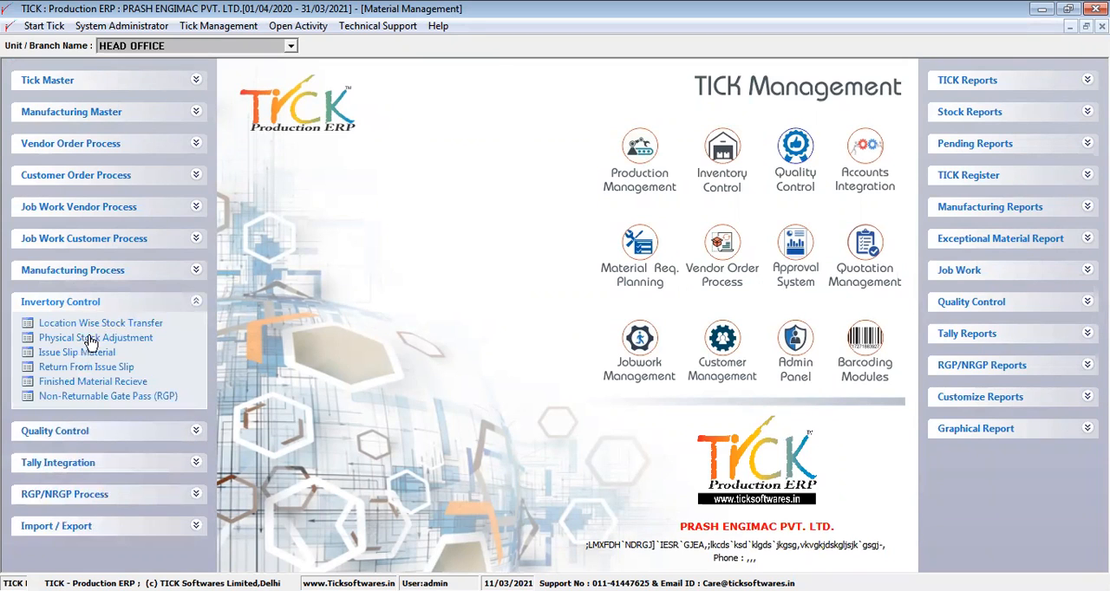
{"action": "left_click", "coordinate": [82, 353]}
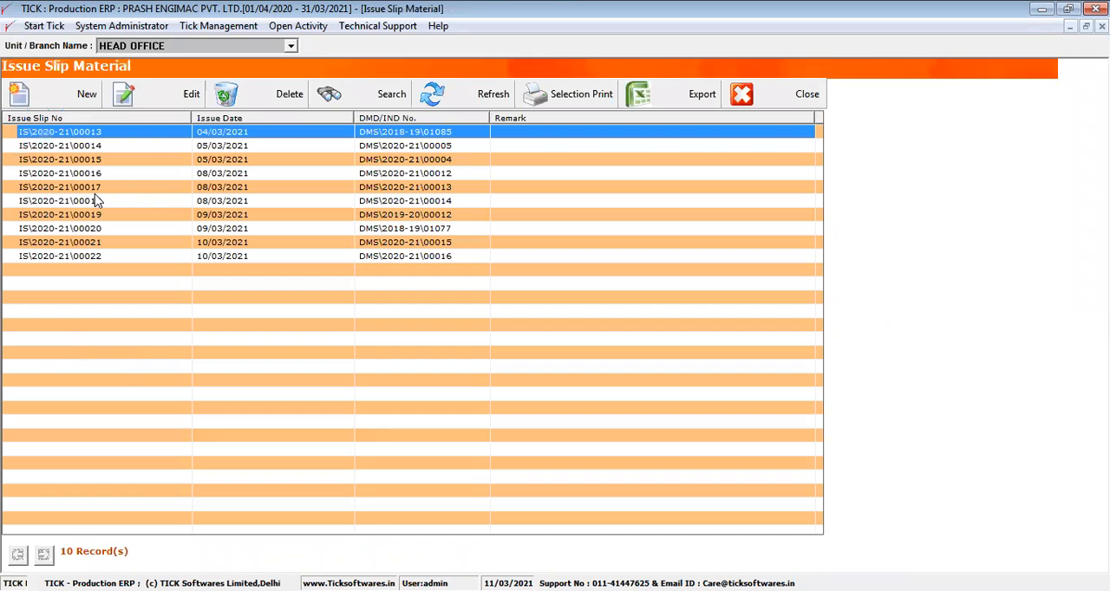
- Start a new issue slip and load demand slip DMS\2020-21\00005 into it
{"action": "left_click", "coordinate": [86, 95]}
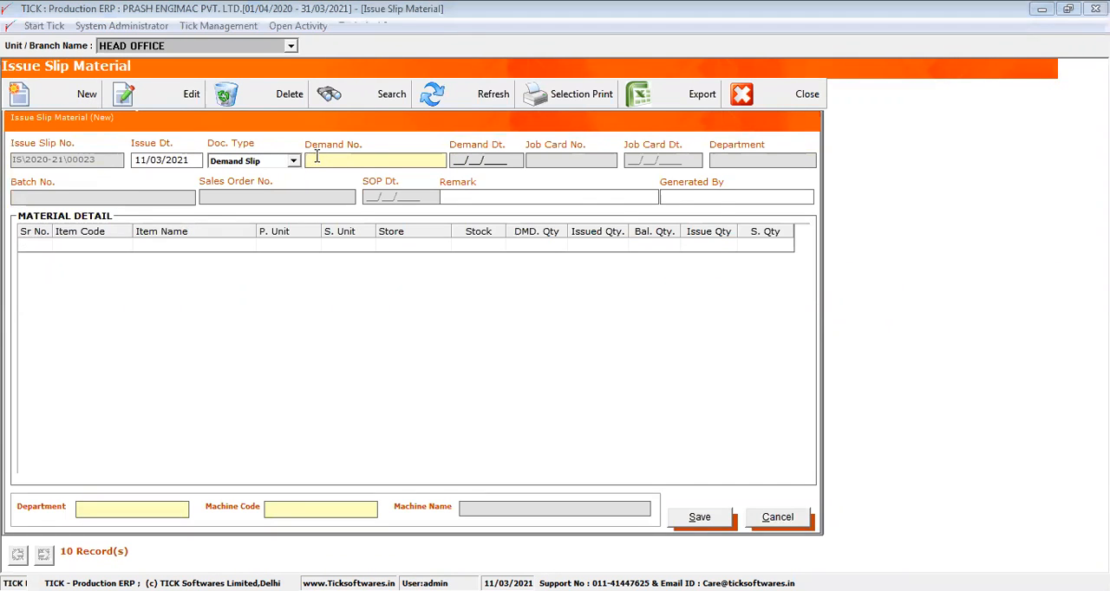
{"action": "left_click", "coordinate": [317, 159]}
{"action": "left_click_drag", "start_coordinate": [689, 262], "coordinate": [684, 345]}
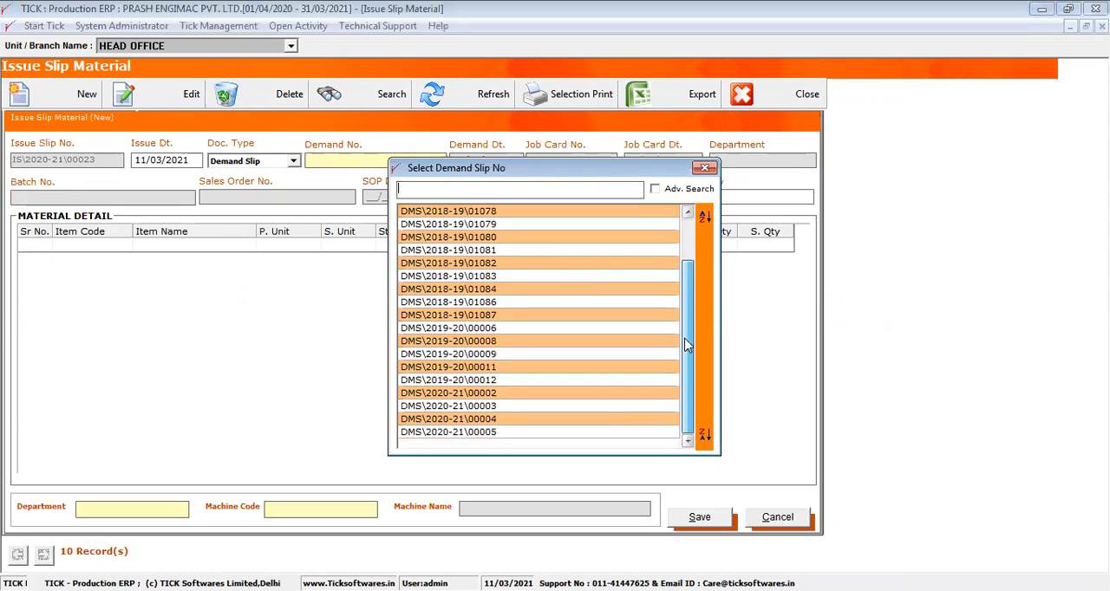
{"action": "double_click", "coordinate": [481, 433]}
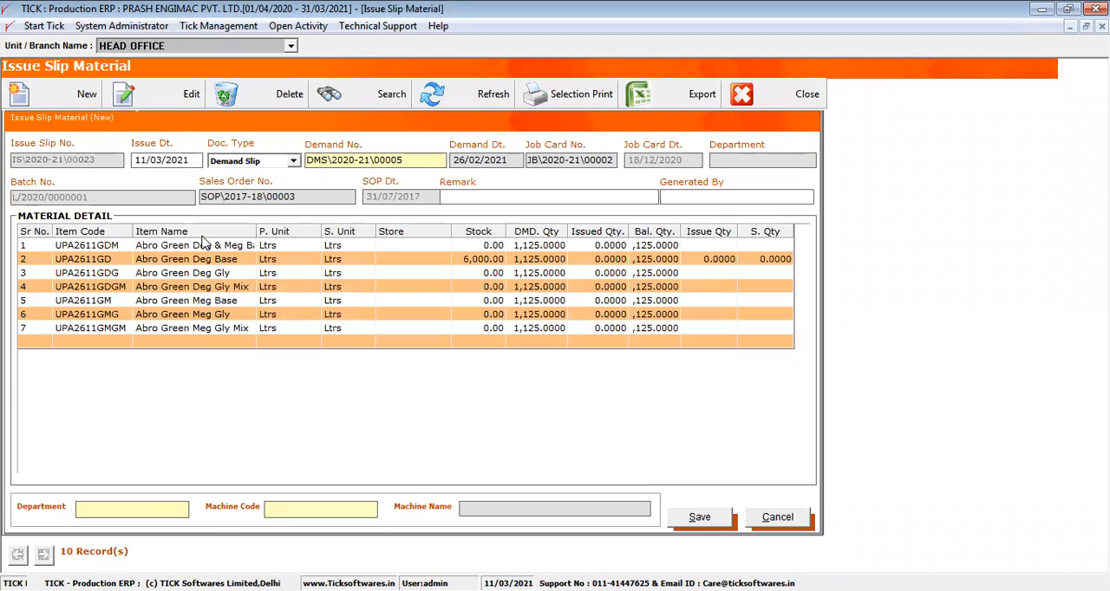
- Review the issue slip's item names, stock and demand quantities, and widen the balance quantity column
{"action": "left_click", "coordinate": [203, 244]}
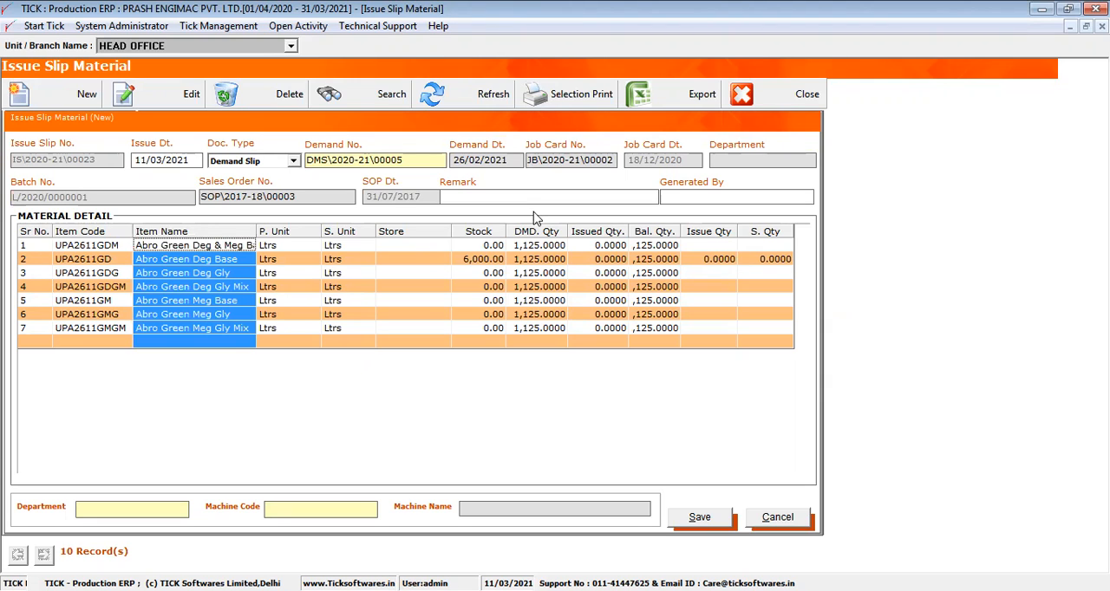
{"action": "left_click", "coordinate": [485, 232]}
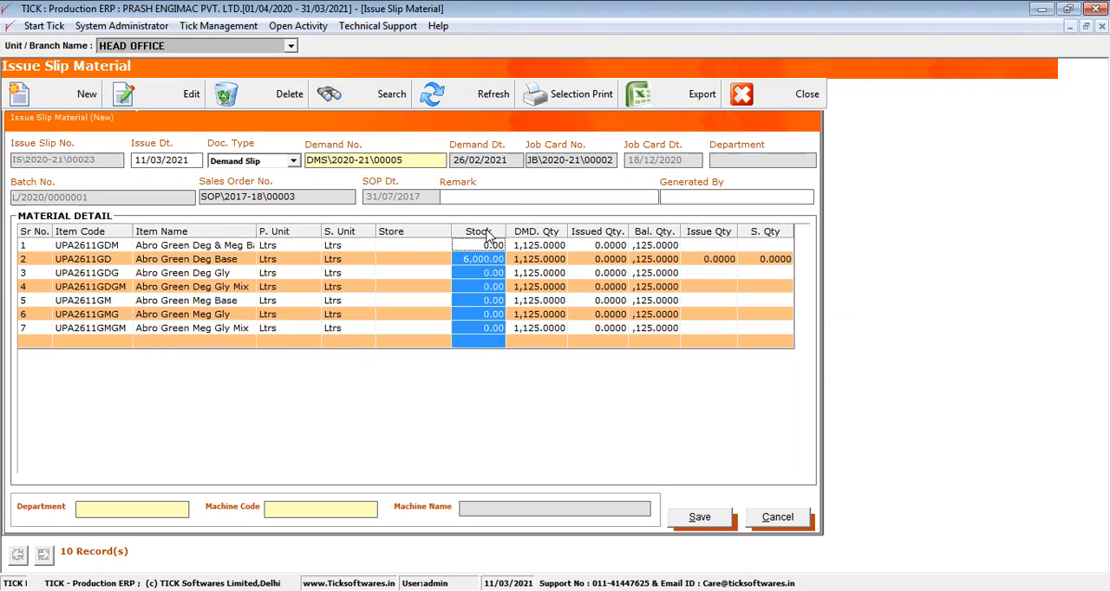
{"action": "left_click", "coordinate": [543, 233]}
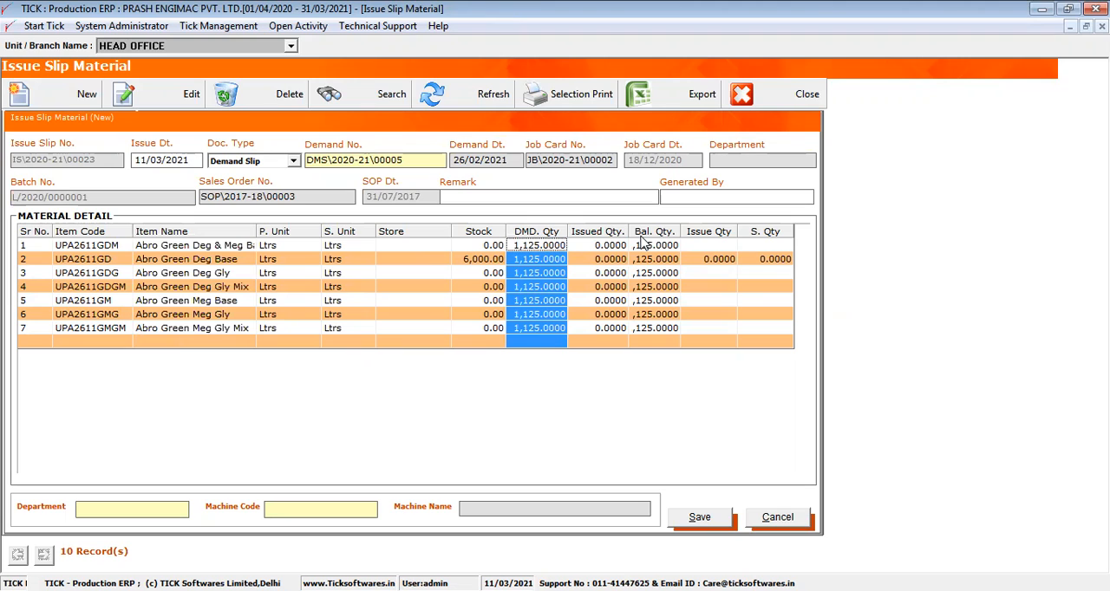
{"action": "left_click_drag", "start_coordinate": [680, 233], "coordinate": [700, 232]}
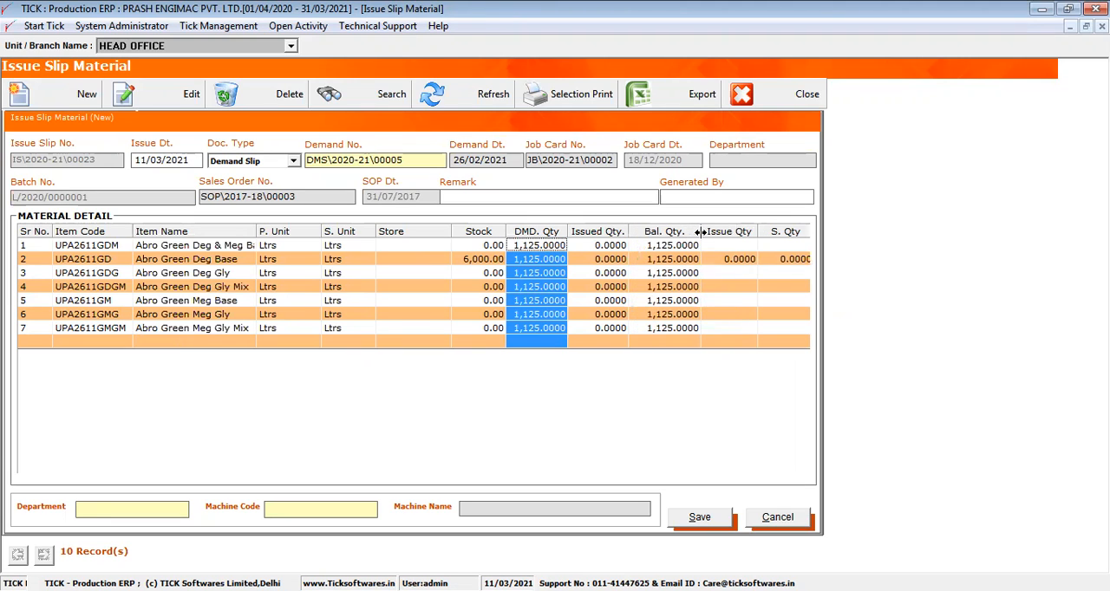
- Enter an issue quantity of 1125 for item UPA2611GDM and discard the new issue slip
{"action": "left_click", "coordinate": [712, 254]}
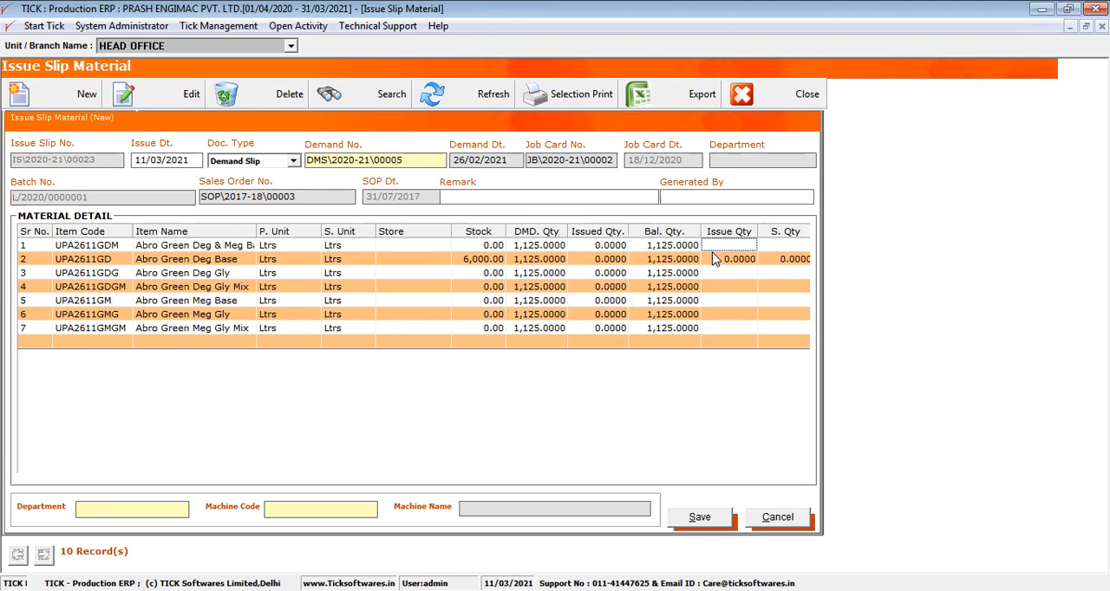
{"action": "type", "text": "1125"}
{"action": "key", "text": "Return"}
{"action": "left_click", "coordinate": [760, 519]}
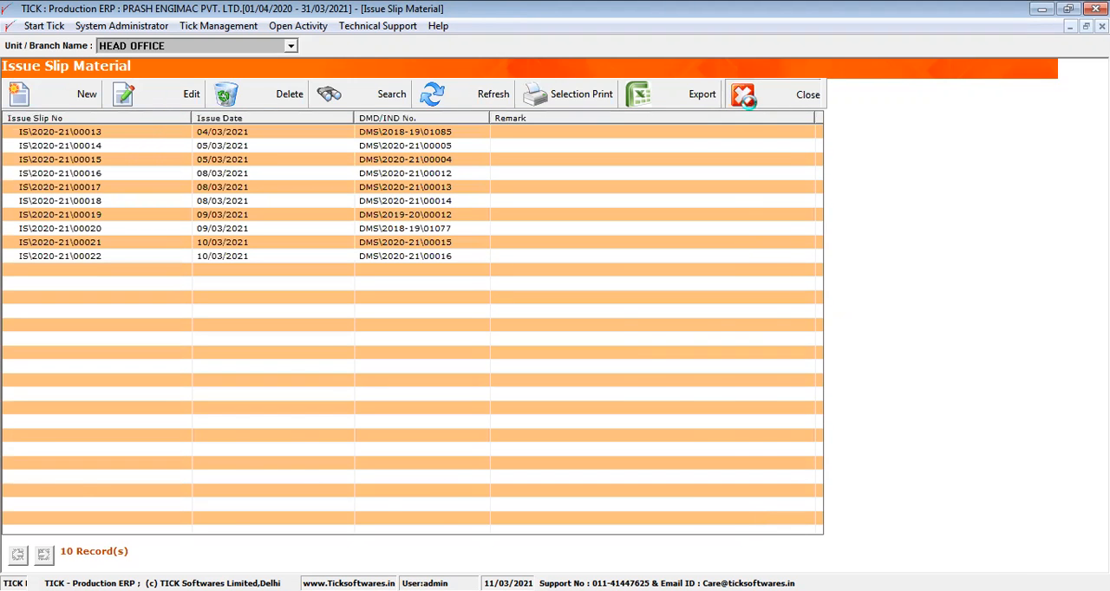
- Close Issue Slip Material and look through the available Manufacturing Reports
{"action": "left_click", "coordinate": [747, 101]}
{"action": "left_click", "coordinate": [966, 215]}
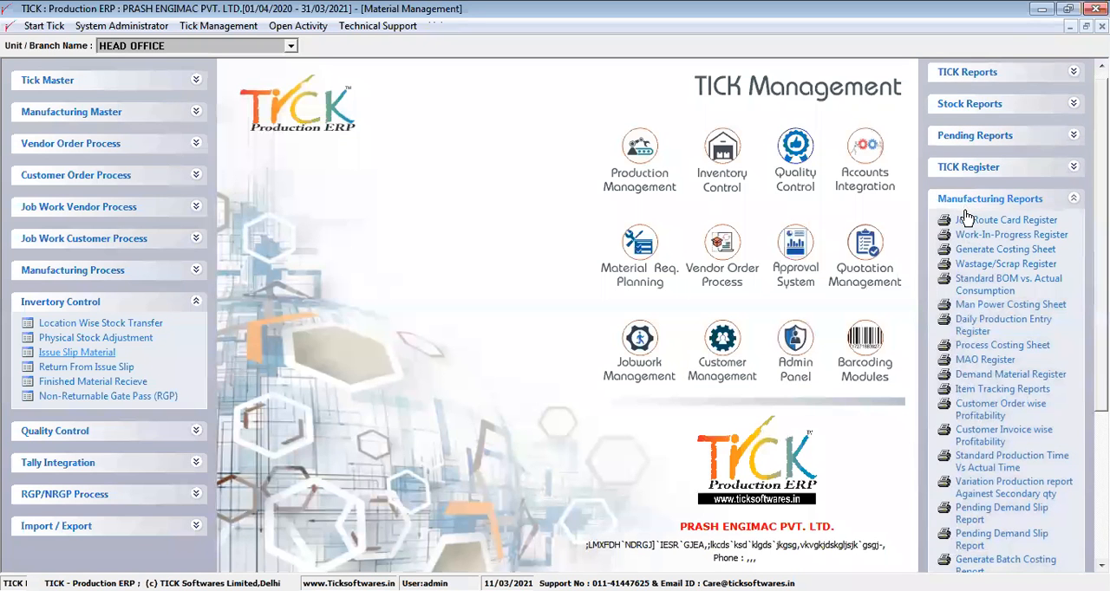
{"action": "scroll", "coordinate": [966, 215], "scroll_direction": "down", "scroll_amount": 1}
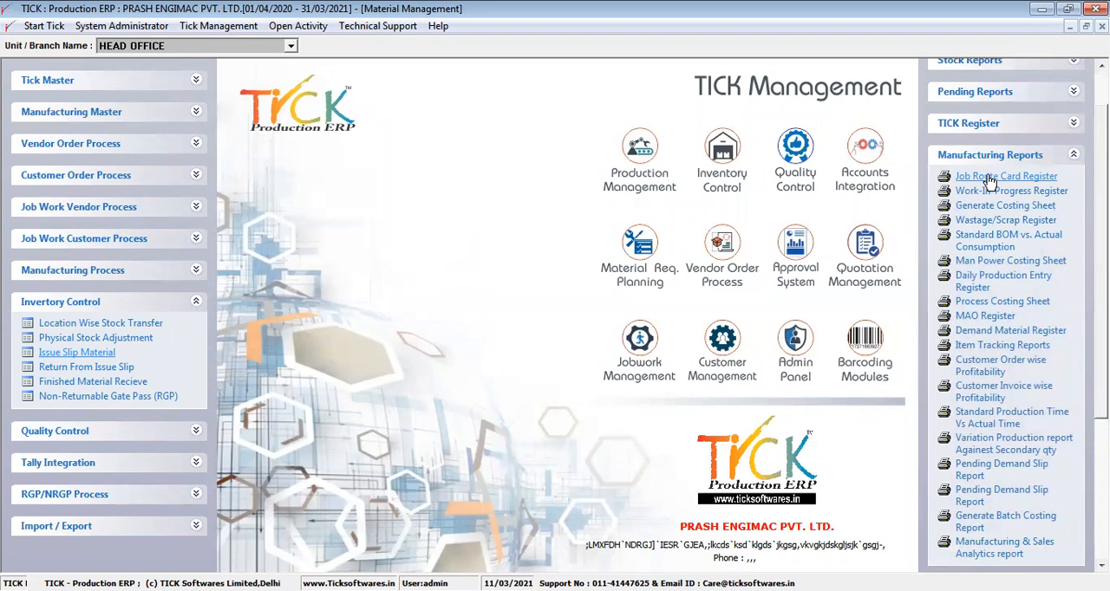
- Preview the Job Route Card Register from 01/04/2020 to 11/03/2021, look through its job cards, and close the report
{"action": "left_click", "coordinate": [990, 180]}
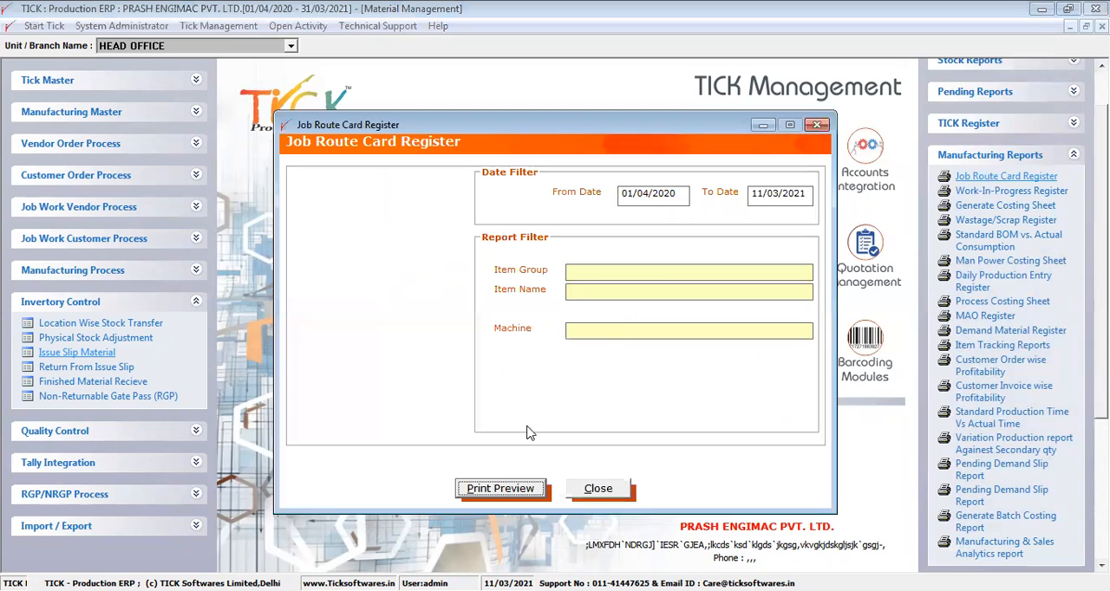
{"action": "left_click", "coordinate": [517, 490]}
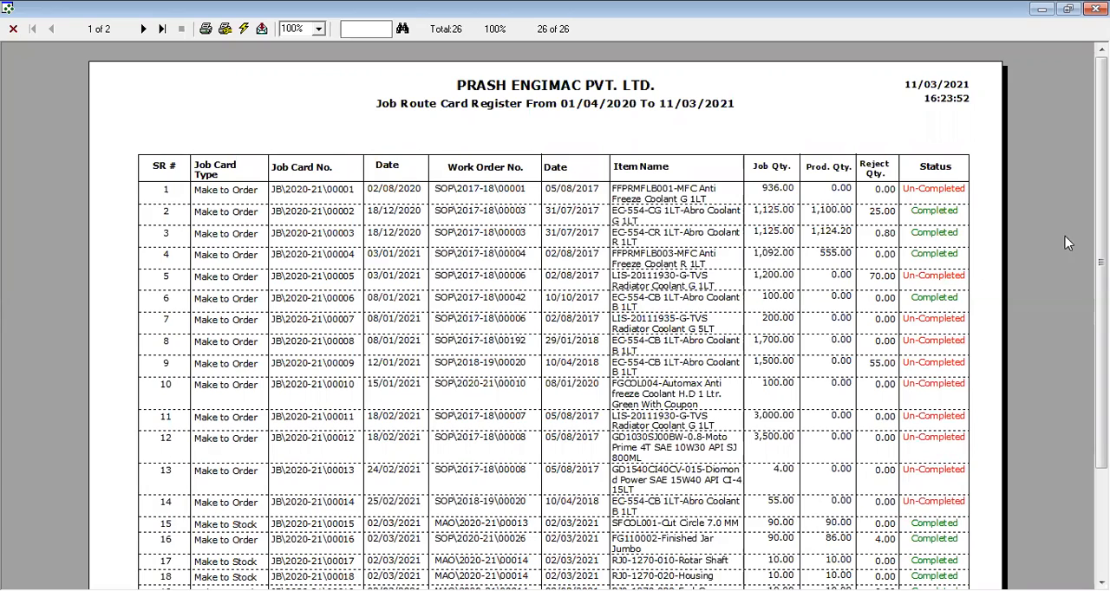
{"action": "scroll", "coordinate": [555, 312], "scroll_direction": "down", "scroll_amount": 3}
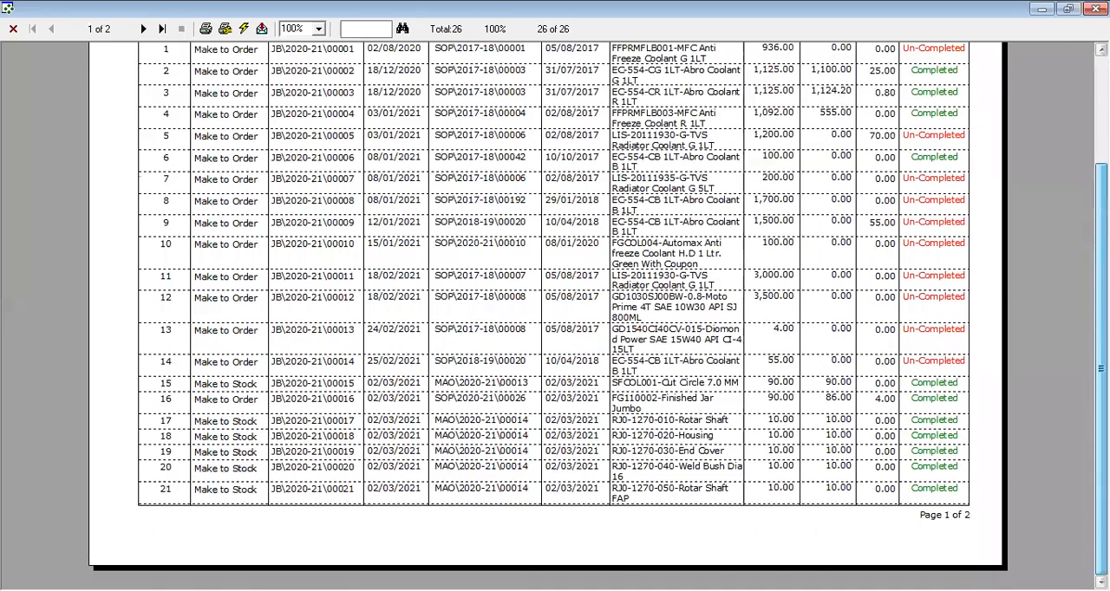
{"action": "scroll", "coordinate": [555, 312], "scroll_direction": "up", "scroll_amount": 3}
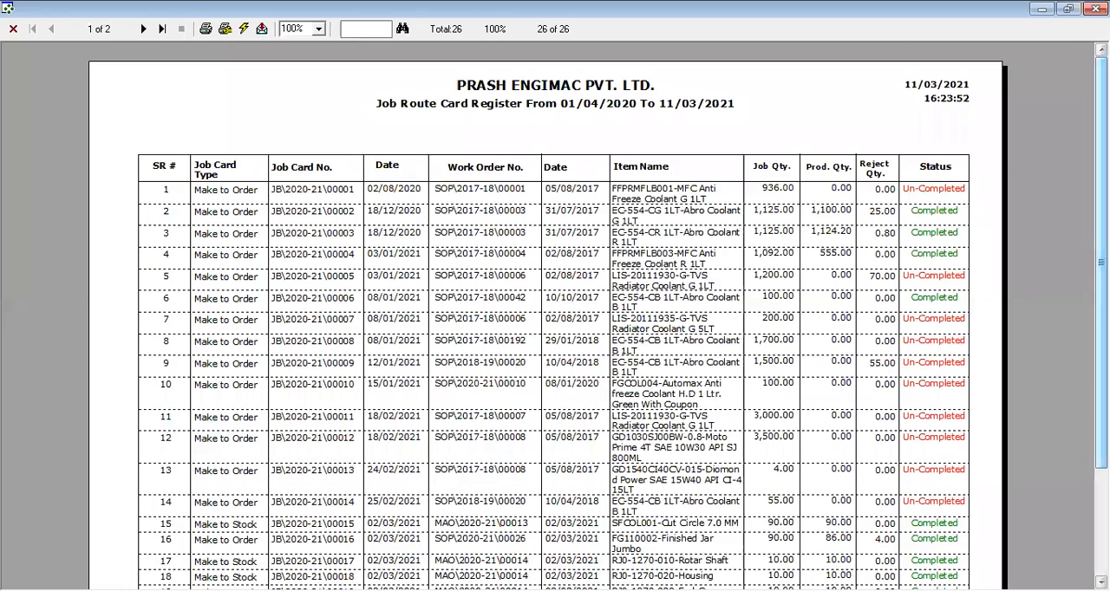
{"action": "left_click", "coordinate": [14, 28]}
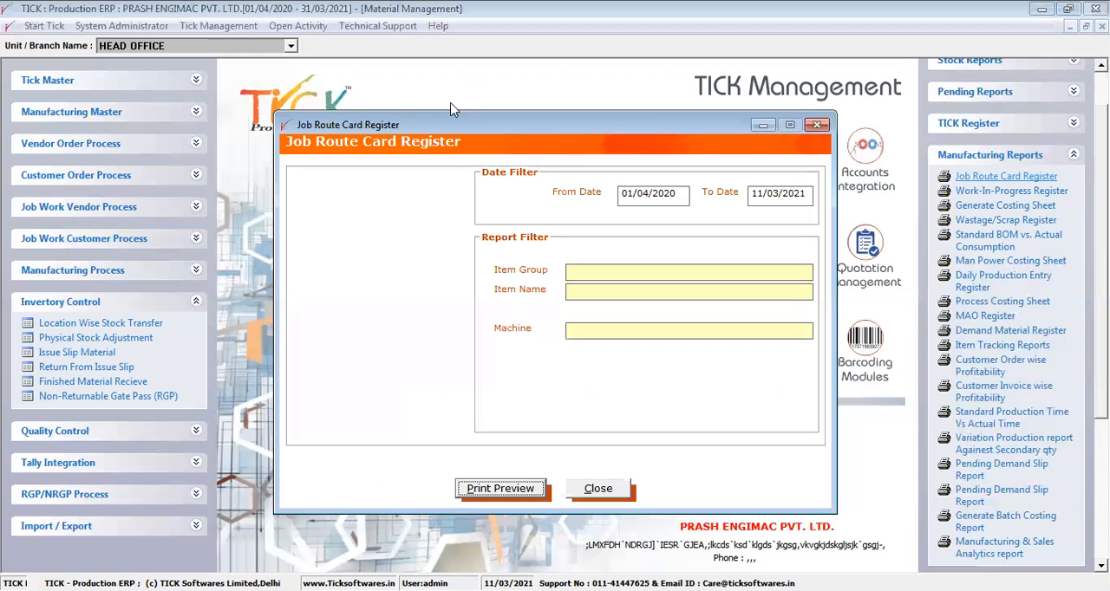
{"action": "left_click", "coordinate": [815, 126]}
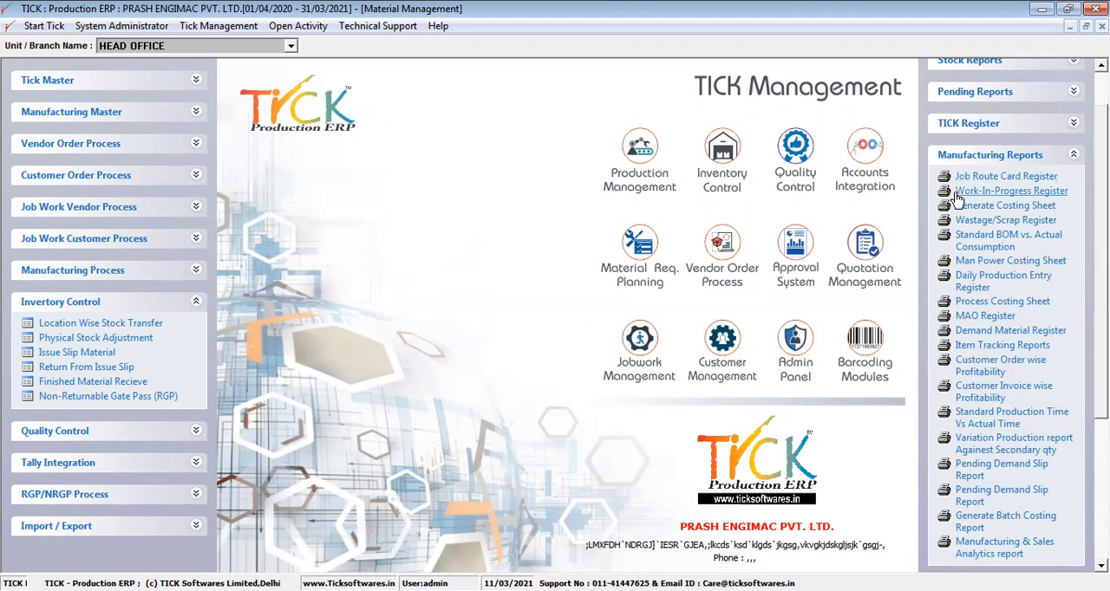
- Open the Work-In-Progress Register and review the SOLAR mODULE 335 wATT job's document, item and process parameter names
{"action": "left_click", "coordinate": [957, 194]}
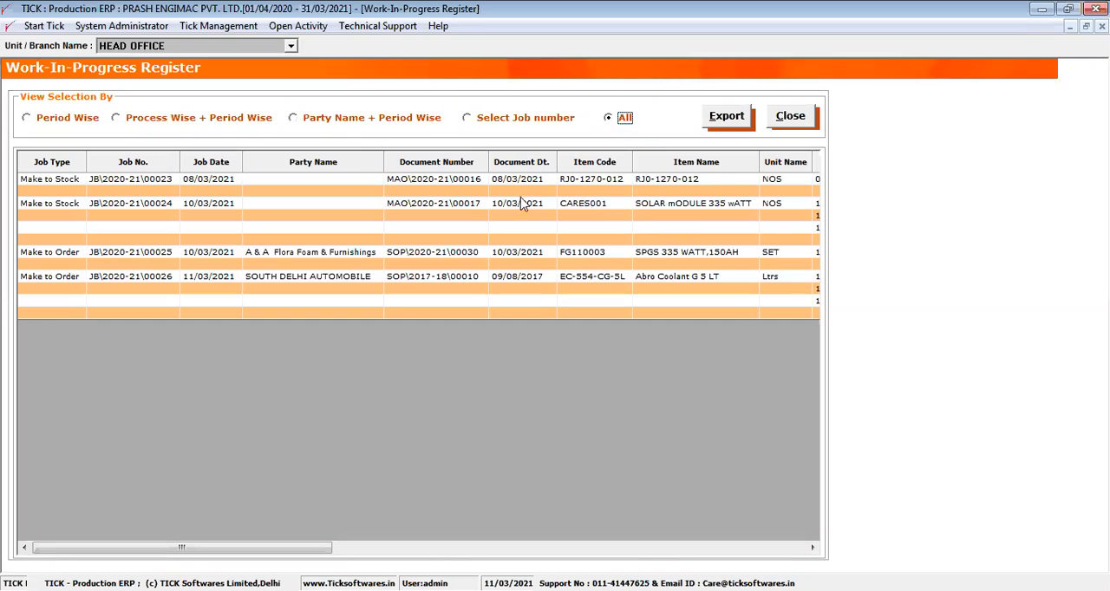
{"action": "left_click_drag", "start_coordinate": [148, 206], "coordinate": [391, 234]}
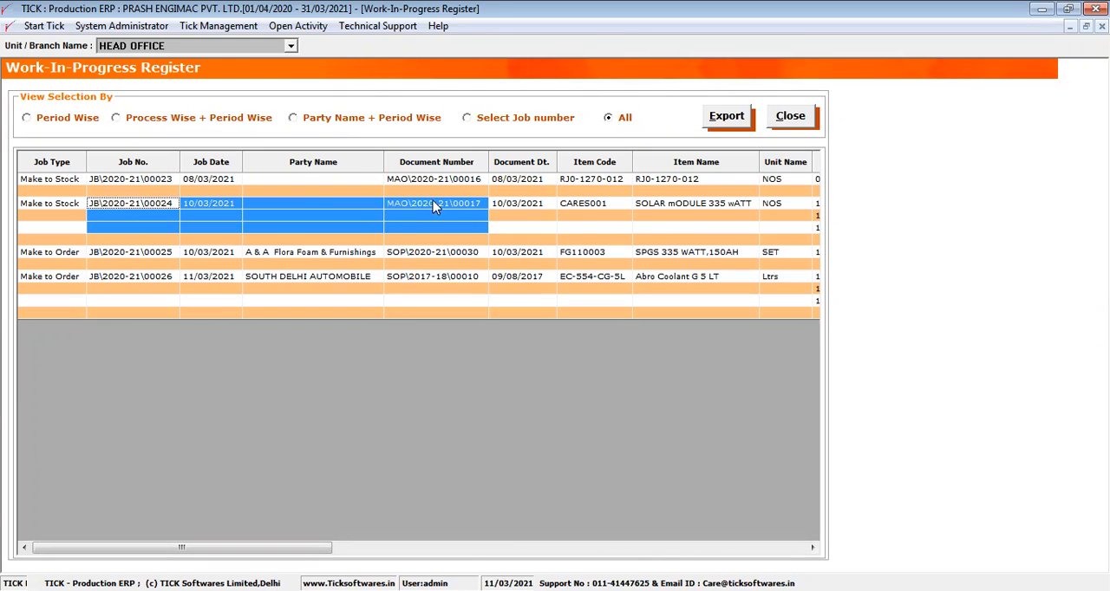
{"action": "left_click_drag", "start_coordinate": [579, 210], "coordinate": [748, 237]}
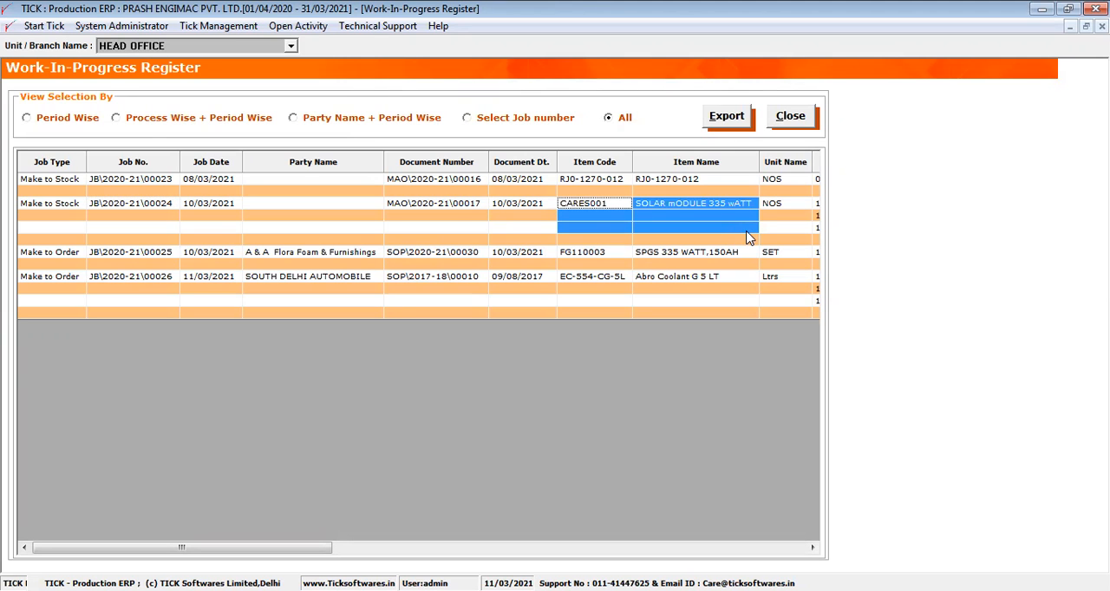
{"action": "key", "text": "Right"}
{"action": "key", "text": "Right"}
{"action": "key", "text": "Right"}
{"action": "key", "text": "Right"}
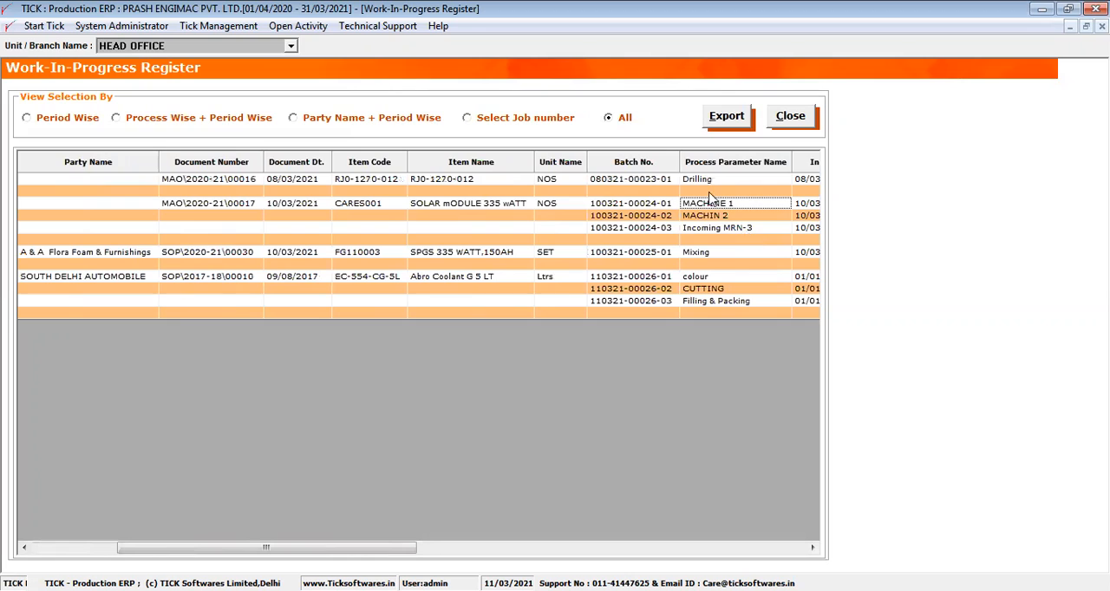
{"action": "left_click_drag", "start_coordinate": [719, 215], "coordinate": [724, 237]}
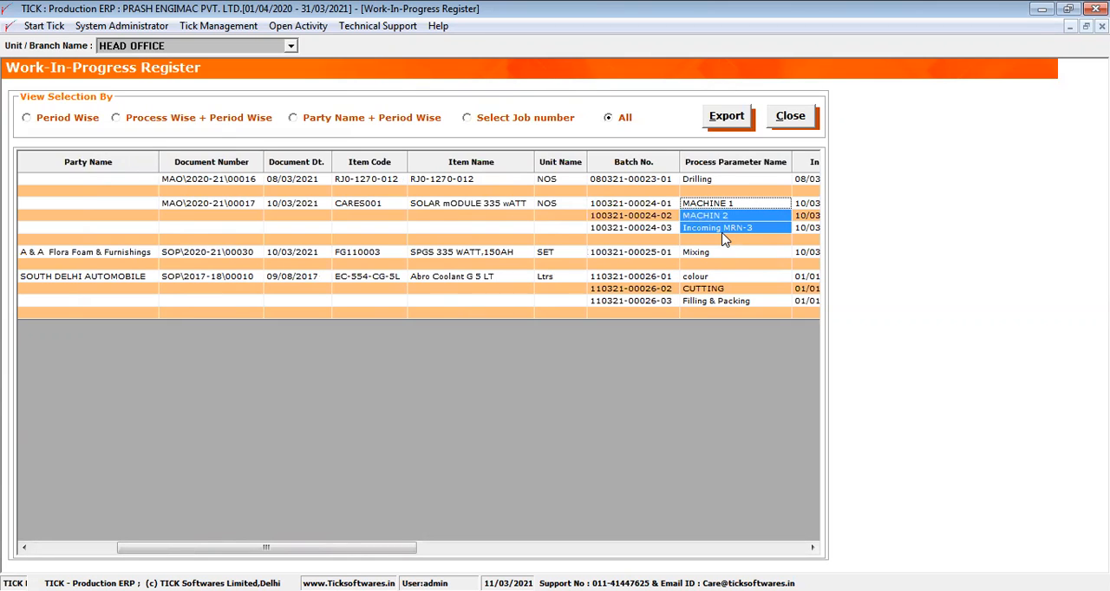
- Review the SOLAR mODULE 335 wATT job's in and out production times, load quantities and production quantities
{"action": "key", "text": "Right"}
{"action": "key", "text": "Right"}
{"action": "key", "text": "Right"}
{"action": "key", "text": "Right"}
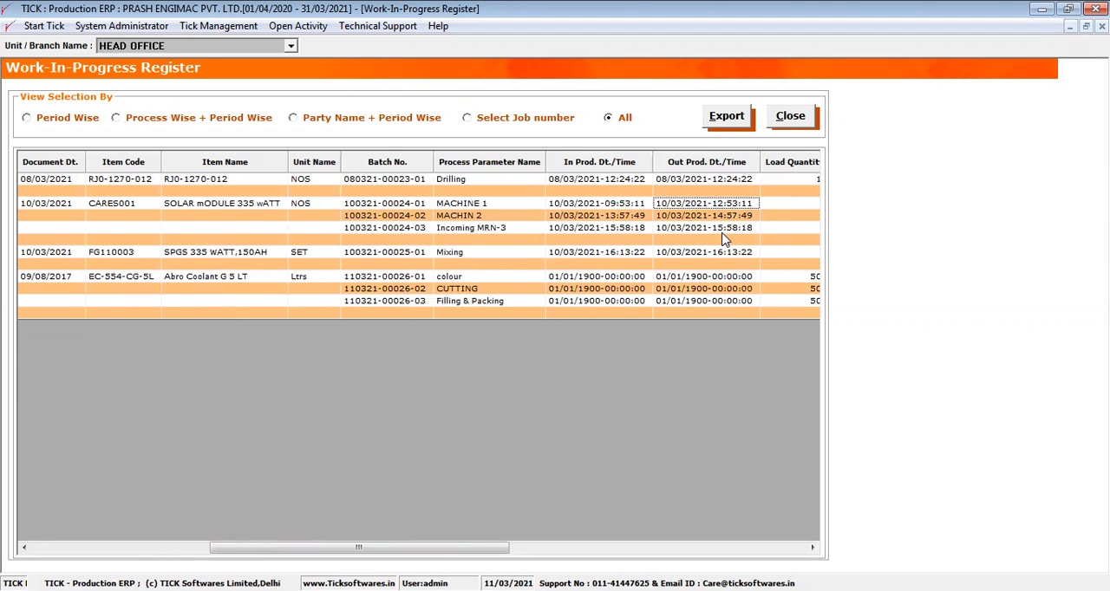
{"action": "left_click_drag", "start_coordinate": [672, 207], "coordinate": [741, 246]}
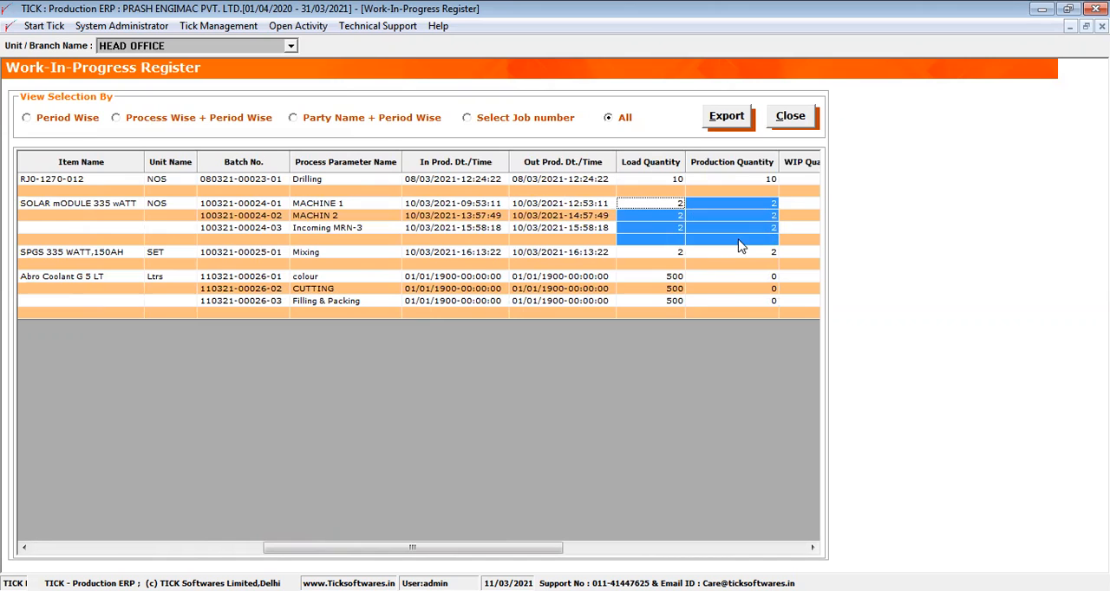
{"action": "key", "text": "Right"}
{"action": "key", "text": "Right"}
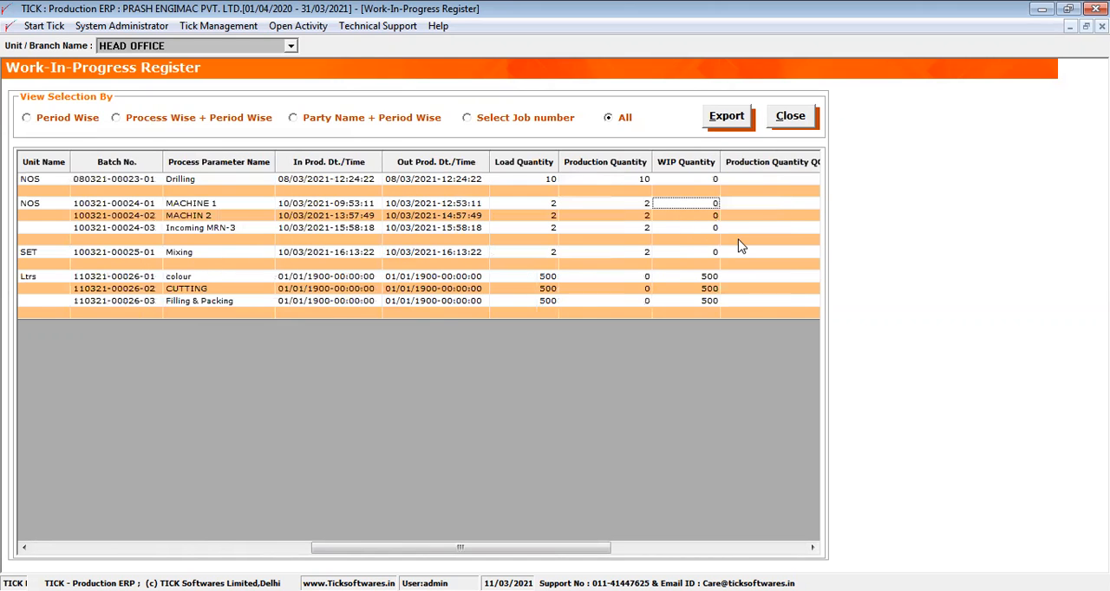
- Examine the WIP Quantity column, comparing the Abro Coolant G 5 LT job's WIP and load quantities with its job details
{"action": "left_click", "coordinate": [693, 162]}
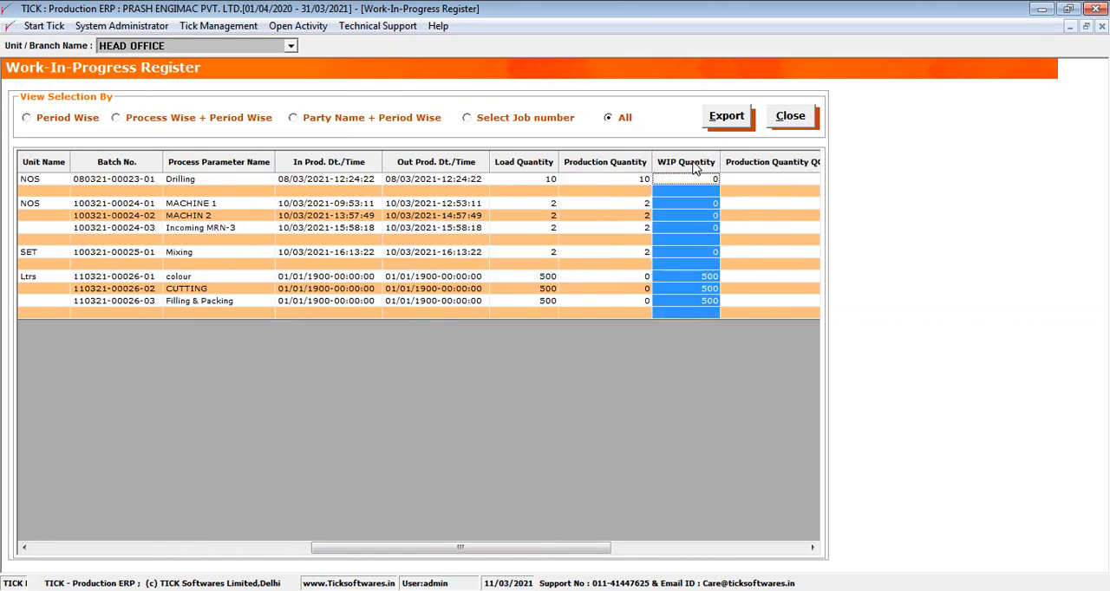
{"action": "left_click_drag", "start_coordinate": [664, 277], "coordinate": [694, 326]}
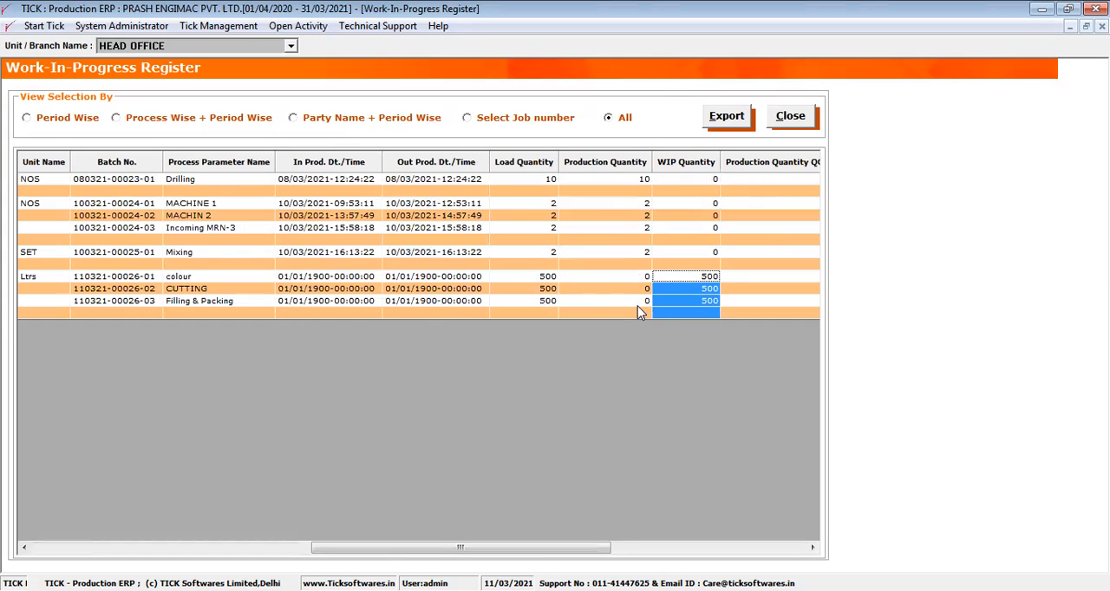
{"action": "left_click_drag", "start_coordinate": [537, 276], "coordinate": [552, 304]}
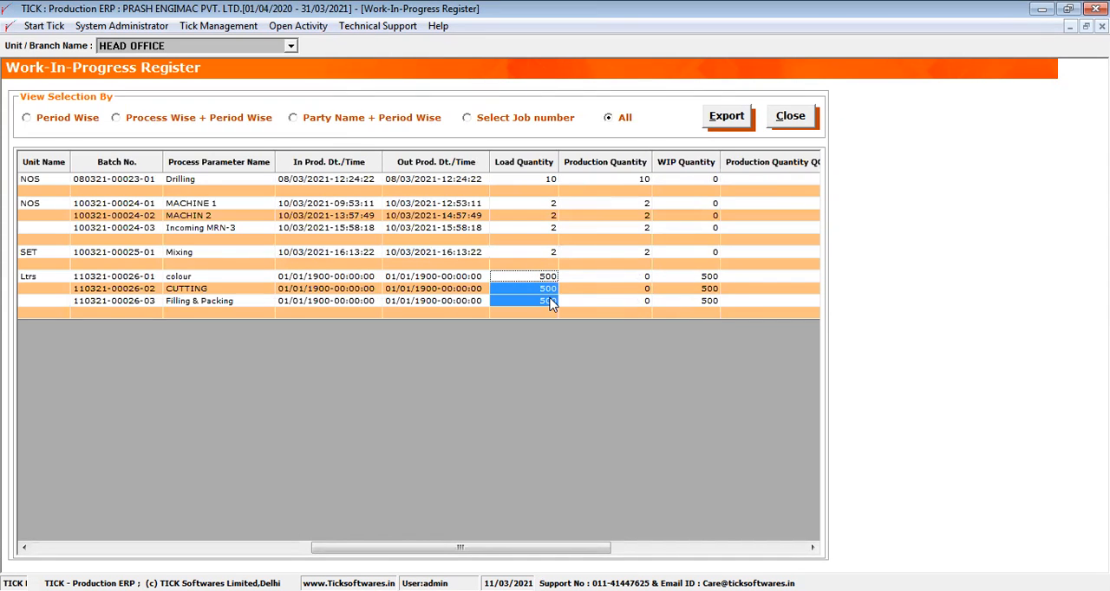
{"action": "key", "text": "Left"}
{"action": "key", "text": "Left"}
{"action": "key", "text": "Left"}
{"action": "key", "text": "Left"}
{"action": "key", "text": "Left"}
{"action": "key", "text": "Left"}
{"action": "key", "text": "Left"}
{"action": "key", "text": "Left"}
{"action": "key", "text": "Left"}
{"action": "key", "text": "Left"}
{"action": "key", "text": "Left"}
{"action": "key", "text": "Left"}
{"action": "key", "text": "Left"}
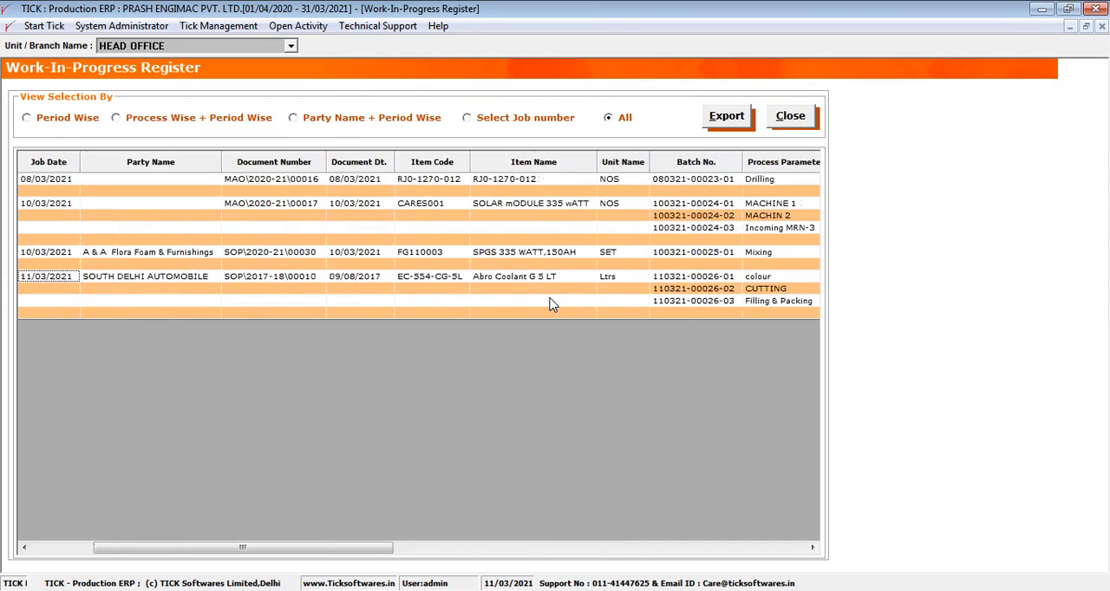
- Review the Abro Coolant G 5 LT row from its order details through to the QC accepted and rejected quantities
{"action": "key", "text": "Right"}
{"action": "key", "text": "Right"}
{"action": "key", "text": "Right"}
{"action": "key", "text": "Right"}
{"action": "key", "text": "Right"}
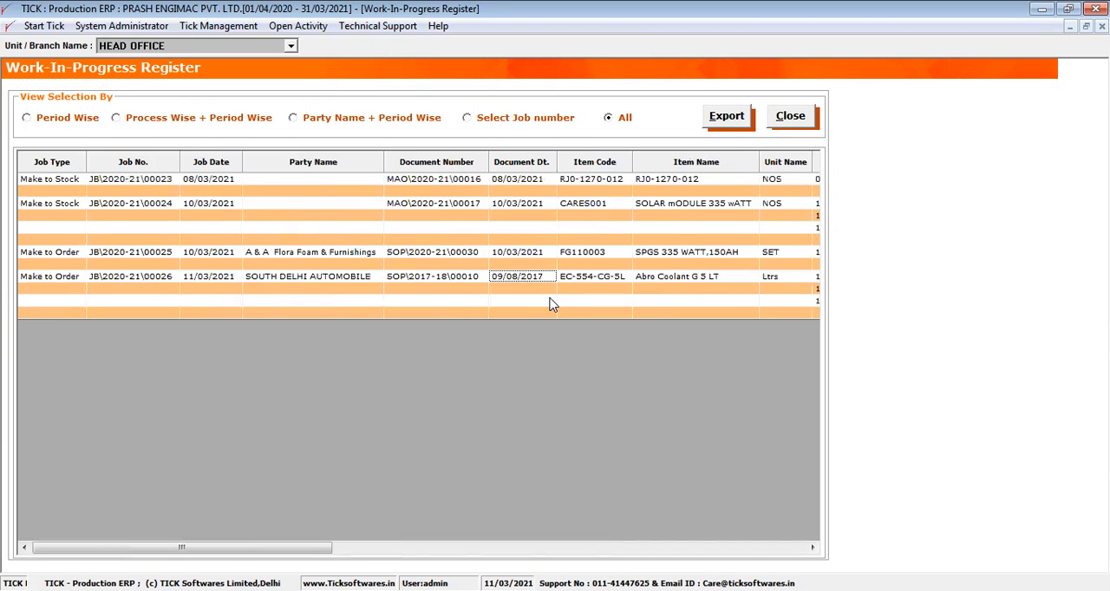
{"action": "key", "text": "Right"}
{"action": "key", "text": "Right"}
{"action": "key", "text": "Right"}
{"action": "key", "text": "Right"}
{"action": "key", "text": "Right"}
{"action": "key", "text": "Right"}
{"action": "key", "text": "Right"}
{"action": "key", "text": "Right"}
{"action": "key", "text": "Right"}
{"action": "key", "text": "Right"}
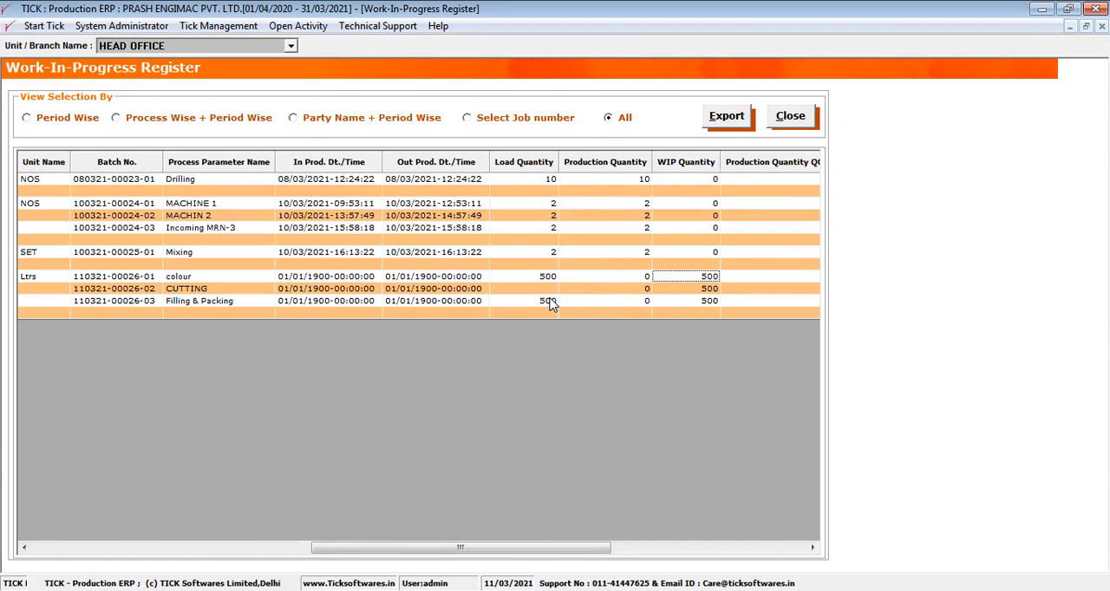
{"action": "key", "text": "Right"}
{"action": "key", "text": "Right"}
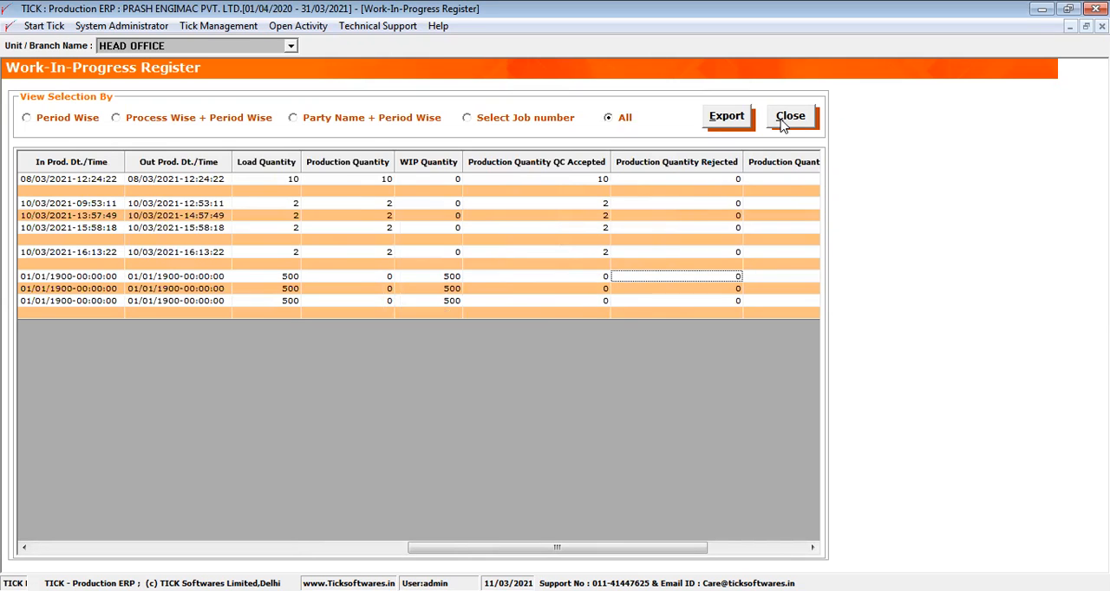
- Filter the Work-In-Progress Register by party and period for A & A Flora Foam & Furnishings, showing its first columns
{"action": "left_click", "coordinate": [343, 118]}
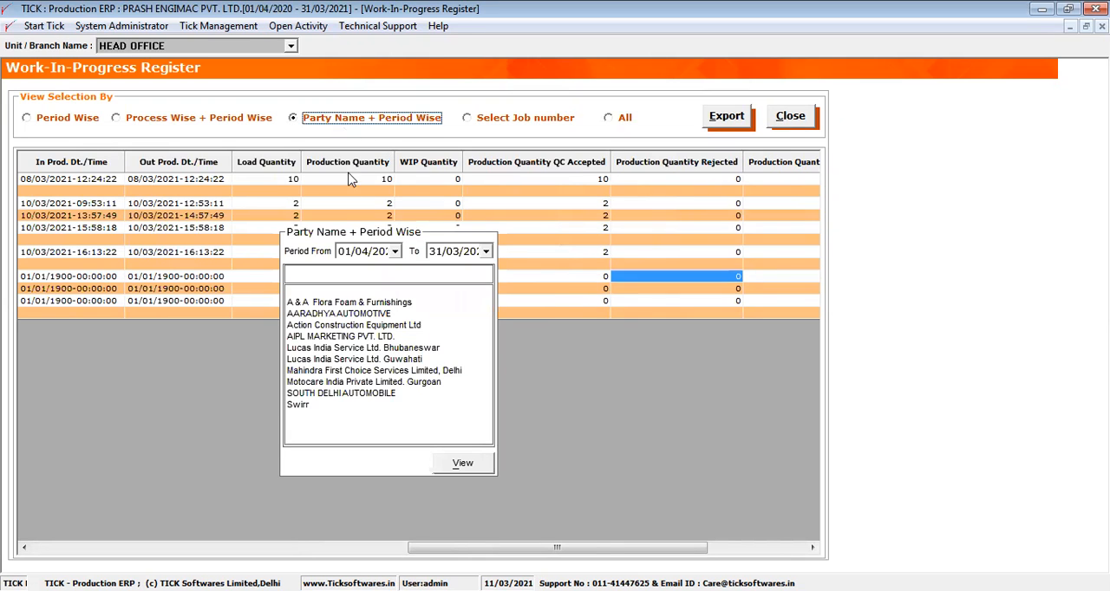
{"action": "left_click", "coordinate": [354, 304]}
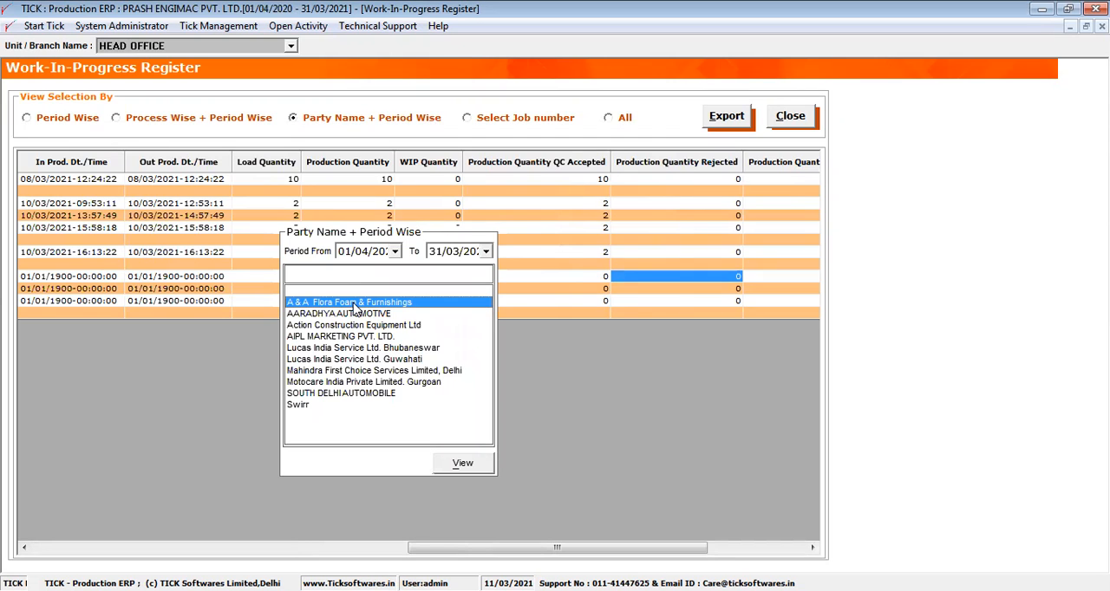
{"action": "left_click", "coordinate": [459, 463]}
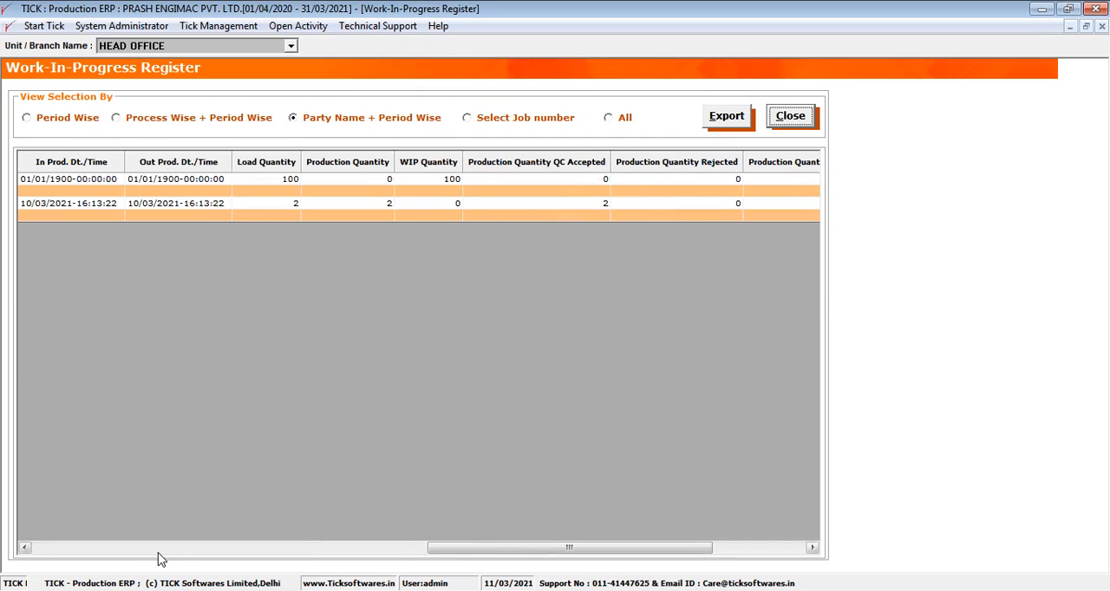
{"action": "left_click", "coordinate": [131, 551]}
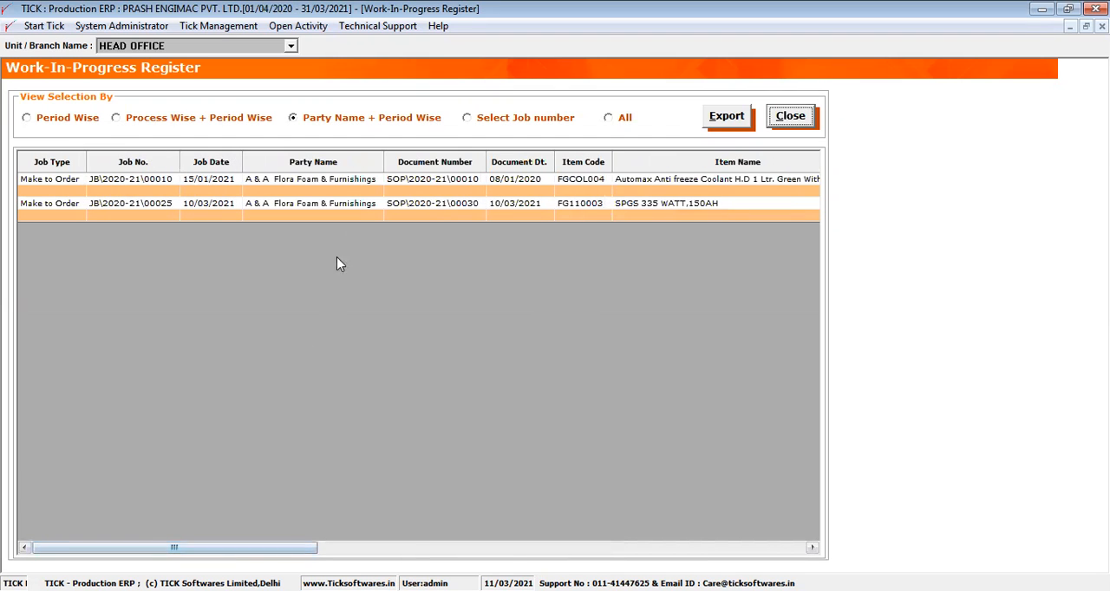
- Review the filtered party's documents, load quantities and cutting process row, and close the Work-In-Progress Register
{"action": "left_click_drag", "start_coordinate": [353, 182], "coordinate": [412, 229]}
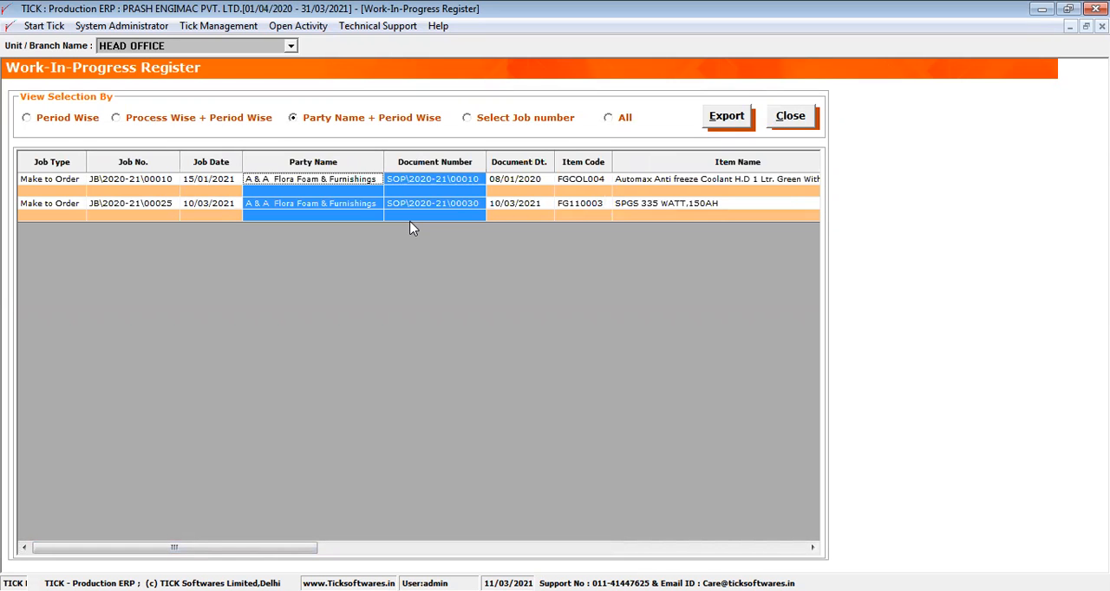
{"action": "key", "text": "Right"}
{"action": "key", "text": "Right"}
{"action": "key", "text": "Right"}
{"action": "key", "text": "Right"}
{"action": "key", "text": "Right"}
{"action": "key", "text": "Right"}
{"action": "key", "text": "Right"}
{"action": "key", "text": "Right"}
{"action": "key", "text": "Right"}
{"action": "key", "text": "Right"}
{"action": "key", "text": "Right"}
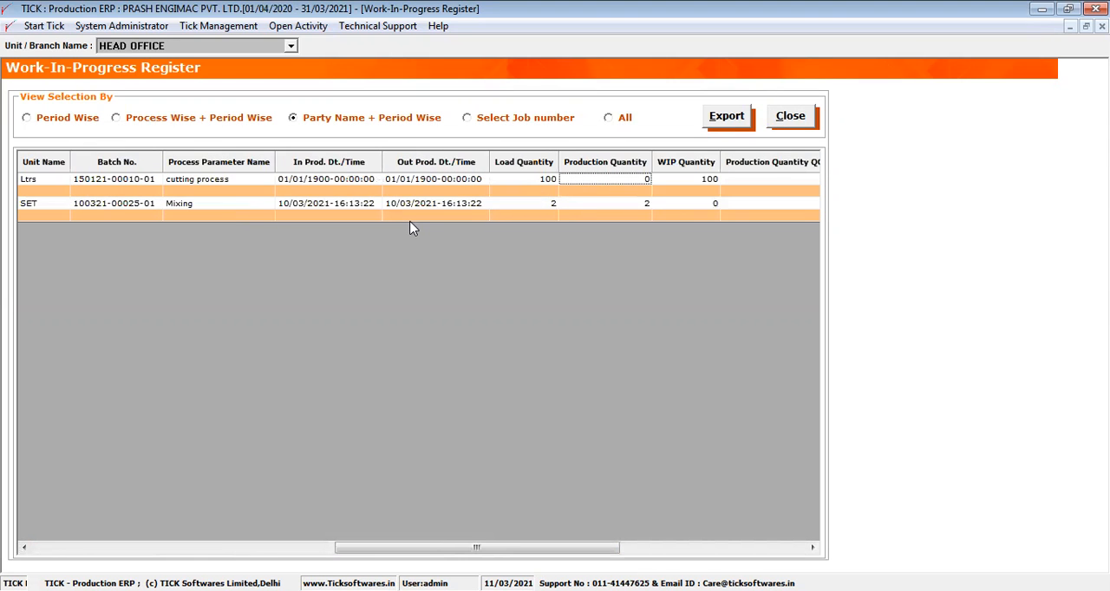
{"action": "left_click", "coordinate": [548, 161]}
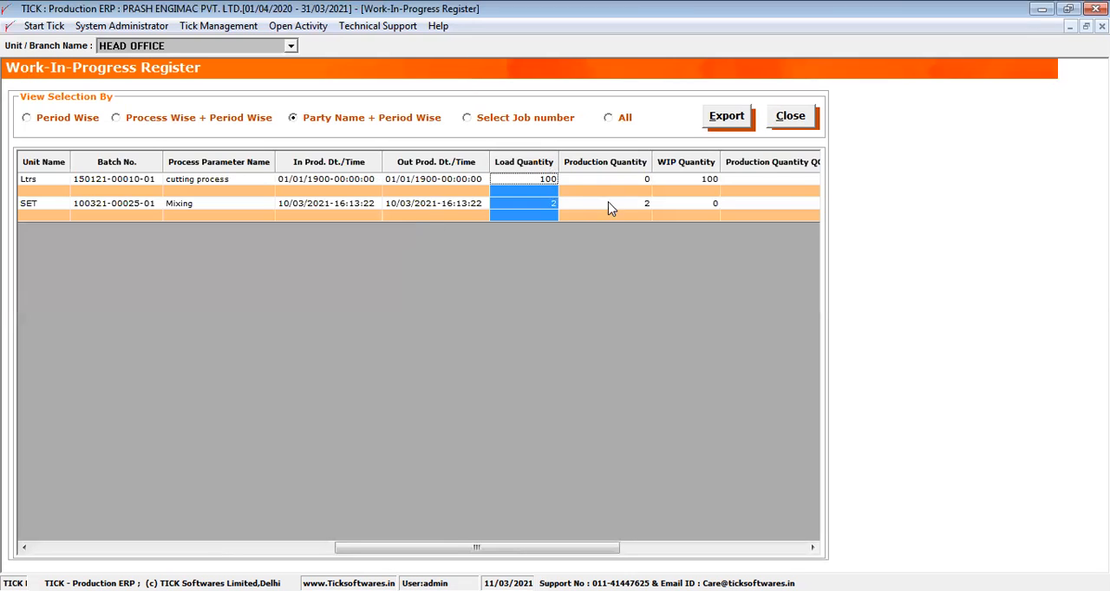
{"action": "left_click", "coordinate": [208, 185]}
{"action": "left_click_drag", "start_coordinate": [208, 187], "coordinate": [507, 187]}
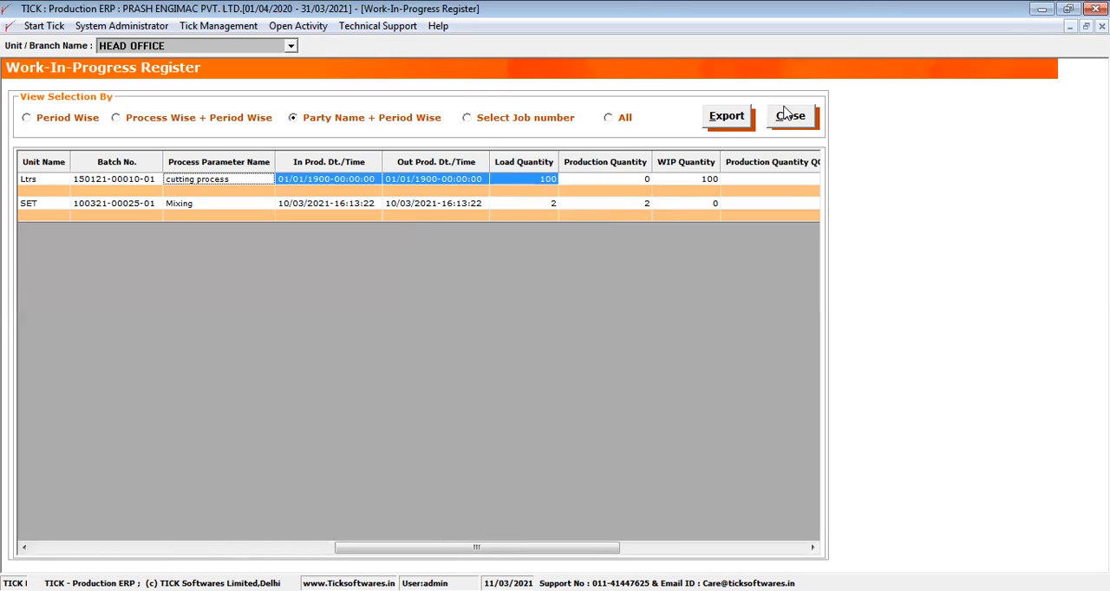
{"action": "left_click", "coordinate": [783, 115]}
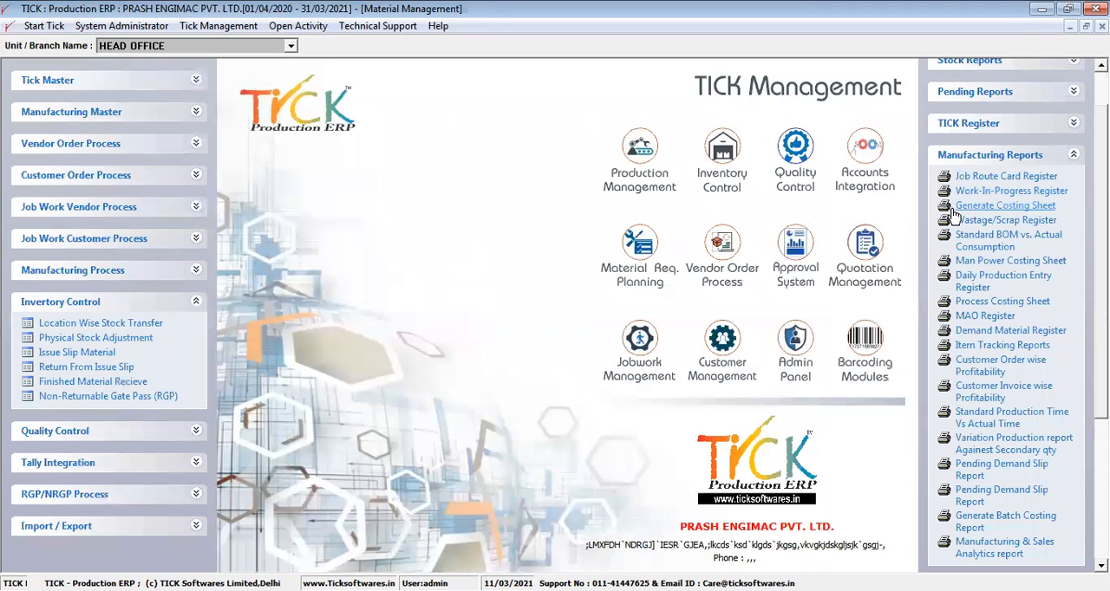
- Return to the open Job Route Card for SPGS 335 WATT,150AH and view its RM consumption voucher and issue slip number
{"action": "left_click", "coordinate": [1012, 156]}
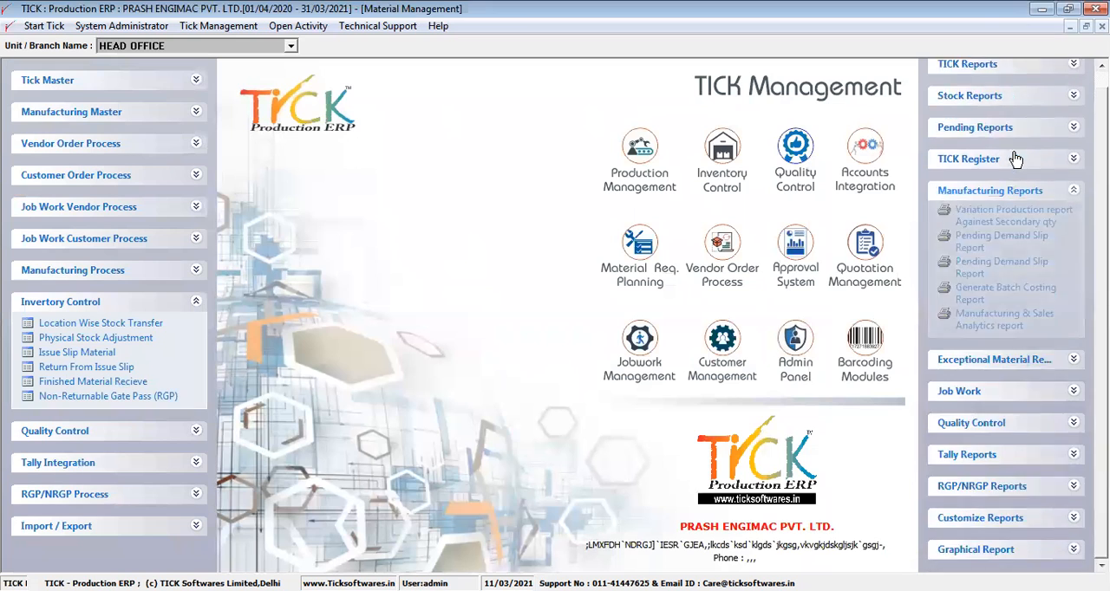
{"action": "left_click", "coordinate": [298, 26]}
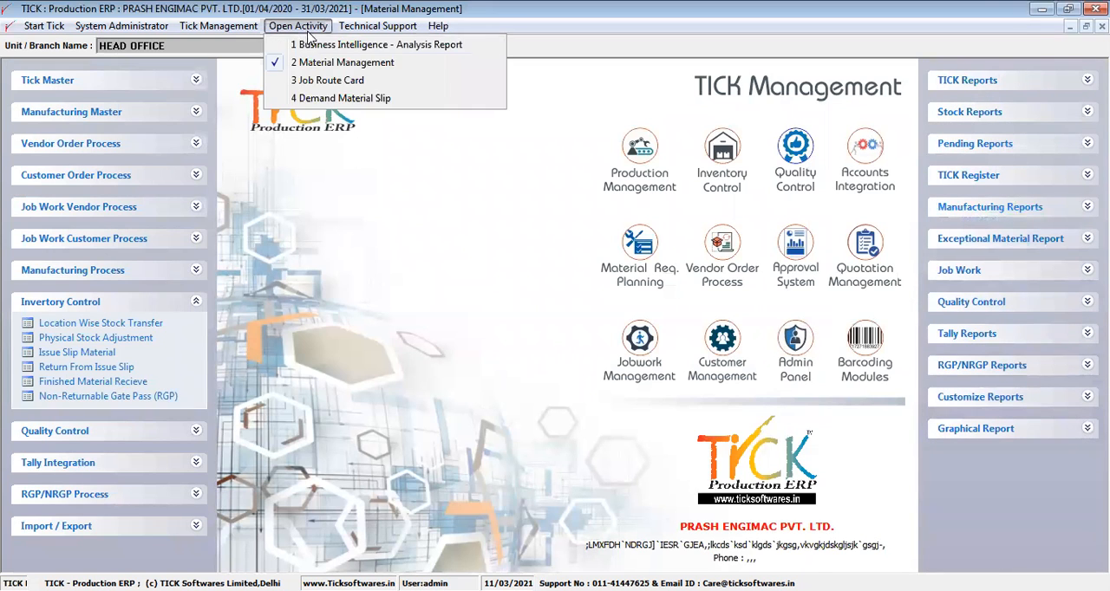
{"action": "left_click", "coordinate": [327, 80]}
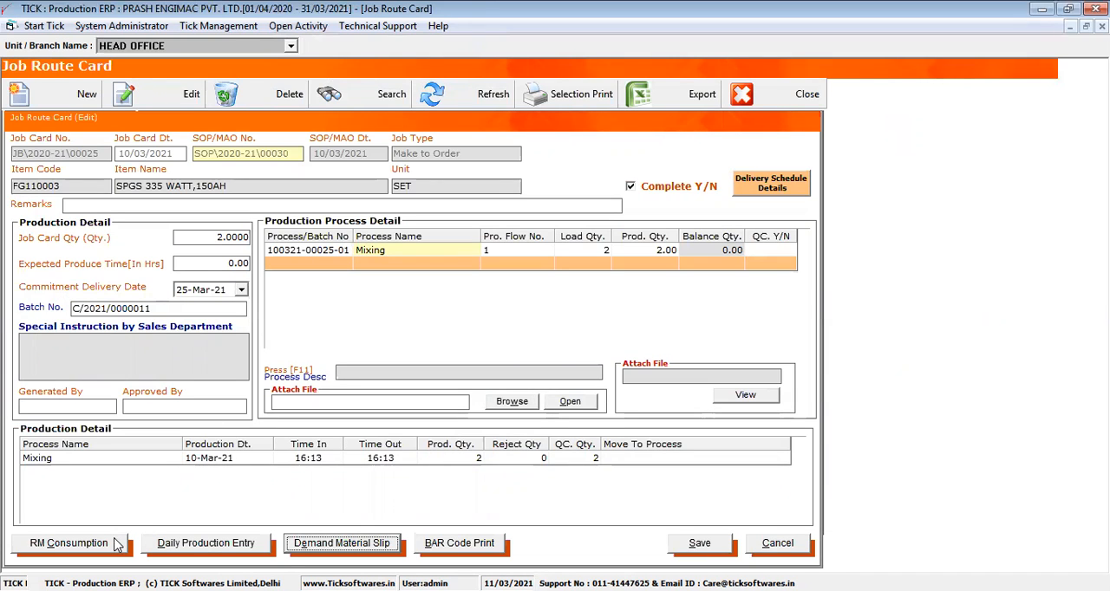
{"action": "left_click", "coordinate": [69, 543]}
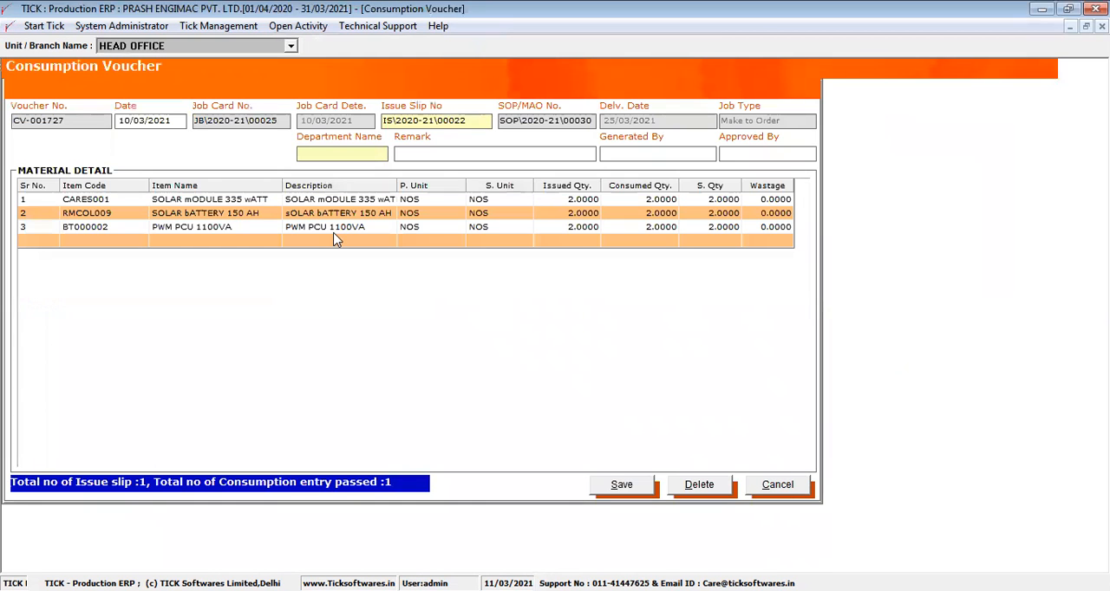
{"action": "left_click_drag", "start_coordinate": [468, 119], "coordinate": [378, 124]}
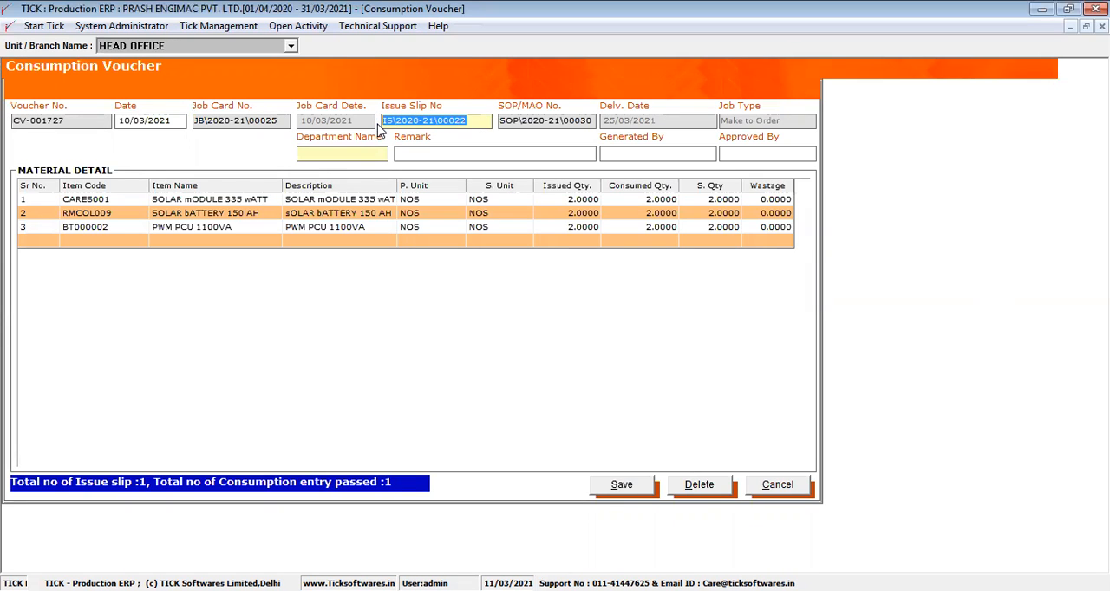
- Reselect the issue slip in the consumption voucher, review the materials, consumed quantities and wastage, and close the voucher without saving
{"action": "key", "text": "F1"}
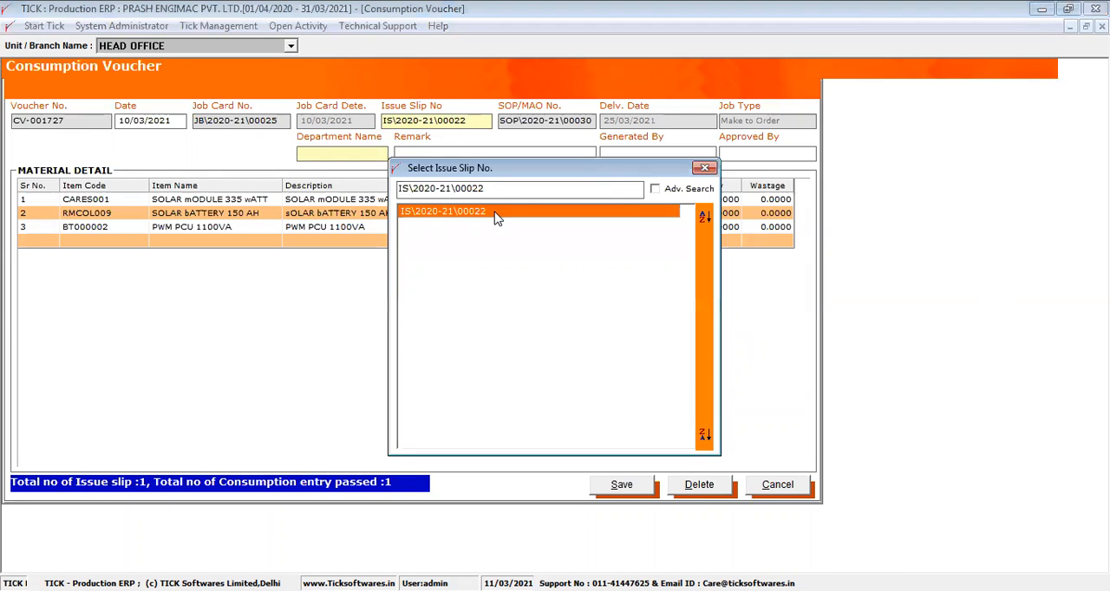
{"action": "double_click", "coordinate": [492, 214]}
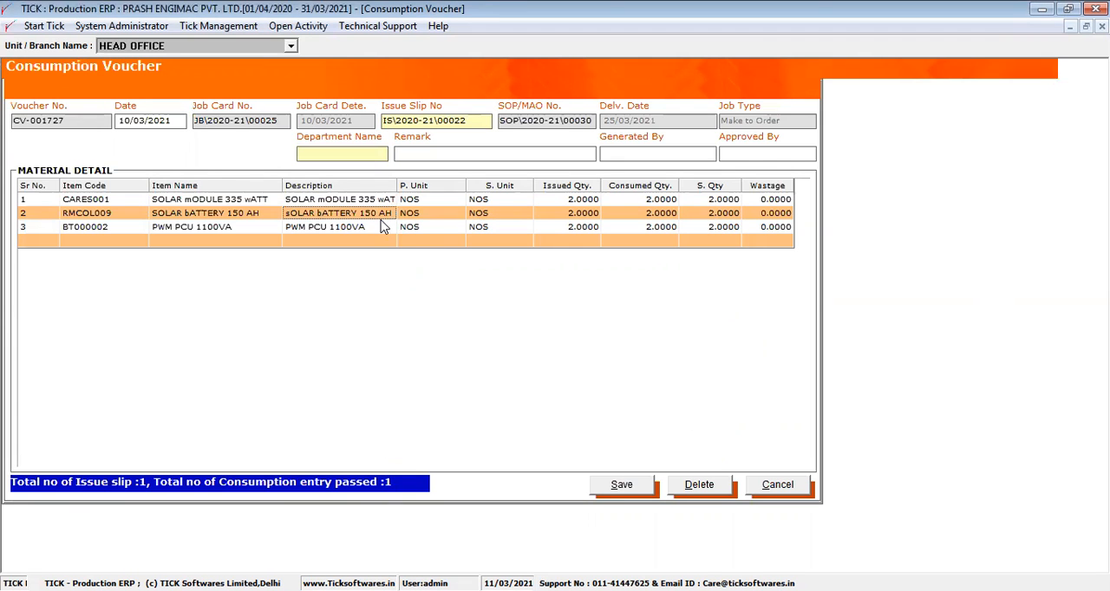
{"action": "left_click_drag", "start_coordinate": [271, 203], "coordinate": [366, 250]}
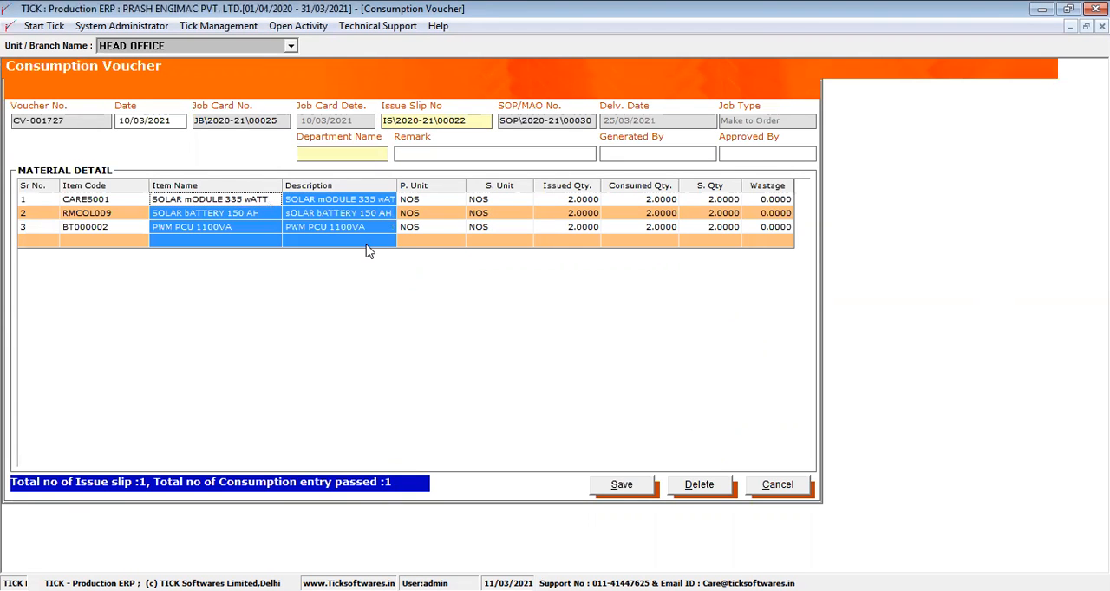
{"action": "left_click", "coordinate": [658, 198]}
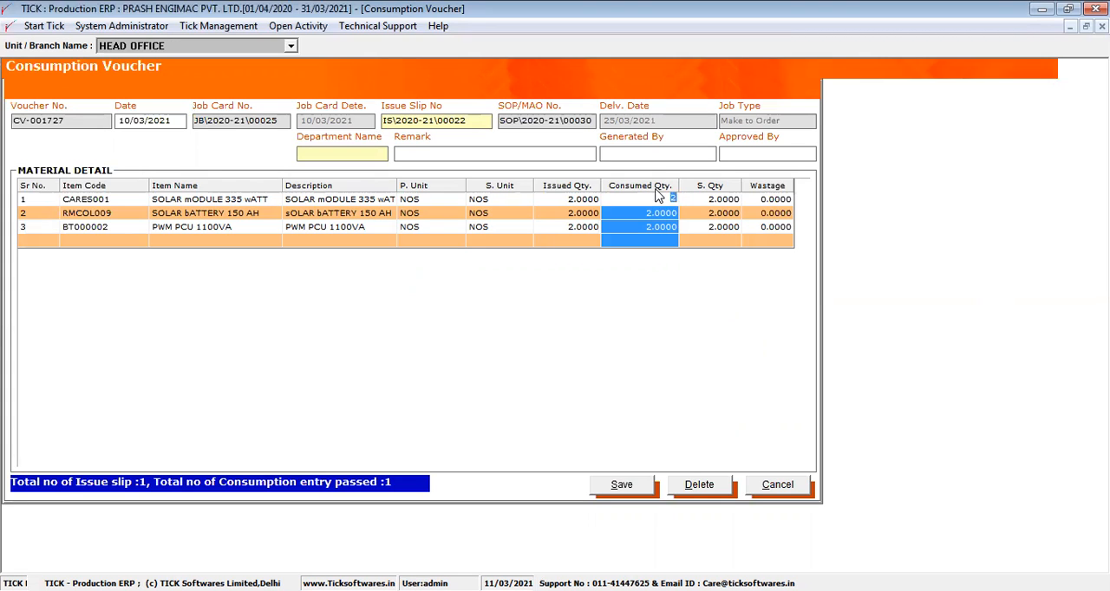
{"action": "left_click", "coordinate": [751, 199]}
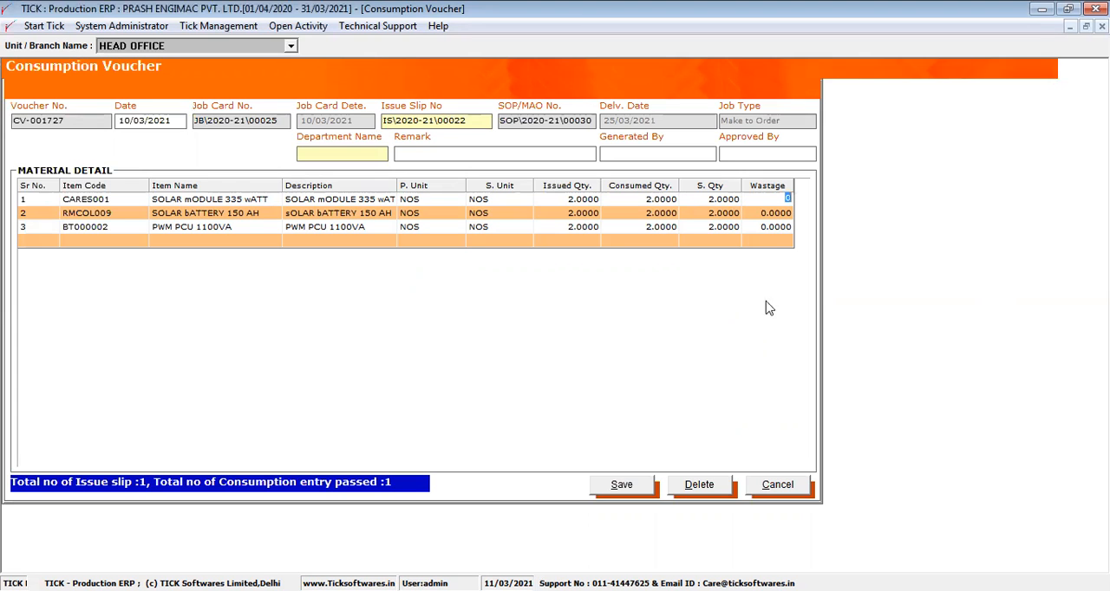
{"action": "left_click", "coordinate": [777, 485]}
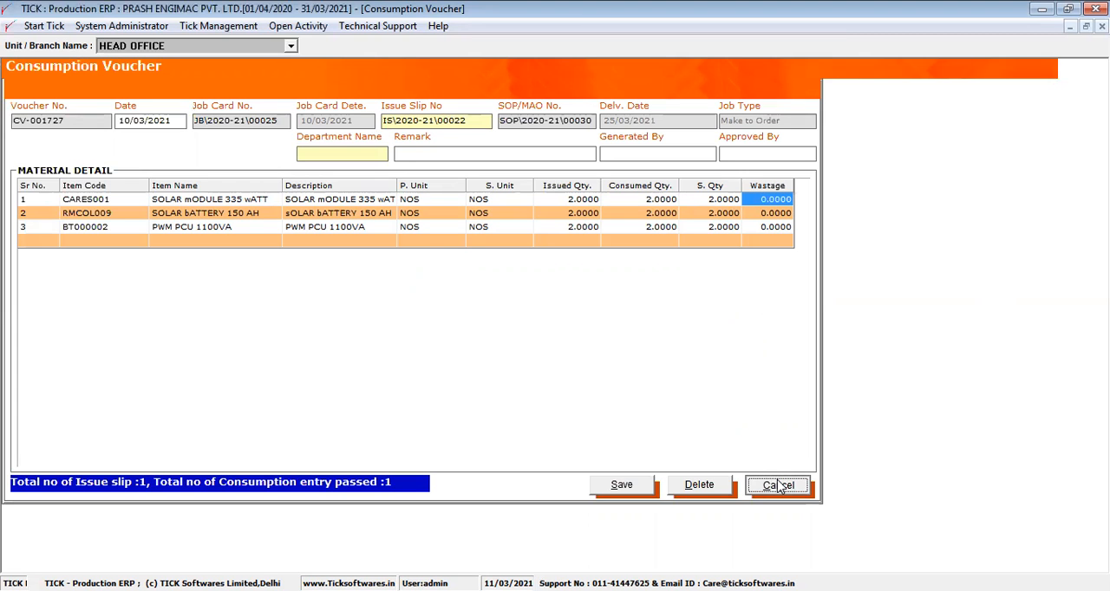
{"action": "key", "text": "Return"}
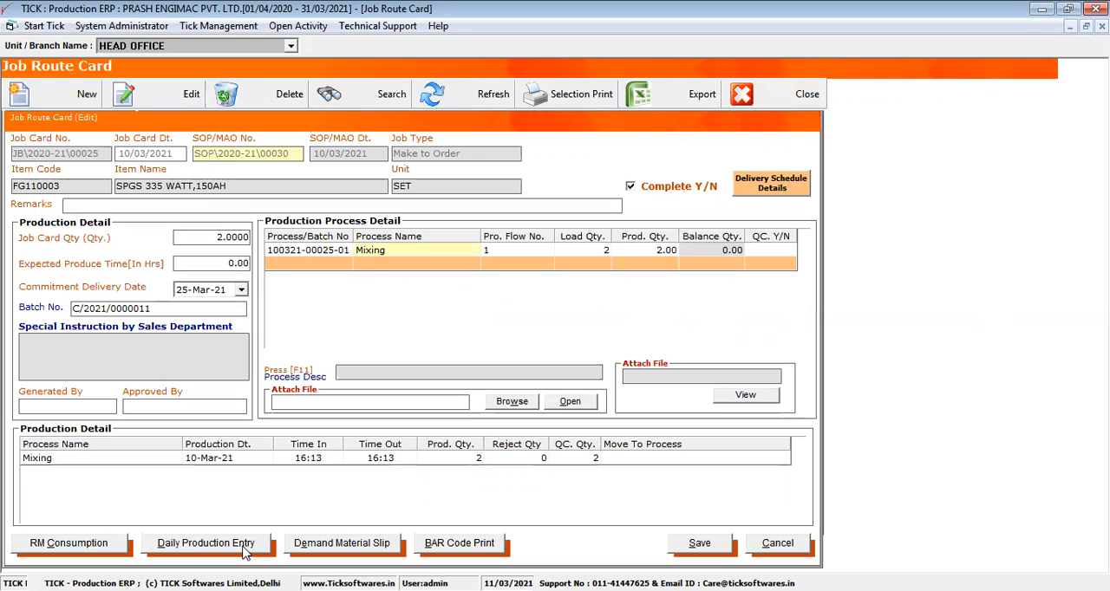
- Clear the SPGS 335 WATT,150AH job card's completion flag and look up the selectable processes in a new daily production entry
{"action": "left_click", "coordinate": [642, 186]}
{"action": "left_click", "coordinate": [204, 555]}
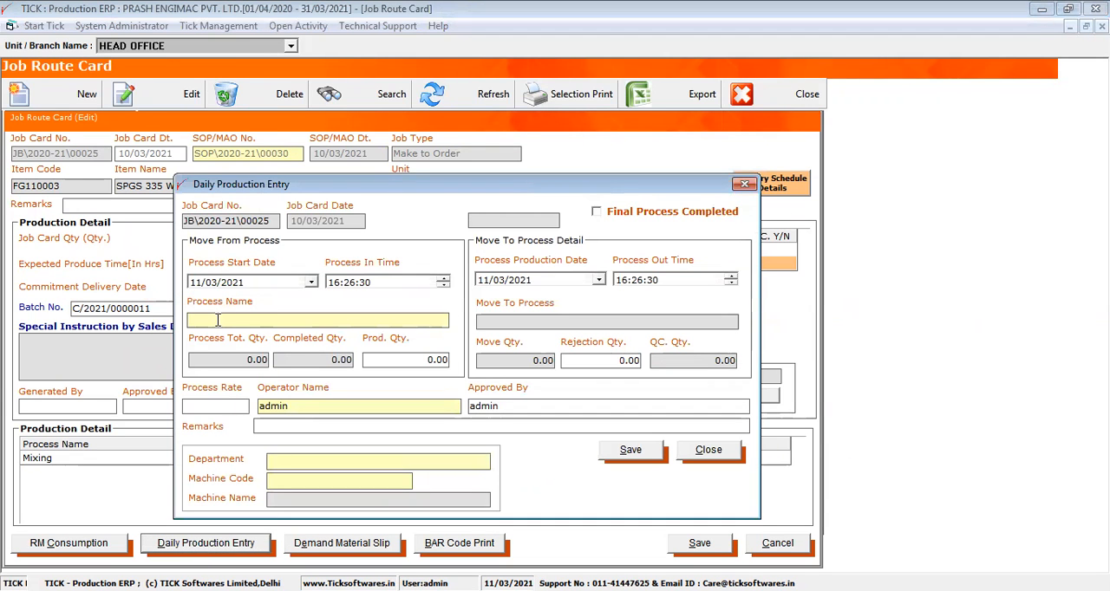
{"action": "left_click_drag", "start_coordinate": [369, 189], "coordinate": [623, 166]}
{"action": "key", "text": "Return"}
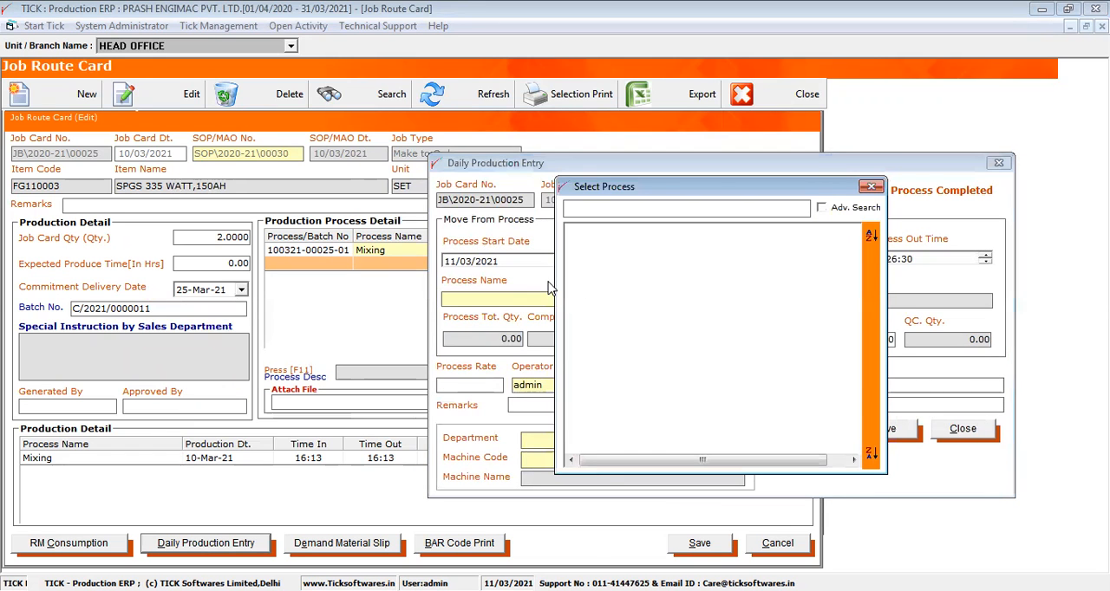
{"action": "left_click", "coordinate": [871, 187]}
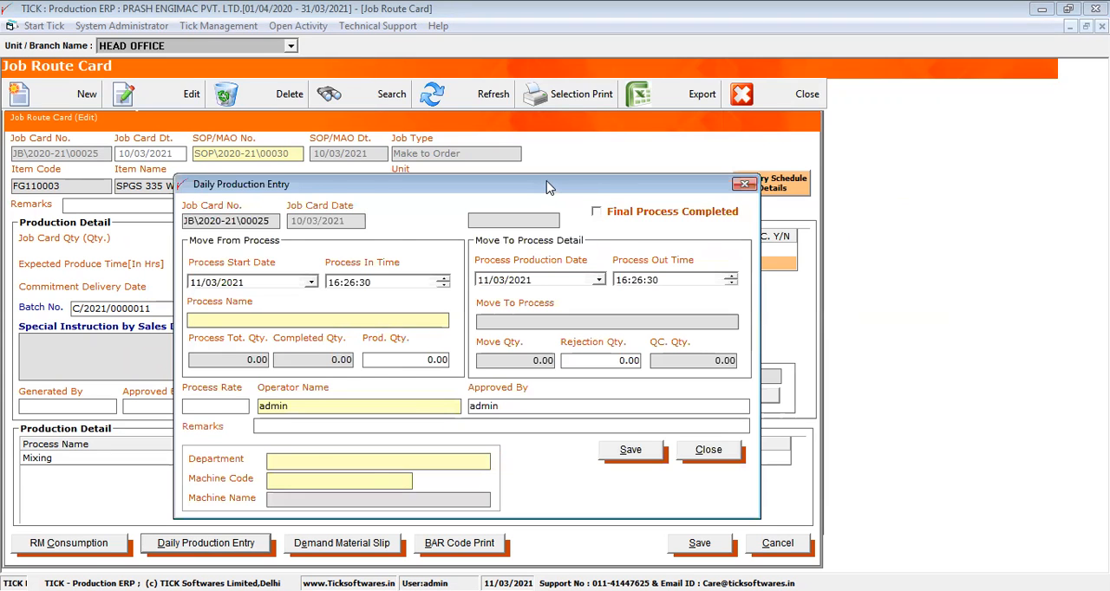
- Replace the admin operator in the daily production entry with another operator from the list
{"action": "left_click_drag", "start_coordinate": [597, 354], "coordinate": [625, 363]}
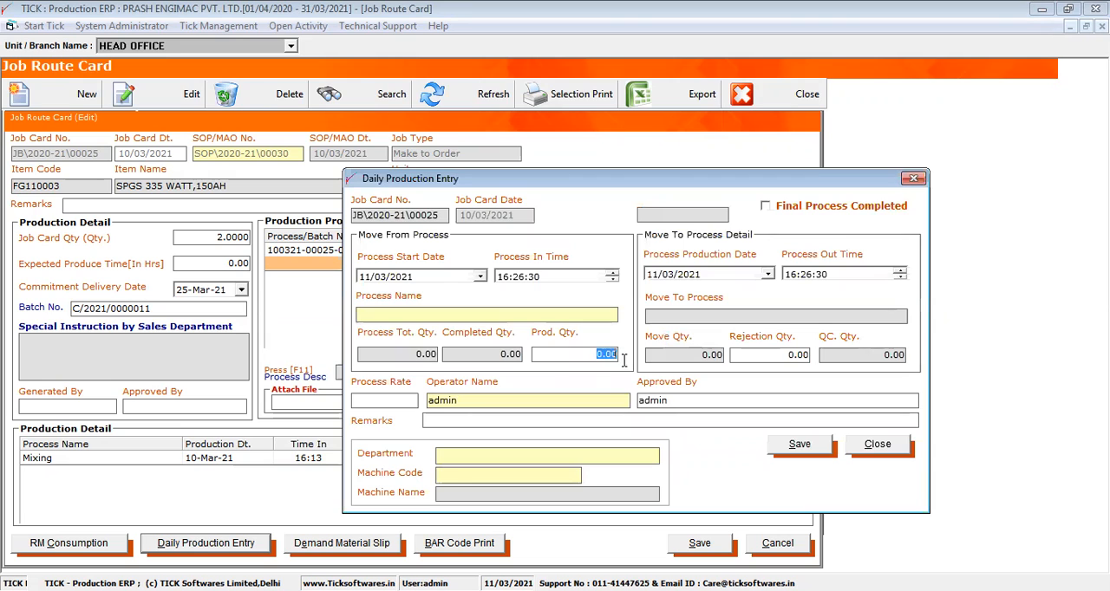
{"action": "left_click", "coordinate": [530, 399]}
{"action": "key", "text": "Delete"}
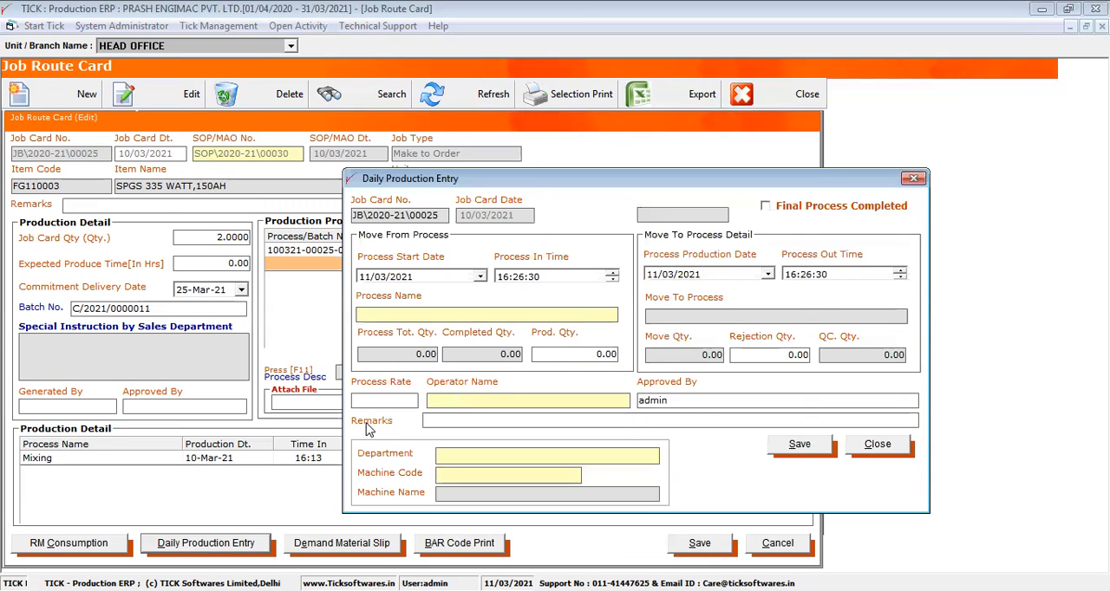
{"action": "key", "text": "Return"}
{"action": "double_click", "coordinate": [512, 271]}
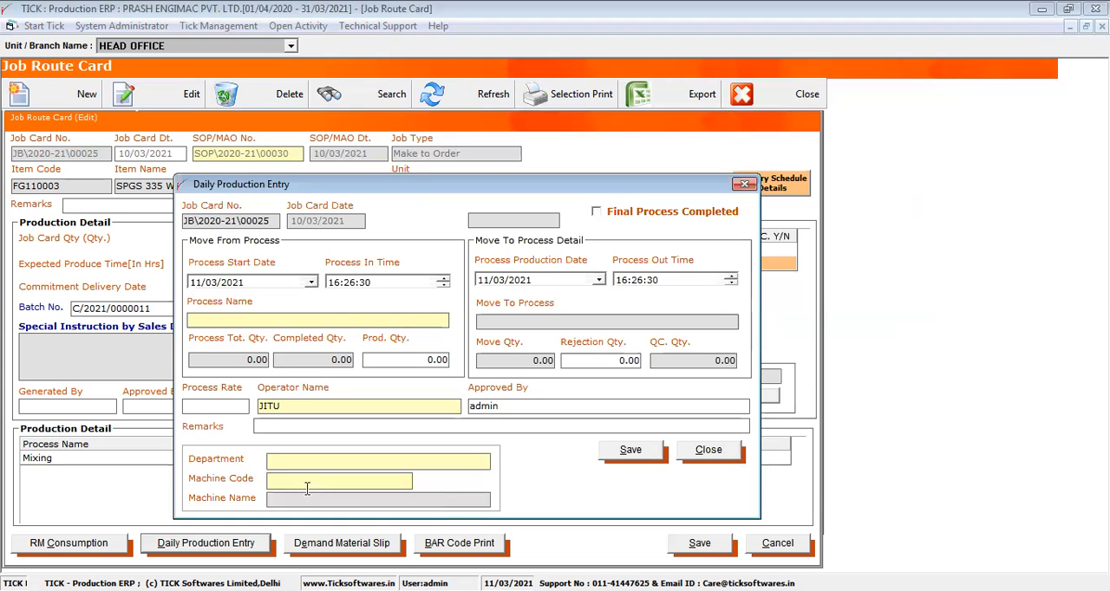
- Set the machine code to MACH-2, check the process production date, and close the daily production entry without saving
{"action": "left_click", "coordinate": [300, 483]}
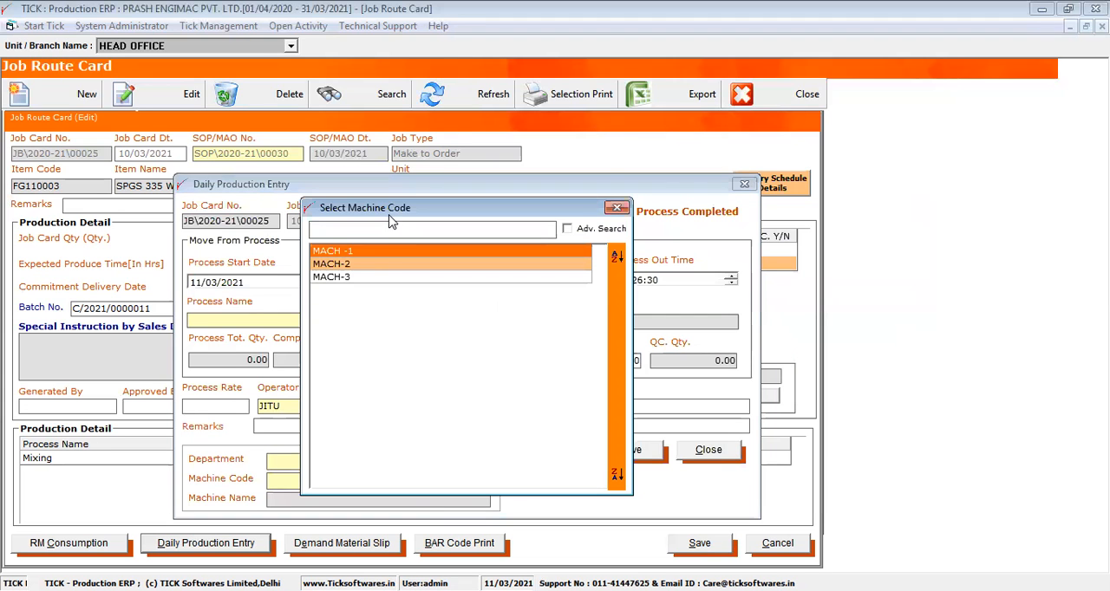
{"action": "double_click", "coordinate": [362, 265]}
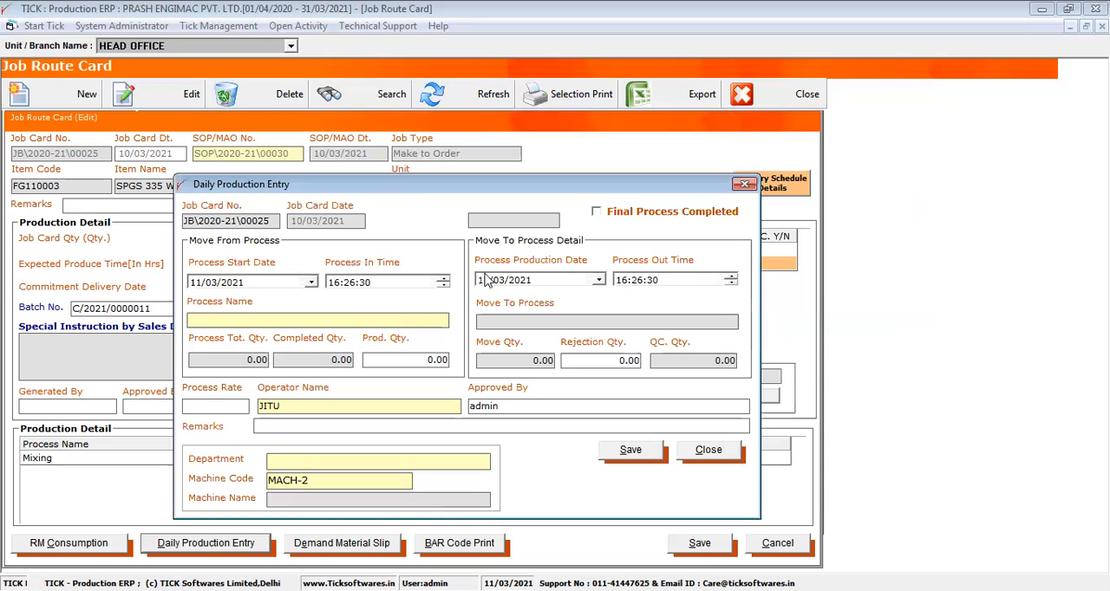
{"action": "left_click", "coordinate": [500, 280]}
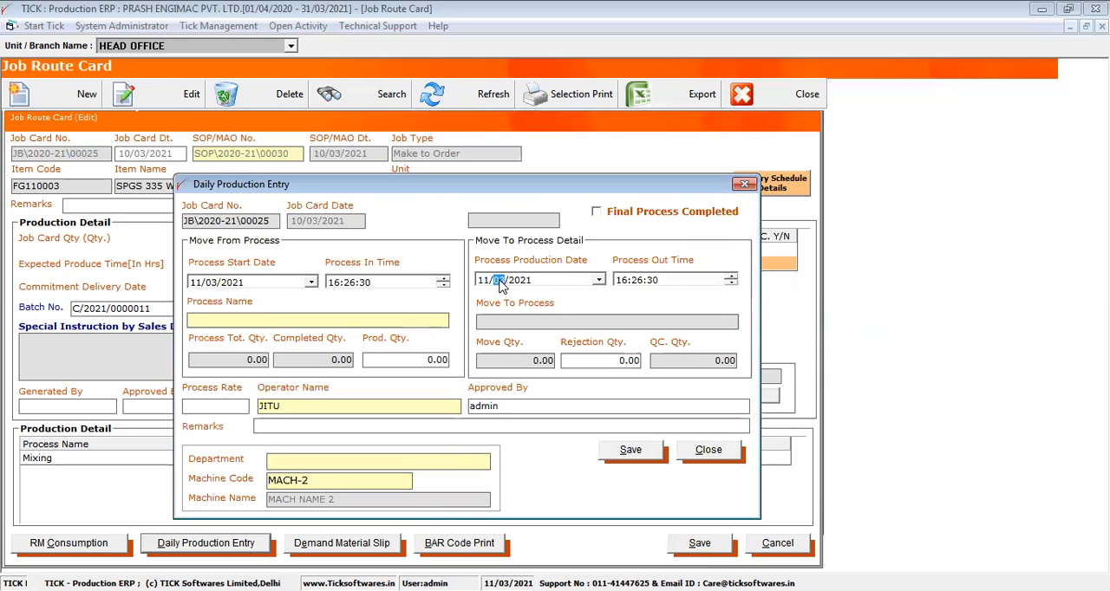
{"action": "left_click", "coordinate": [525, 280]}
{"action": "left_click", "coordinate": [693, 453]}
- Add CUTTING as the second process in the job card's production process detail
{"action": "left_click", "coordinate": [399, 272]}
{"action": "double_click", "coordinate": [399, 271]}
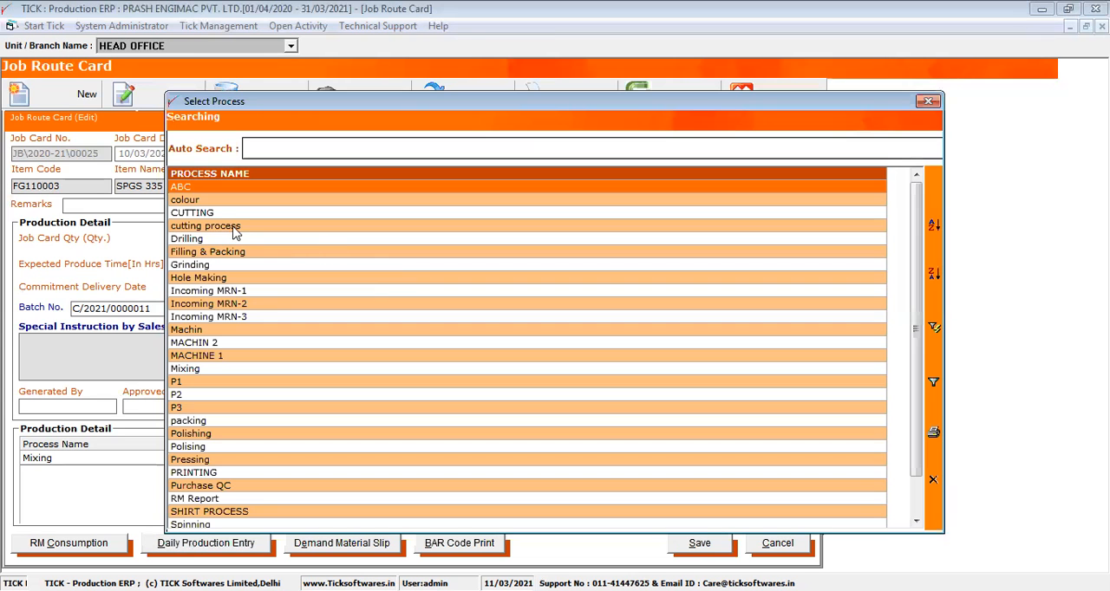
{"action": "left_click", "coordinate": [211, 212]}
{"action": "double_click", "coordinate": [212, 212]}
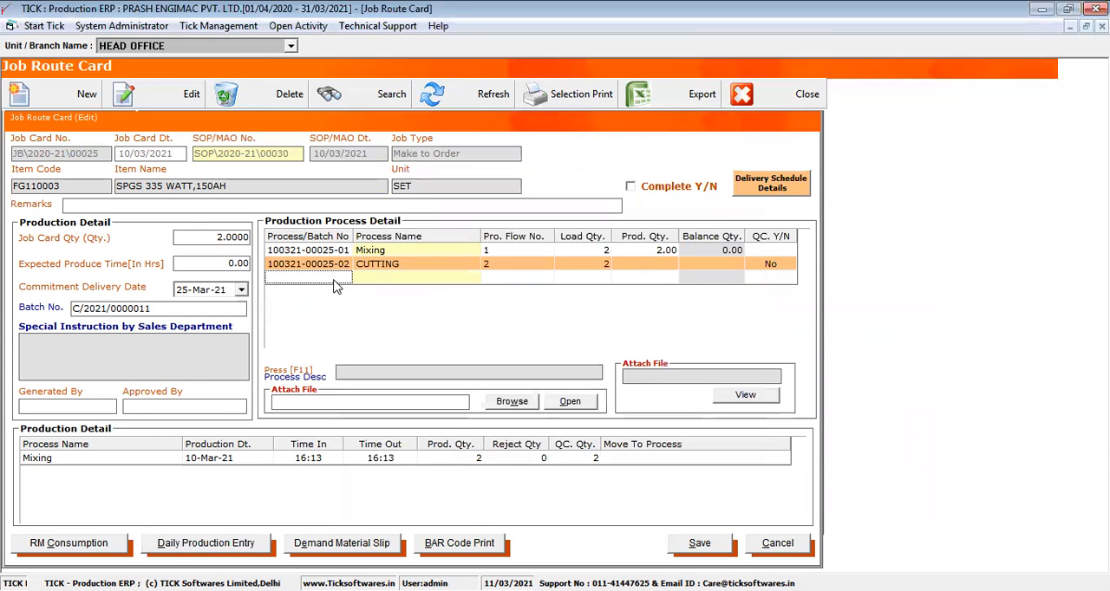
- Look up the processes in a new daily production entry, review the Mixing production row, and close the job card without saving
{"action": "left_click", "coordinate": [209, 544]}
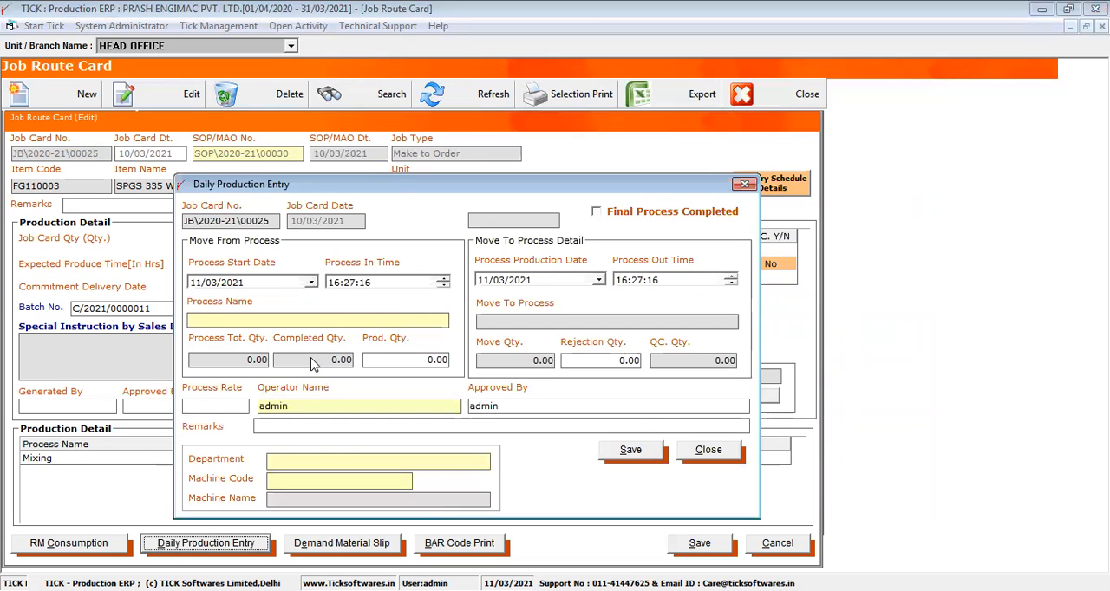
{"action": "double_click", "coordinate": [282, 322]}
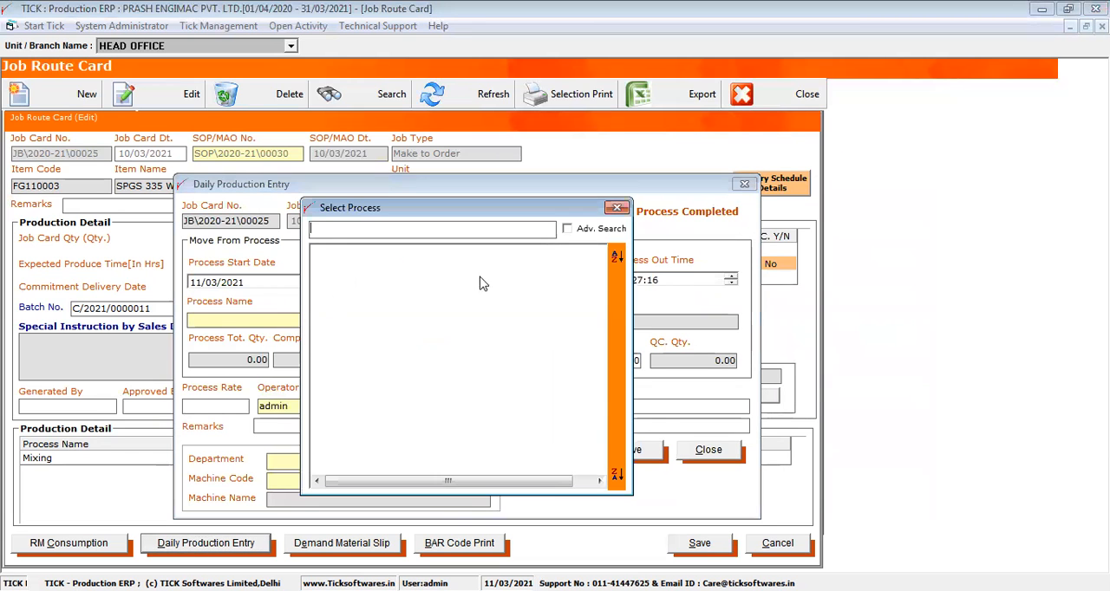
{"action": "left_click", "coordinate": [617, 208]}
{"action": "left_click", "coordinate": [694, 452]}
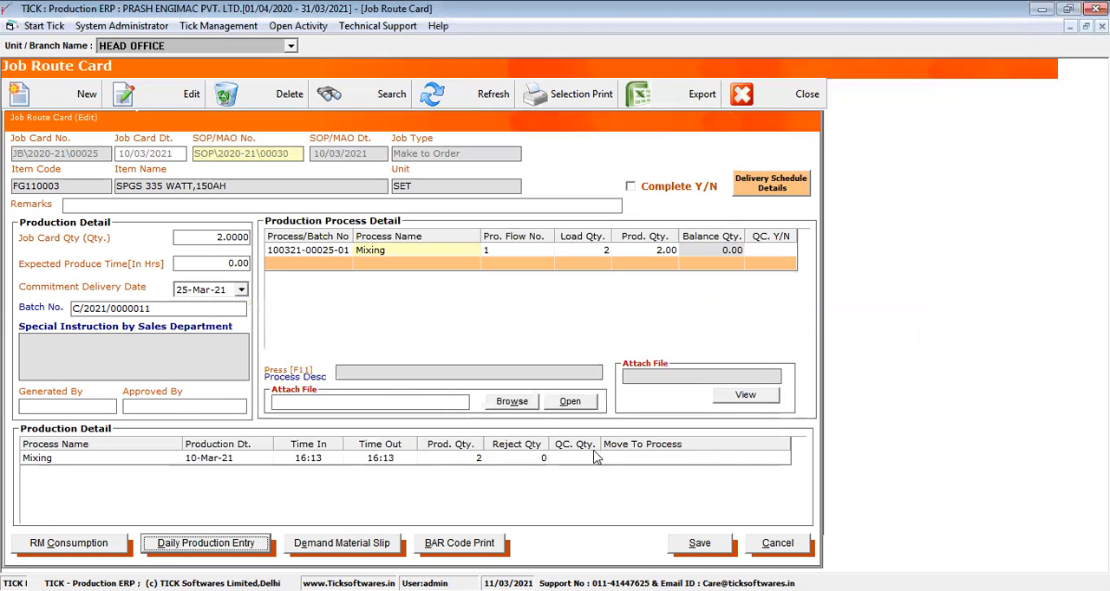
{"action": "left_click_drag", "start_coordinate": [269, 462], "coordinate": [449, 460]}
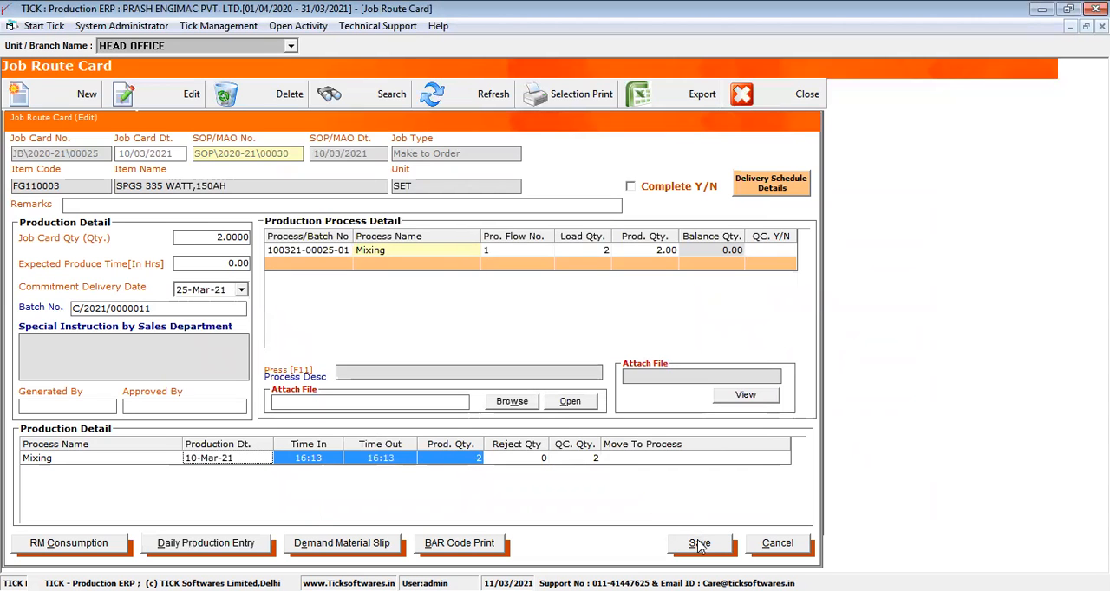
{"action": "left_click", "coordinate": [780, 543]}
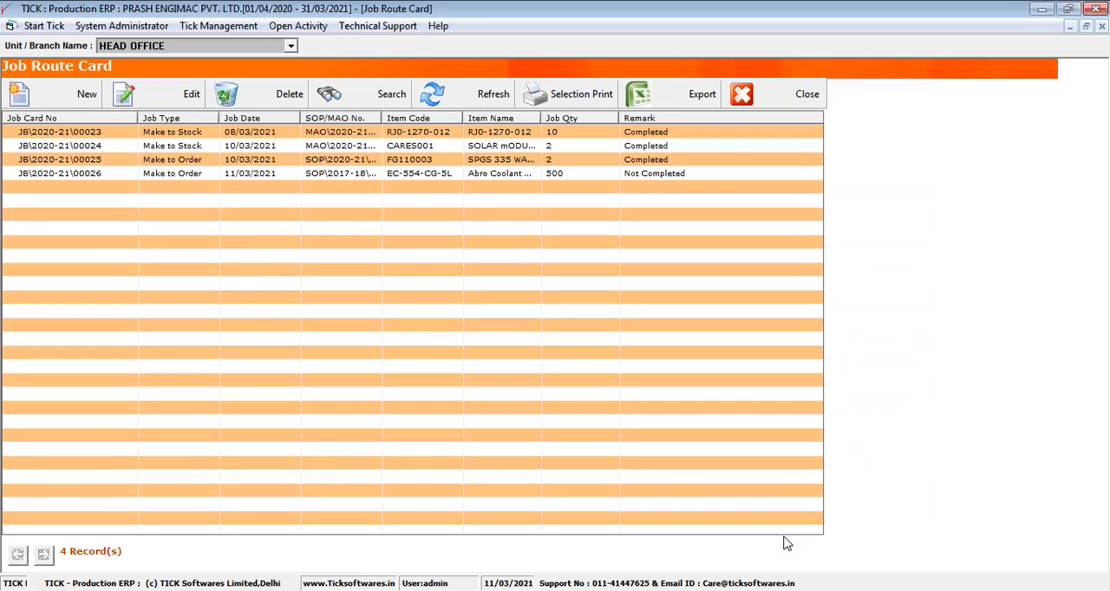
- Open the SOLAR mODULE 335 wATT job card for editing and review its processes, production times, and produced and rejected quantities
{"action": "left_click", "coordinate": [496, 160]}
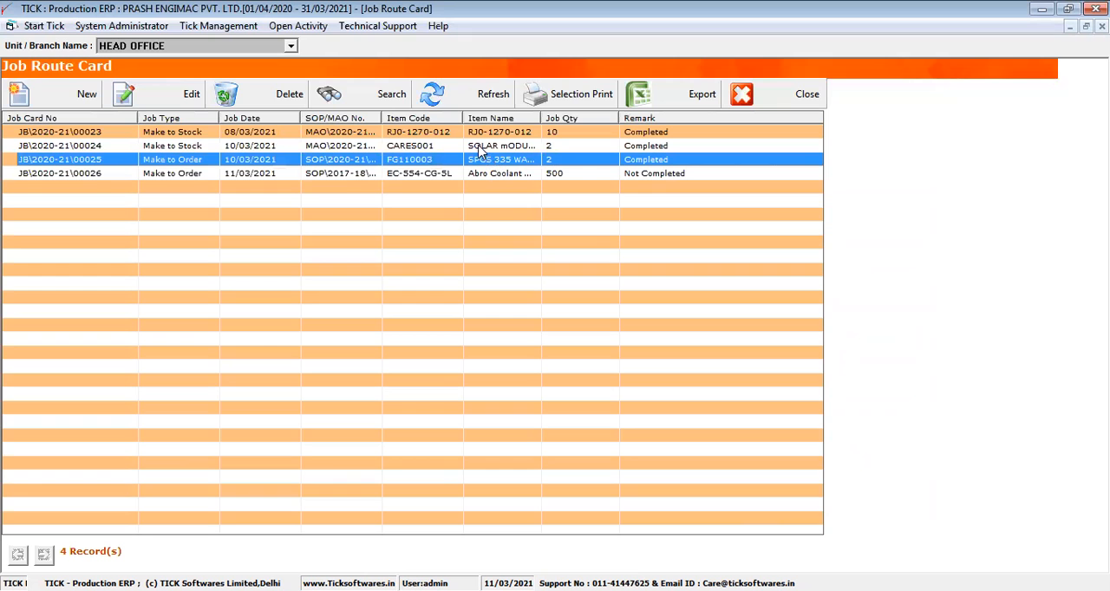
{"action": "left_click", "coordinate": [479, 147]}
{"action": "left_click", "coordinate": [183, 102]}
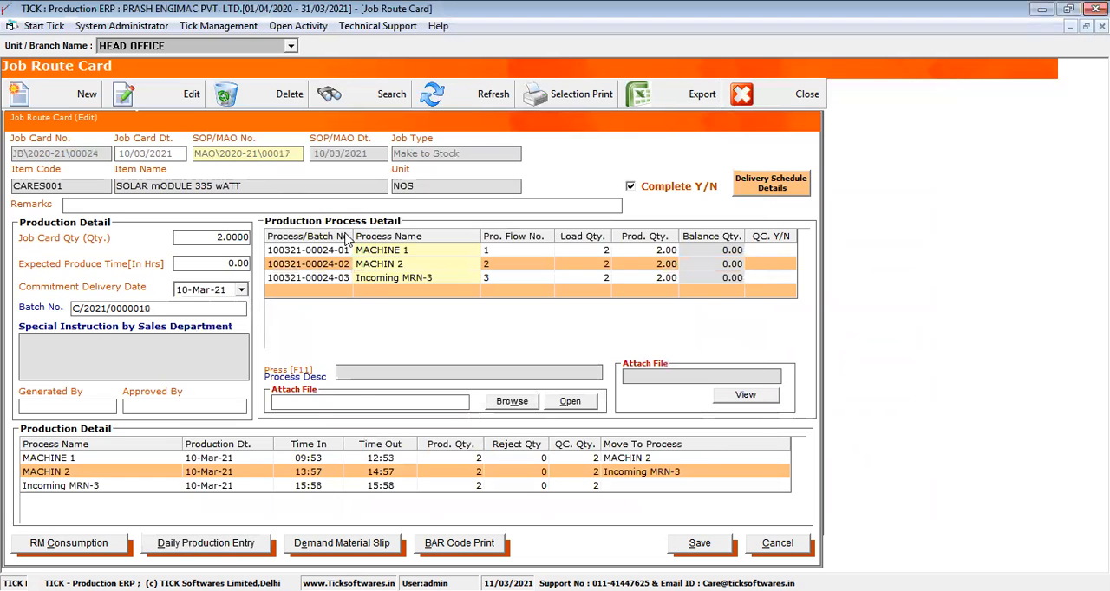
{"action": "left_click_drag", "start_coordinate": [347, 250], "coordinate": [395, 278]}
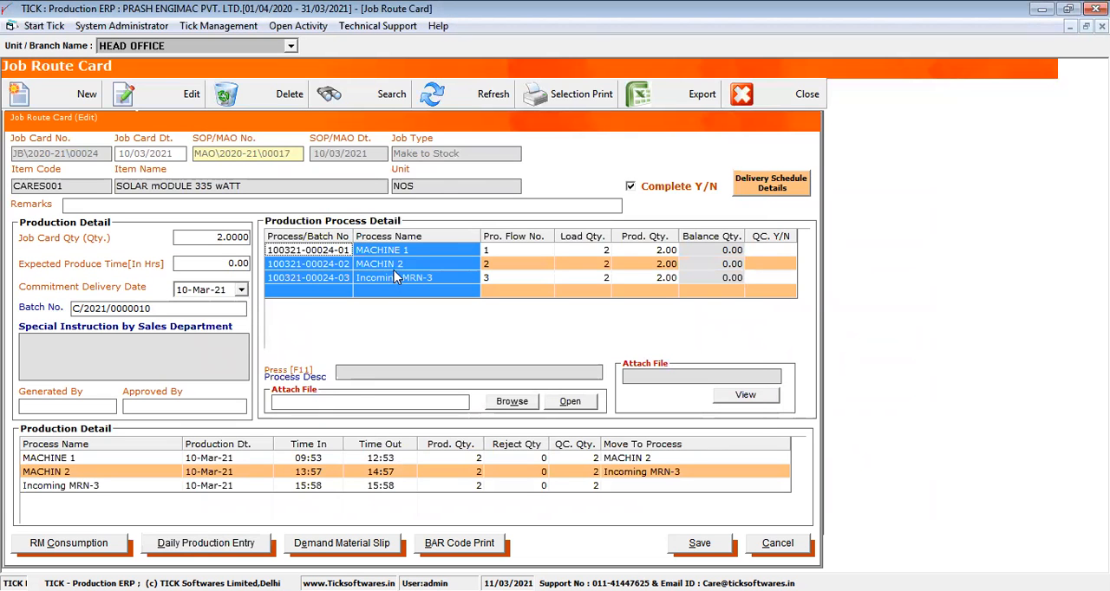
{"action": "left_click_drag", "start_coordinate": [165, 461], "coordinate": [371, 487]}
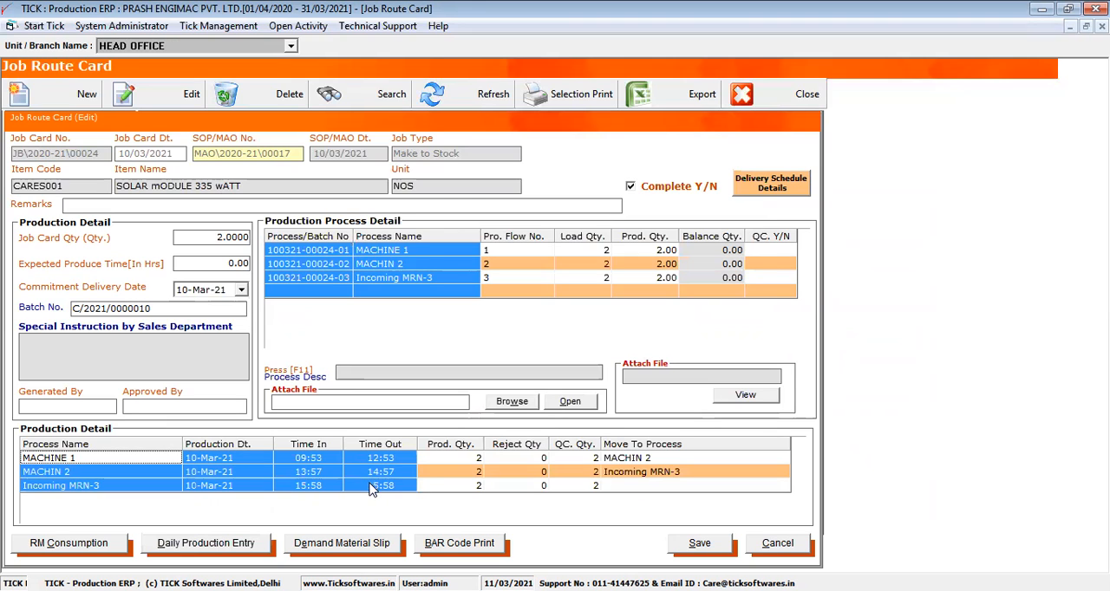
{"action": "left_click_drag", "start_coordinate": [471, 458], "coordinate": [548, 490]}
- Clear the job card's completion flag and review the machine code and process name in the MACHIN 2 production entry
{"action": "left_click", "coordinate": [656, 187]}
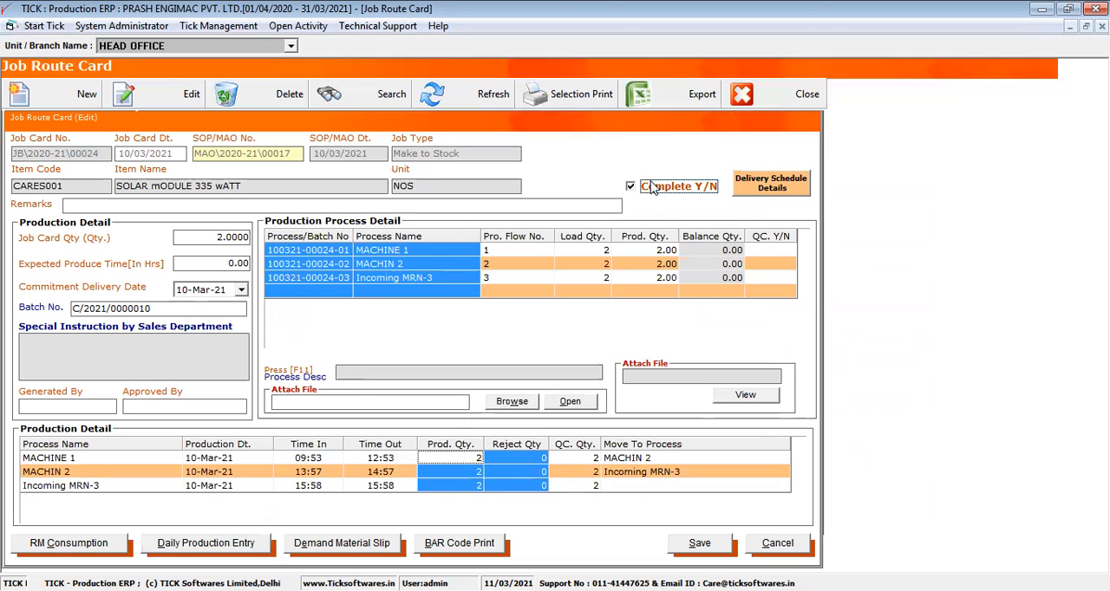
{"action": "double_click", "coordinate": [160, 480]}
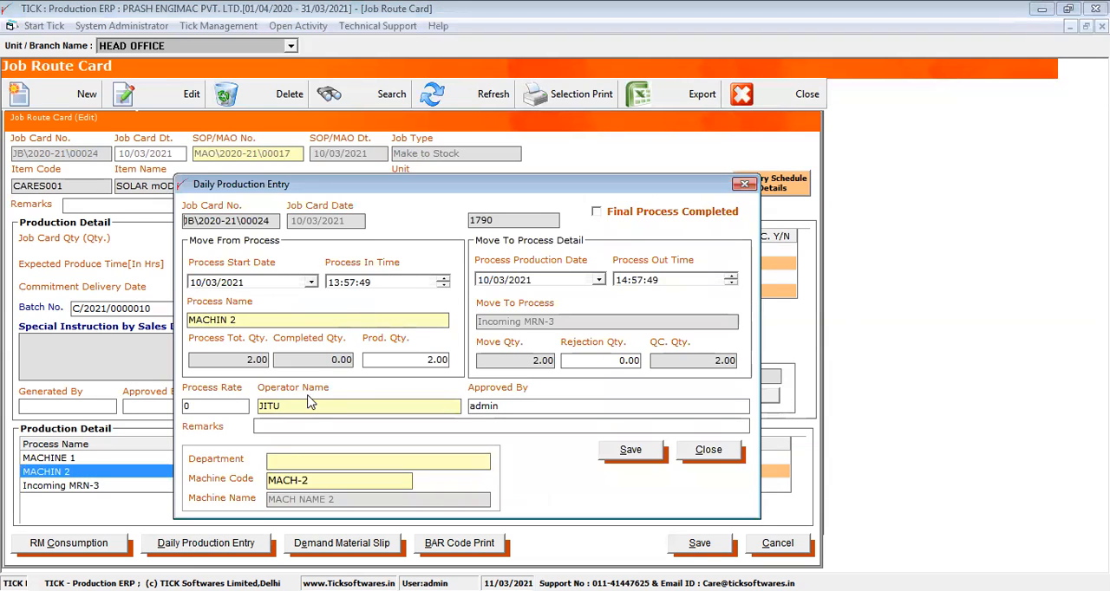
{"action": "left_click", "coordinate": [340, 480]}
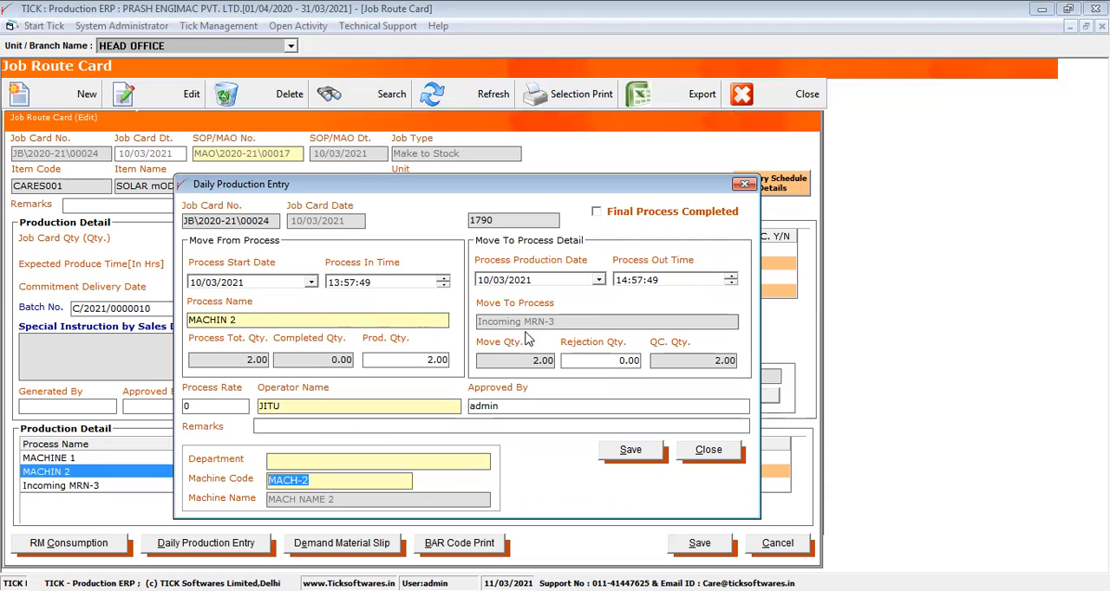
{"action": "left_click_drag", "start_coordinate": [357, 319], "coordinate": [123, 334]}
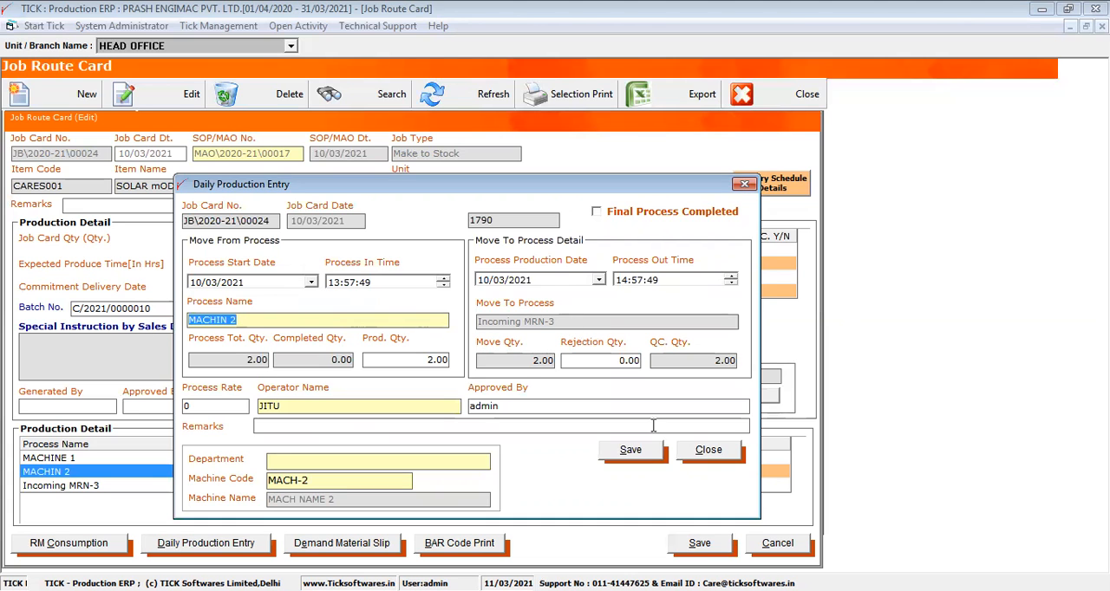
{"action": "left_click", "coordinate": [718, 453]}
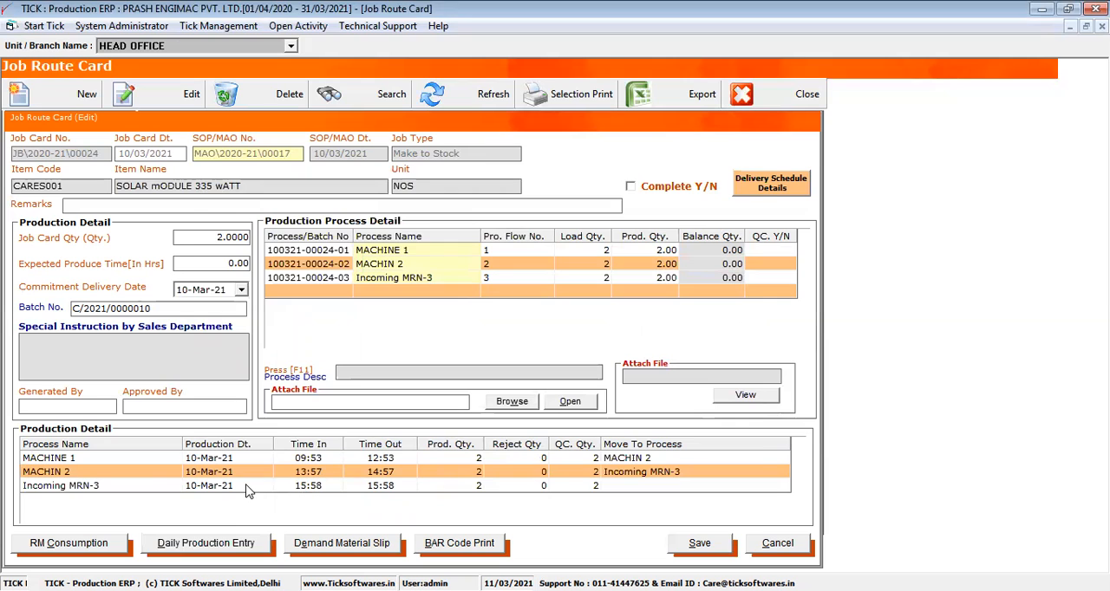
- Review the operator, machine code and produced quantity in the Incoming MRN-3 entry, and save the job card marked as complete
{"action": "double_click", "coordinate": [247, 489]}
{"action": "left_click_drag", "start_coordinate": [320, 405], "coordinate": [243, 416]}
{"action": "left_click_drag", "start_coordinate": [326, 480], "coordinate": [234, 500]}
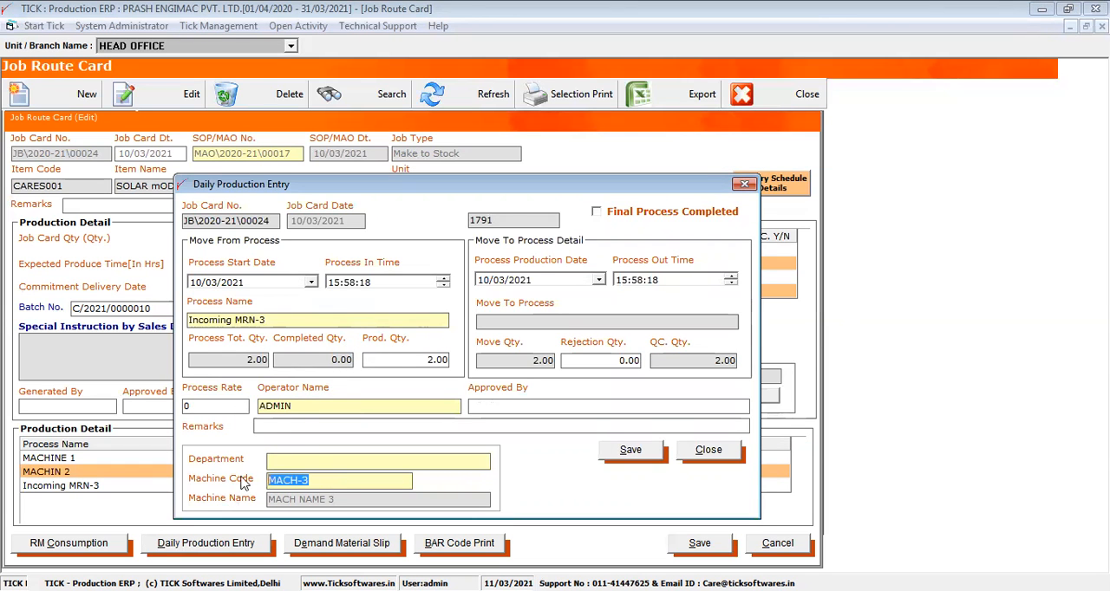
{"action": "left_click_drag", "start_coordinate": [456, 360], "coordinate": [425, 360]}
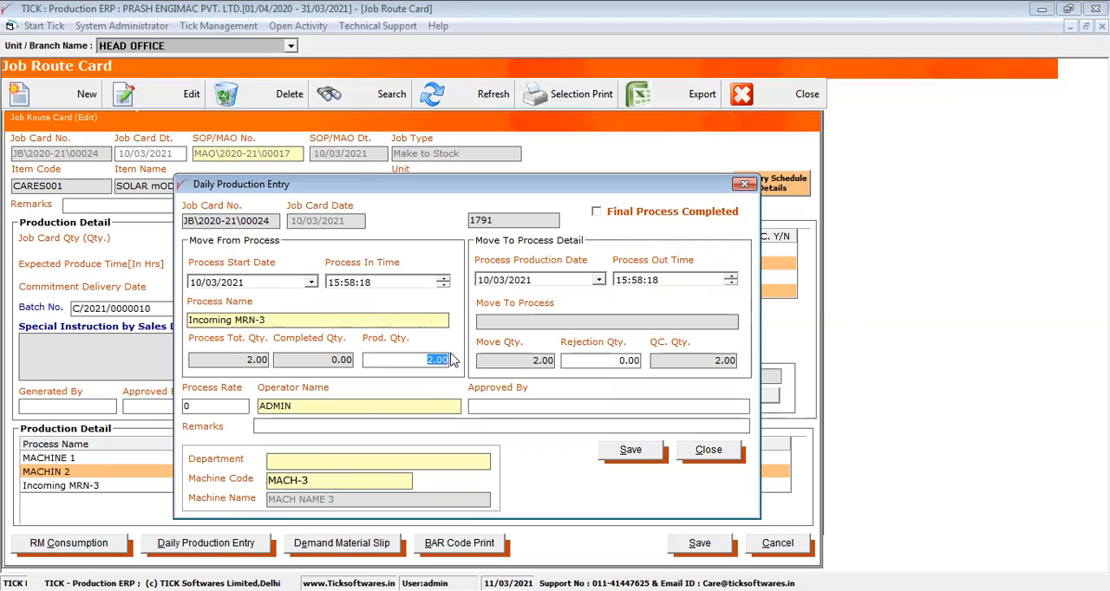
{"action": "left_click", "coordinate": [694, 458]}
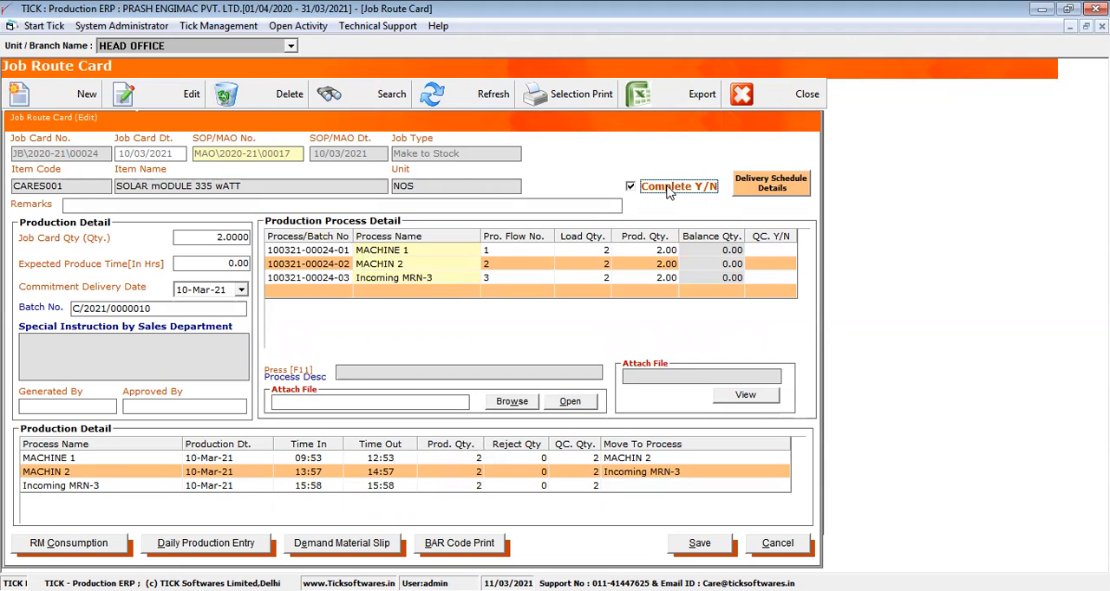
{"action": "left_click", "coordinate": [686, 542]}
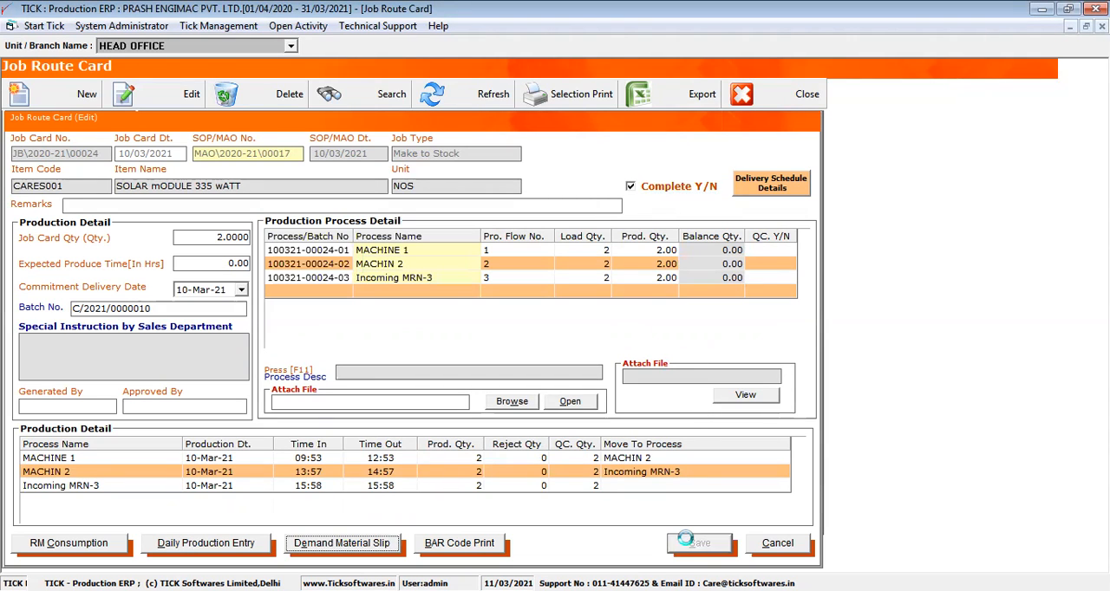